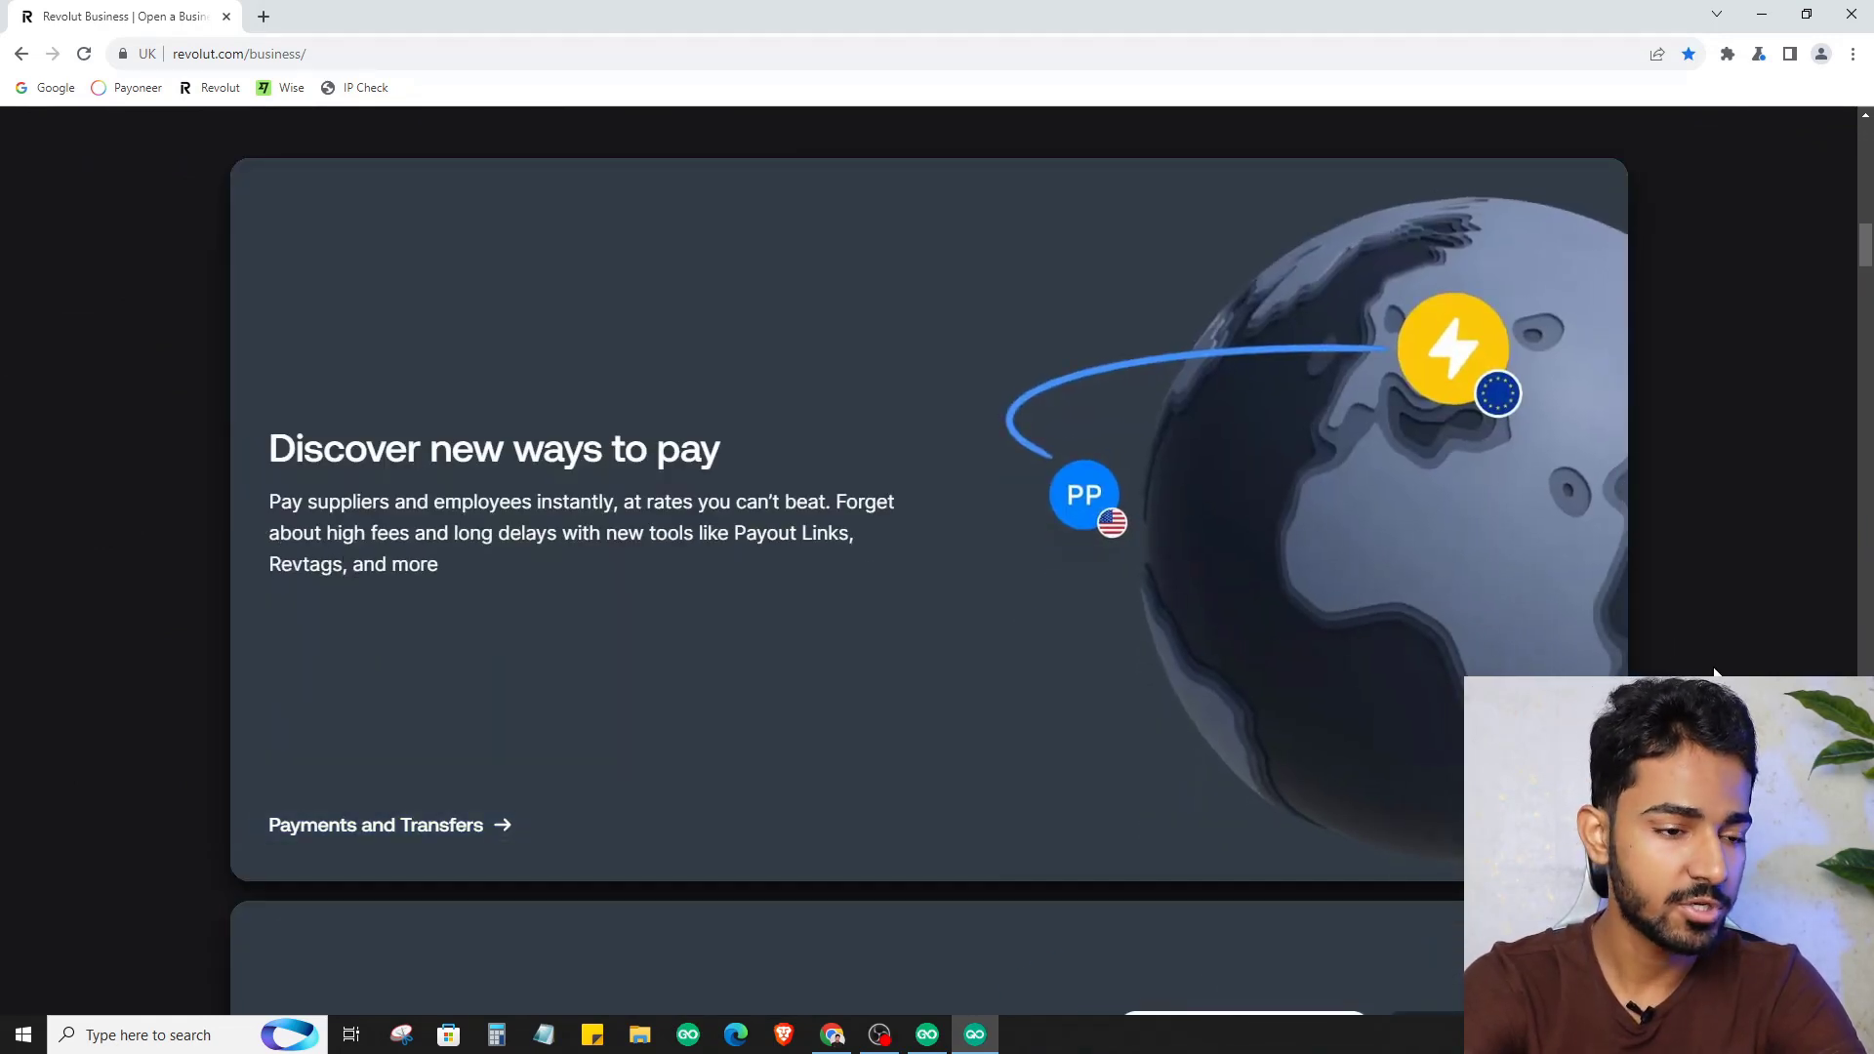
Scroll back up to the homepage's 'One platform for all your business finances' banner
scroll(1715, 652, up, 10)
scroll(1715, 652, up, 3)
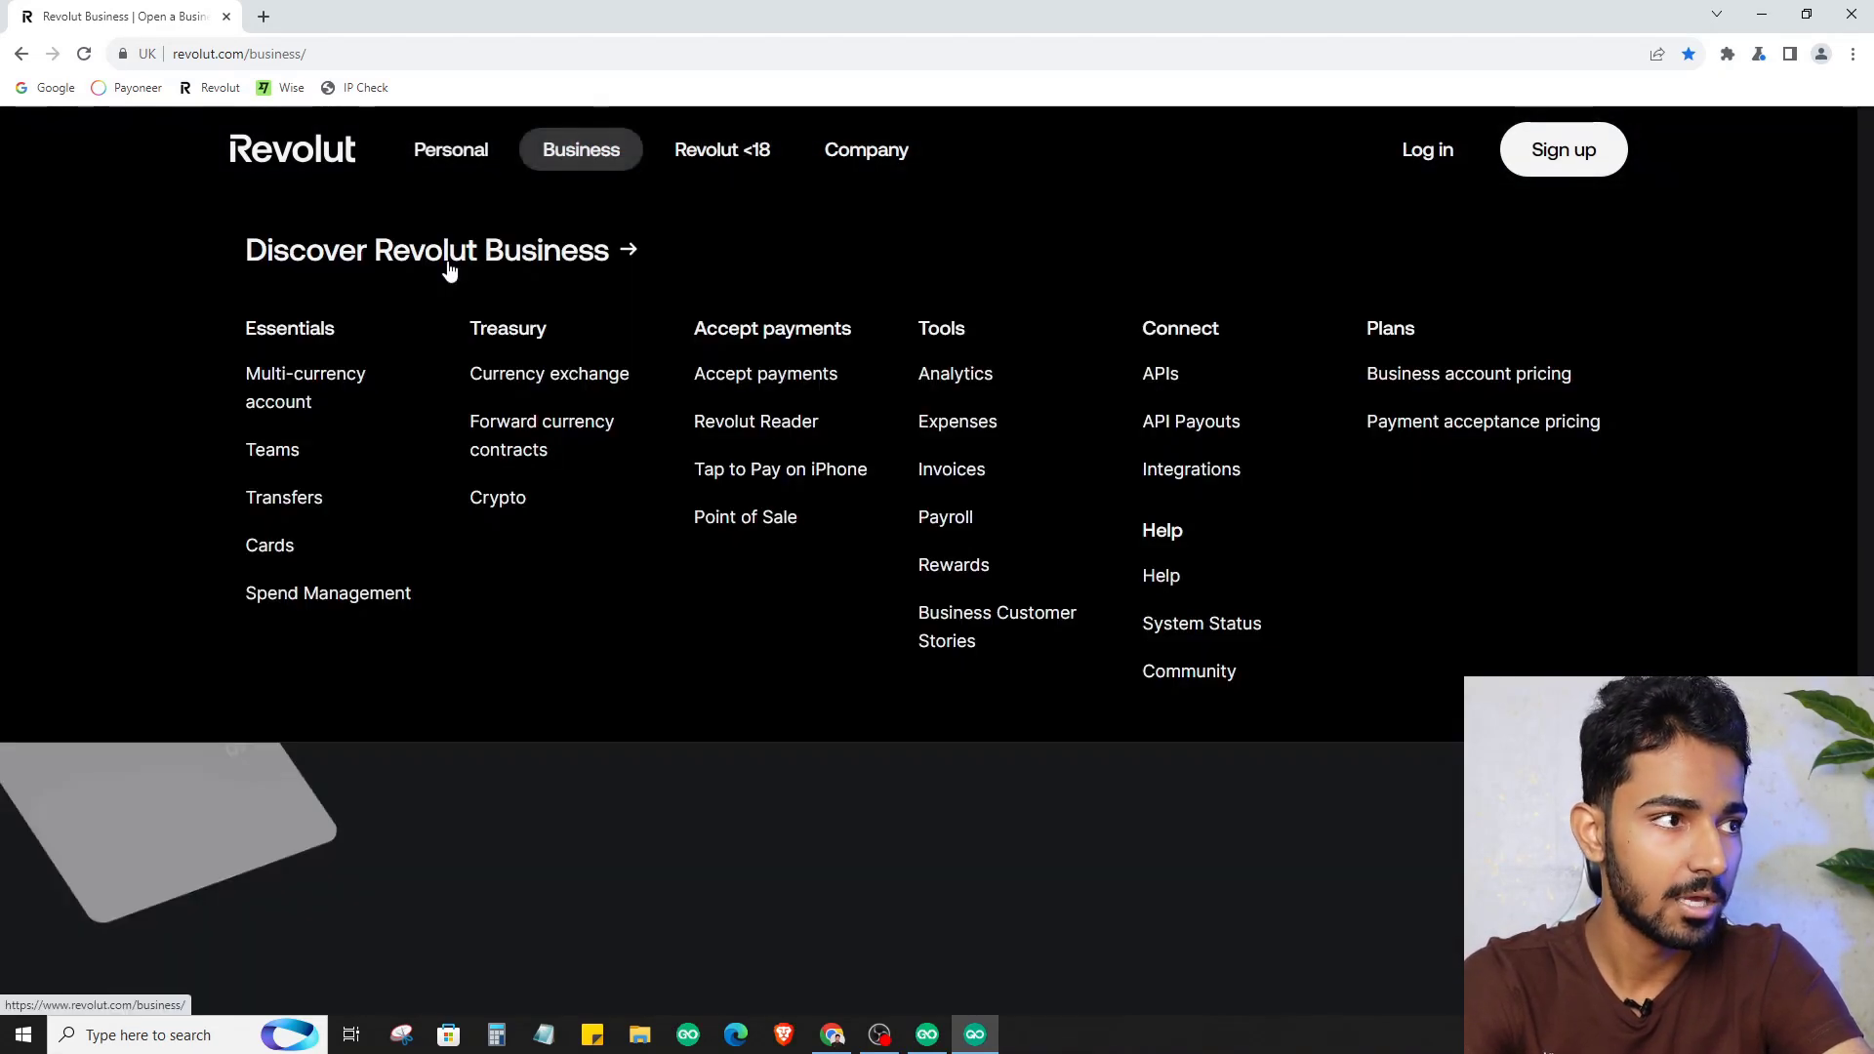
mouse_move(866, 149)
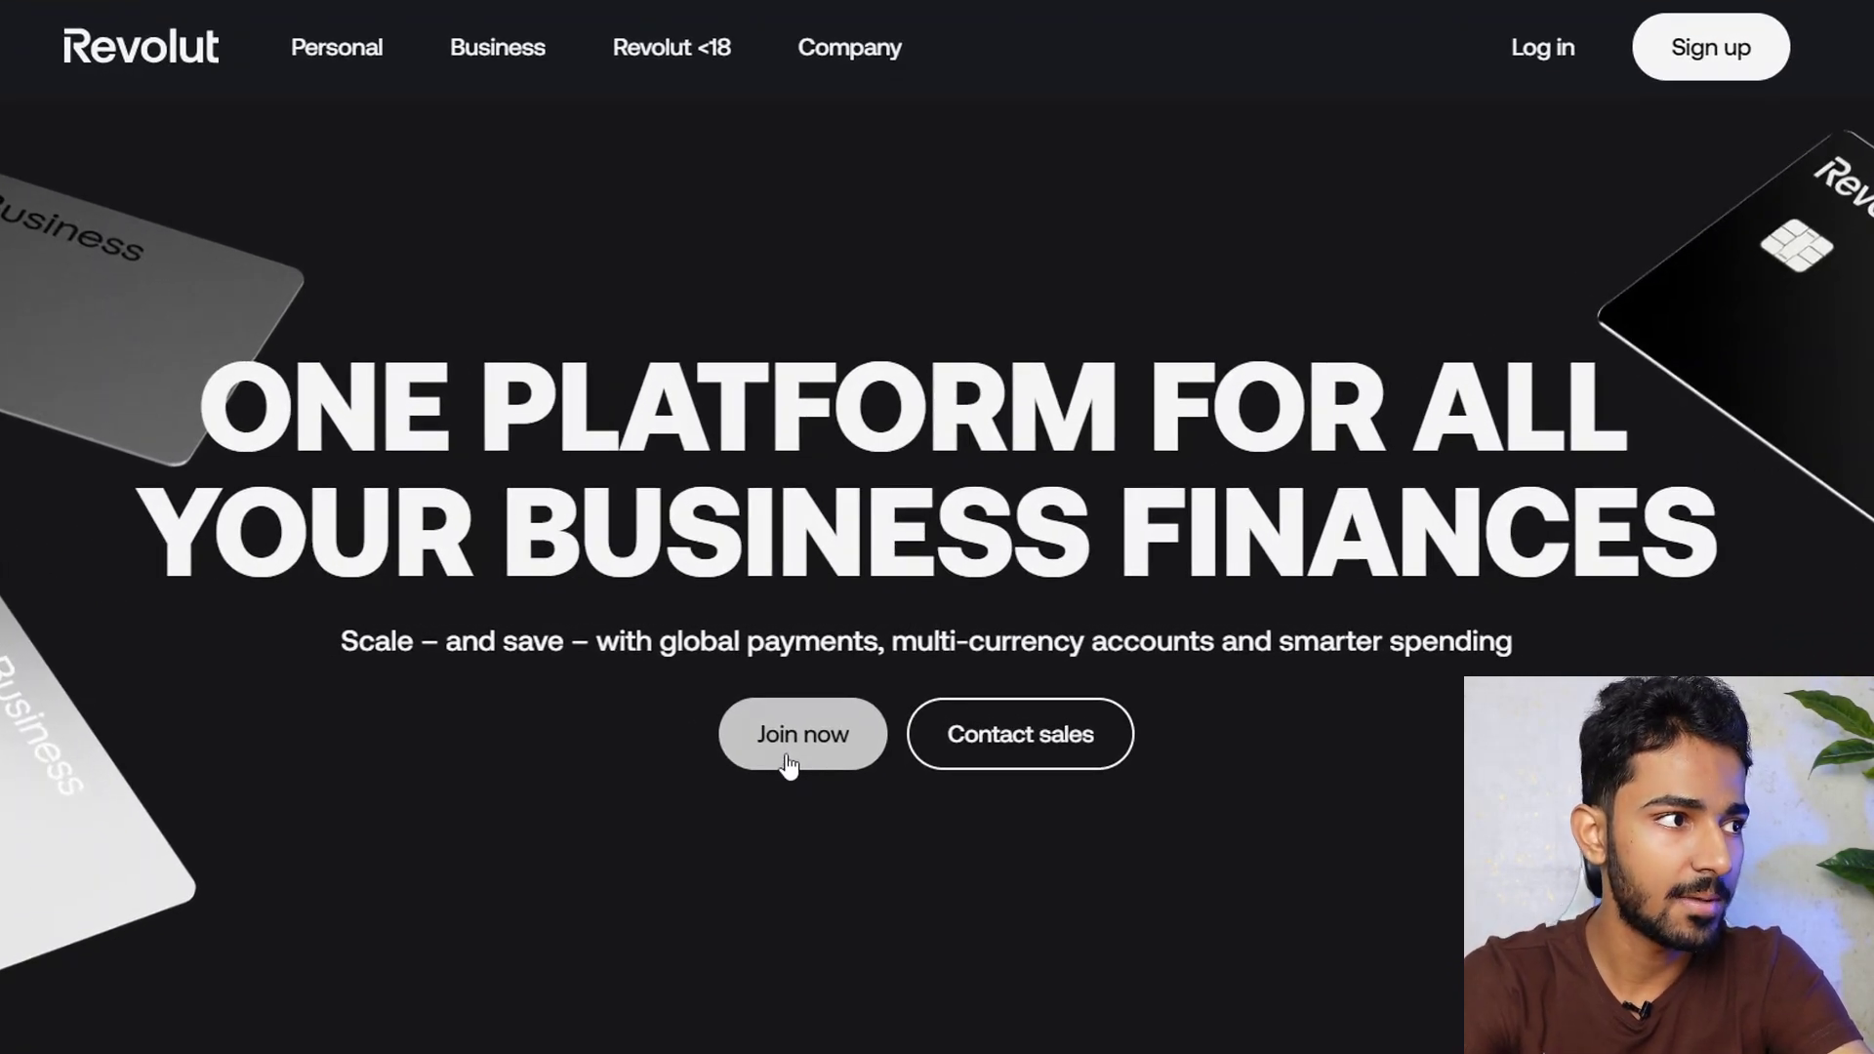
Start a corporate account sign-up with United Kingdom · GB as the country of incorporation
click(788, 761)
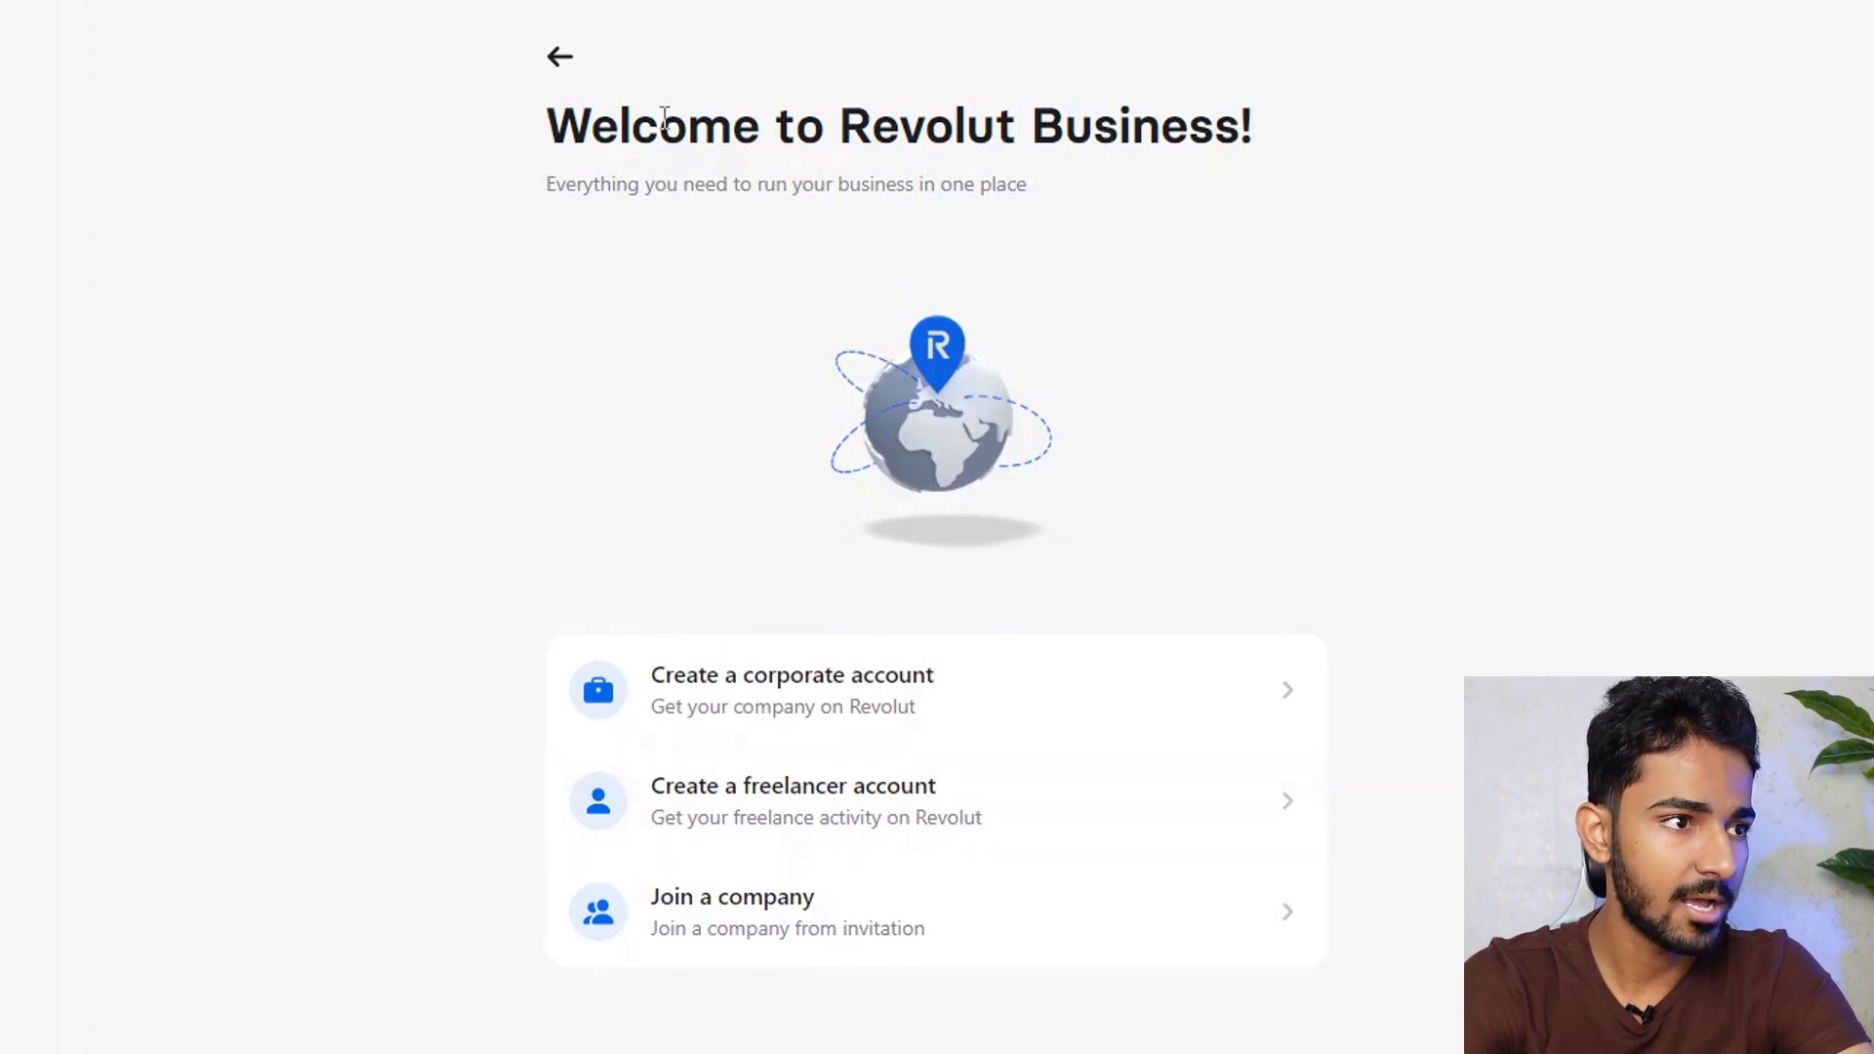
drag(873, 127, 954, 127)
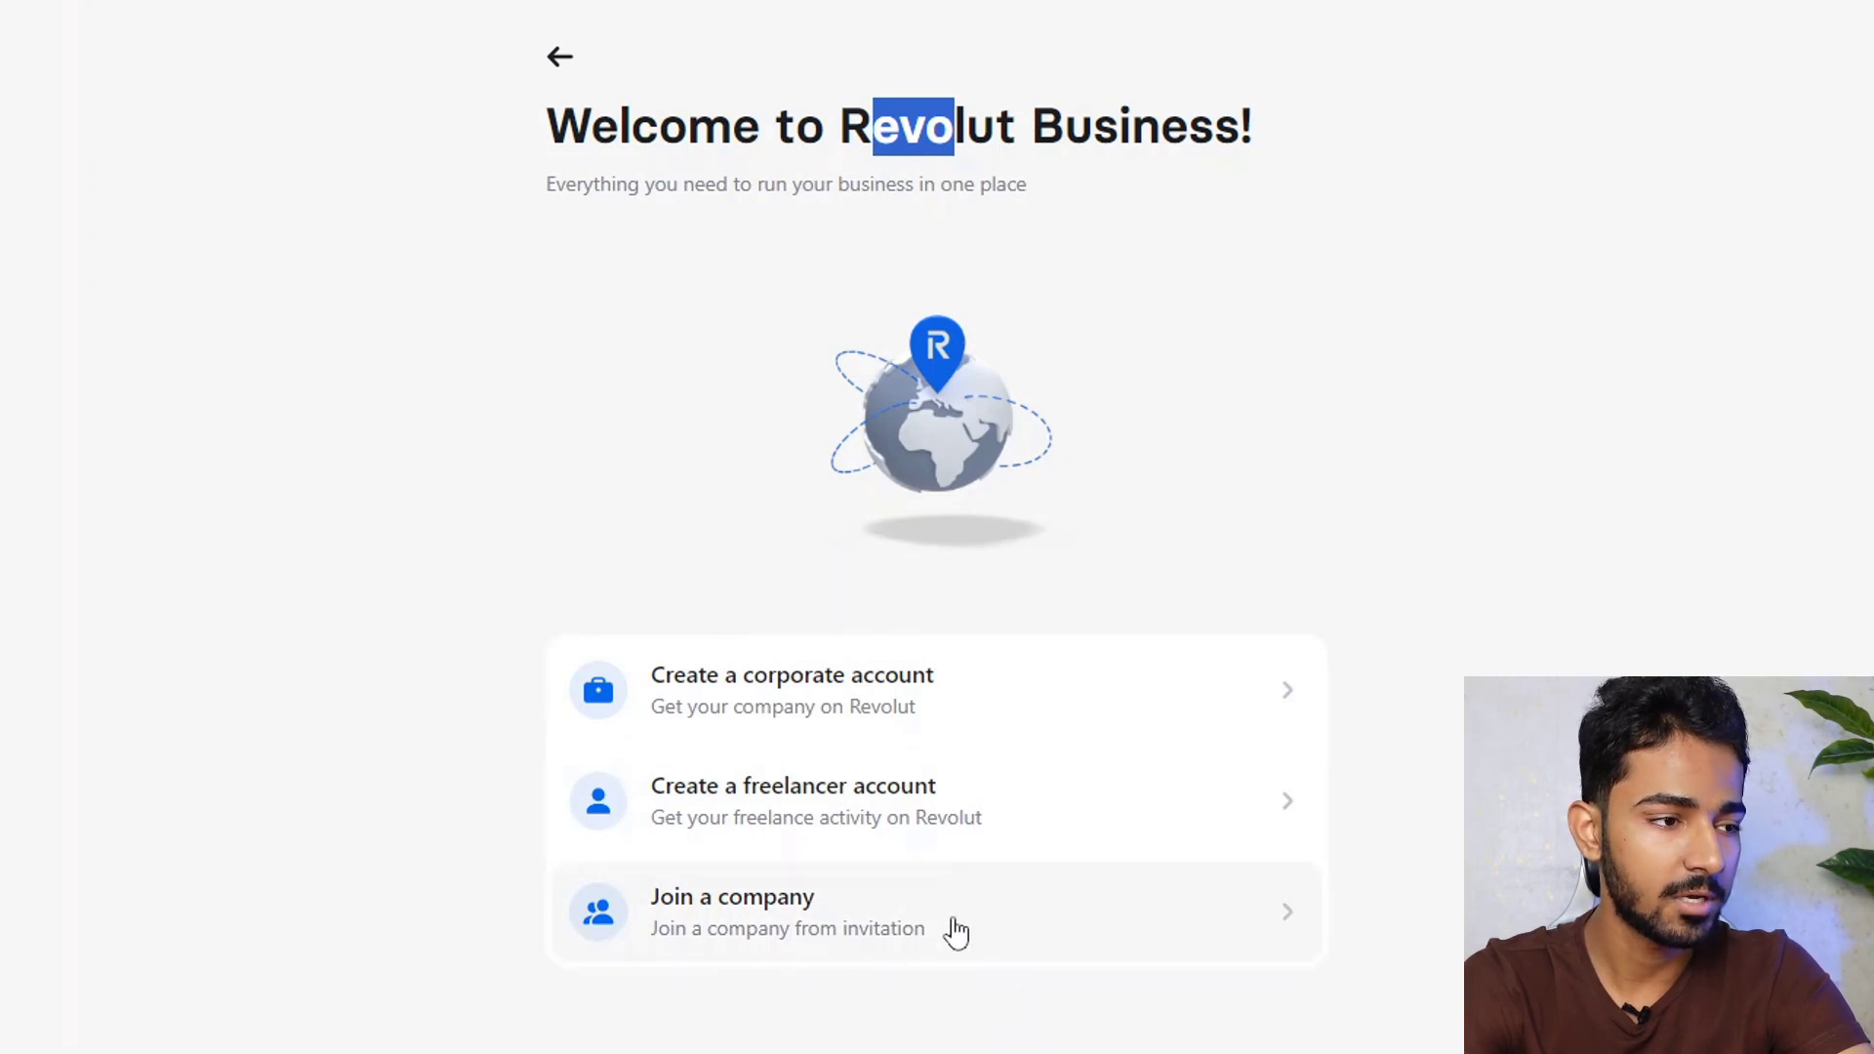
click(913, 702)
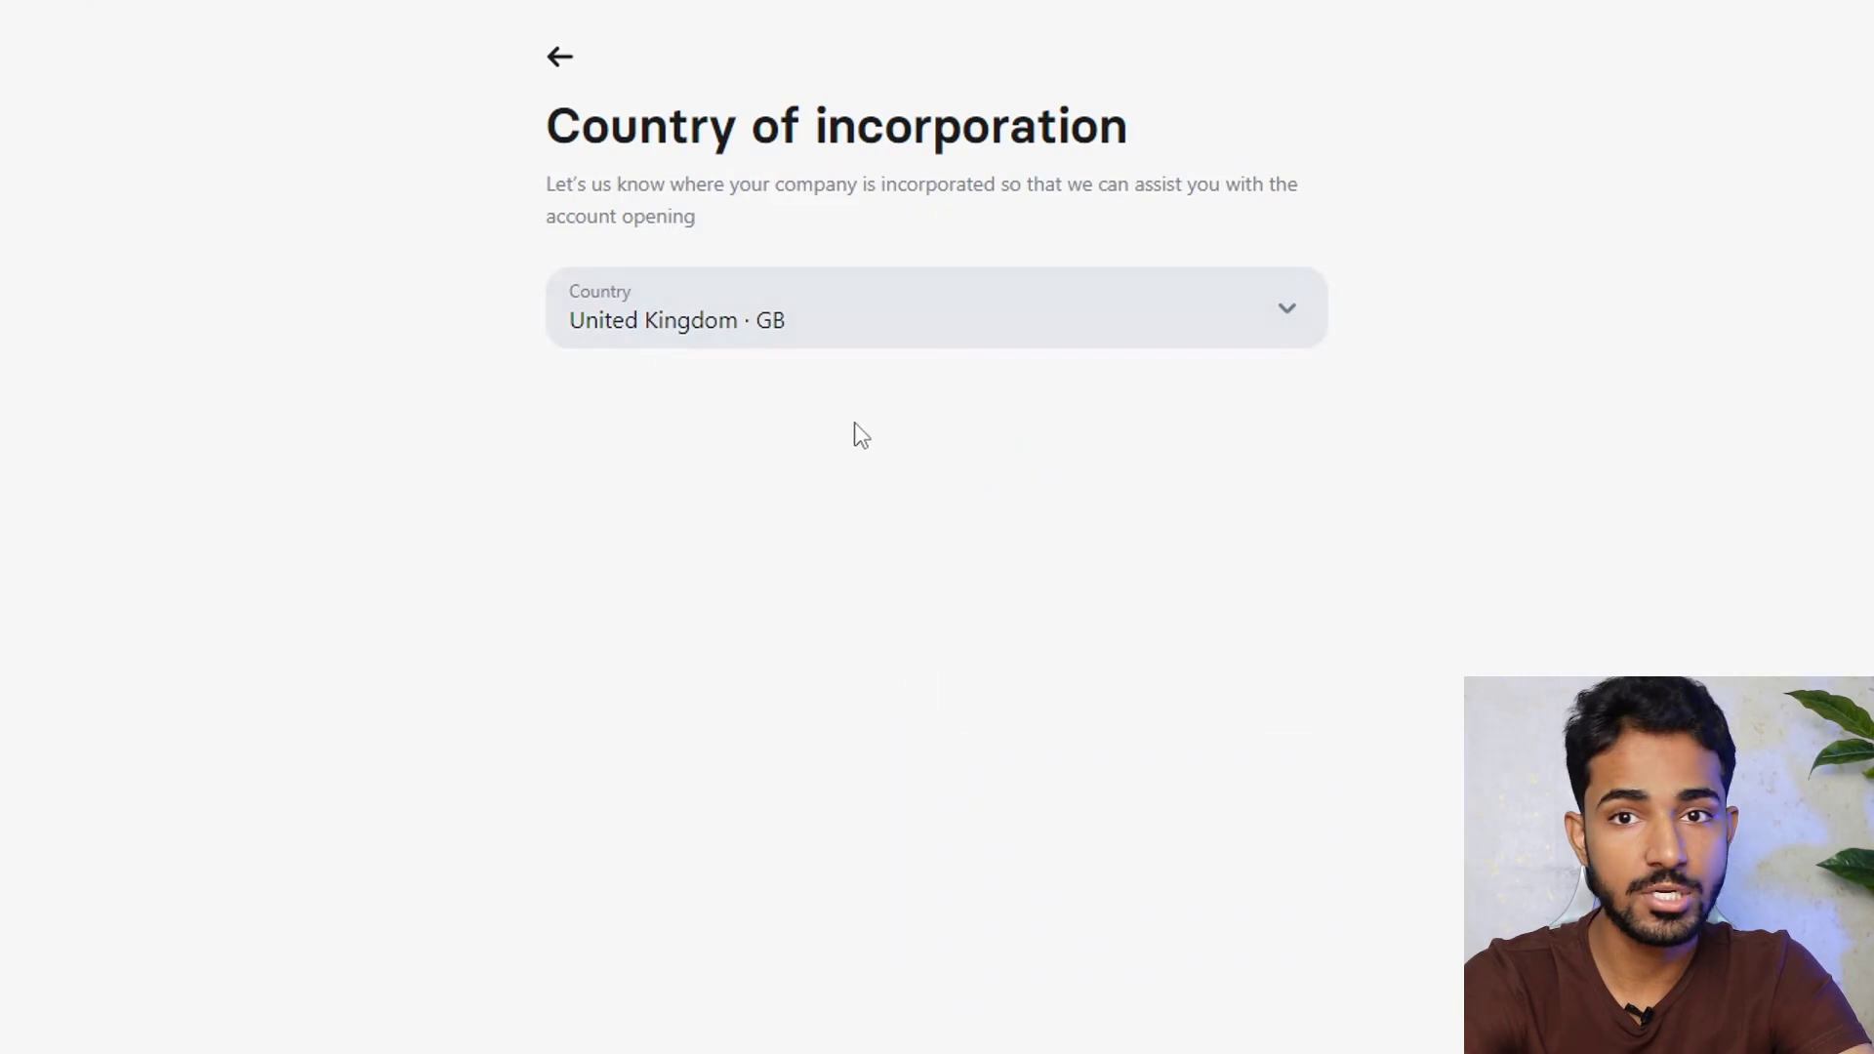
drag(549, 128, 1036, 136)
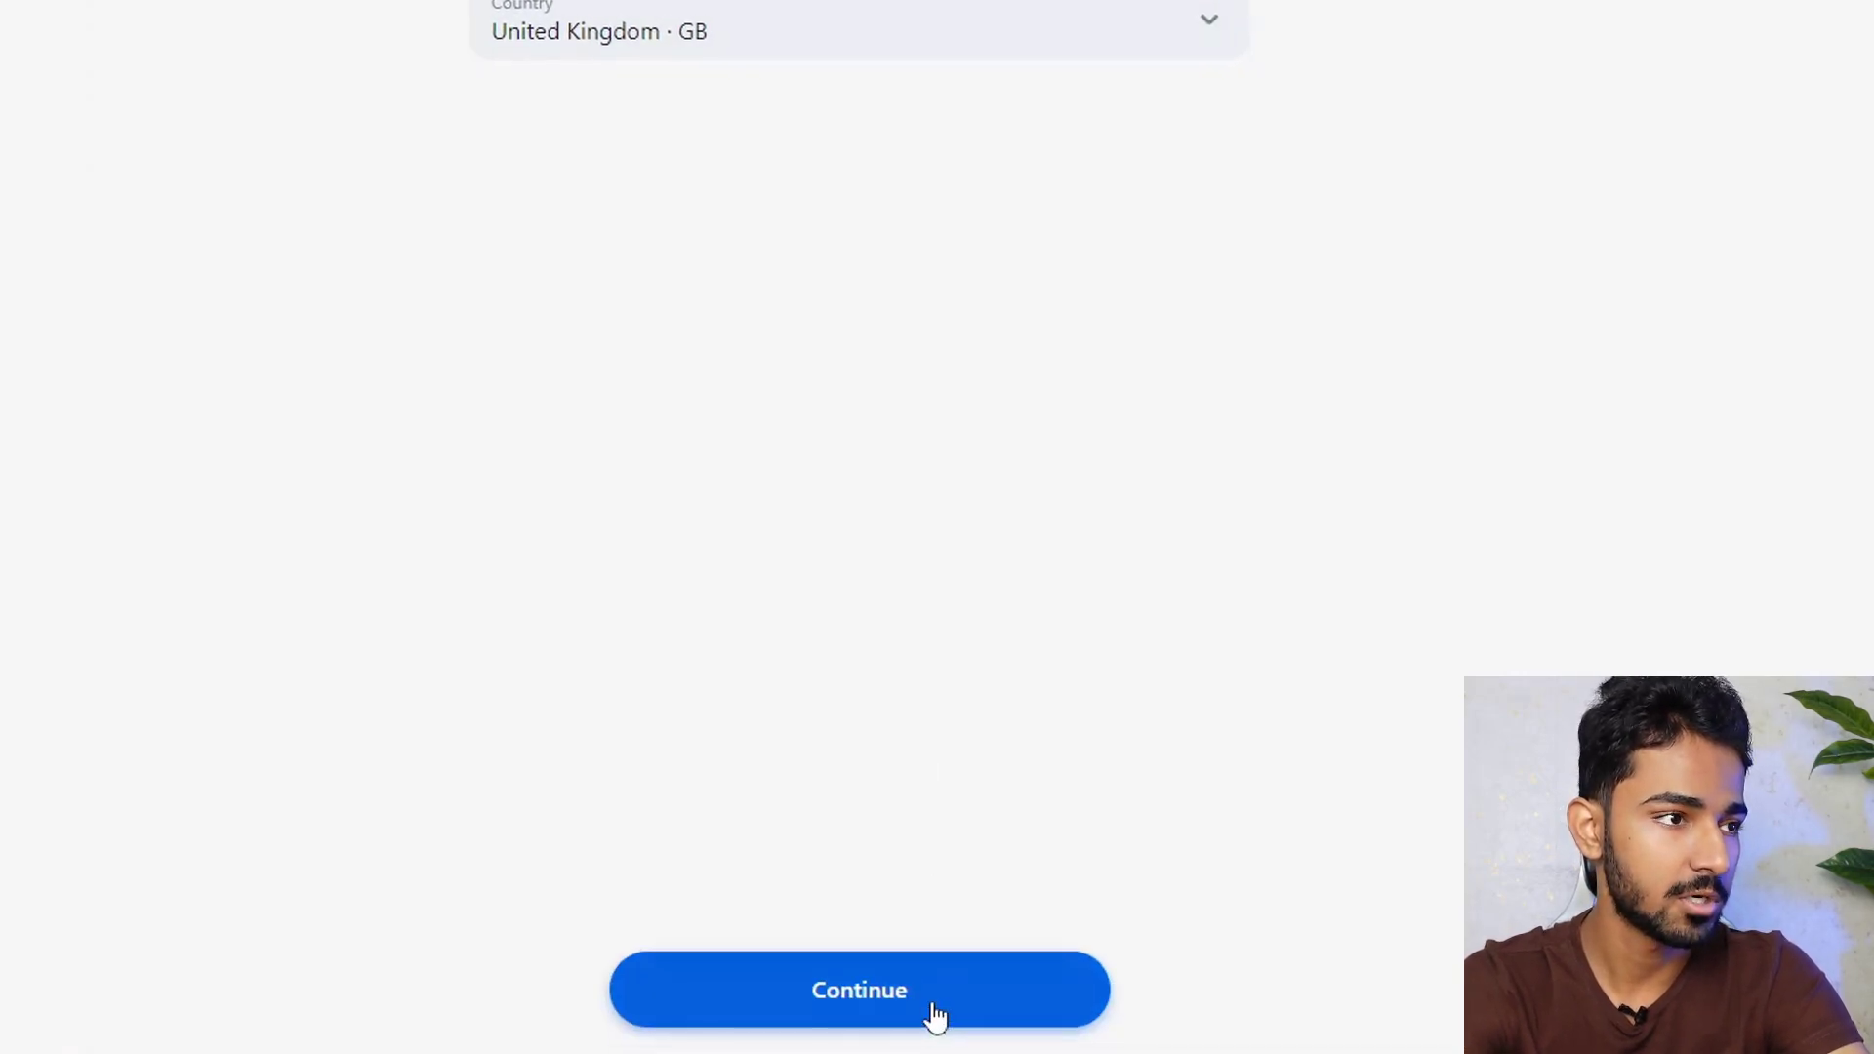
click(934, 1015)
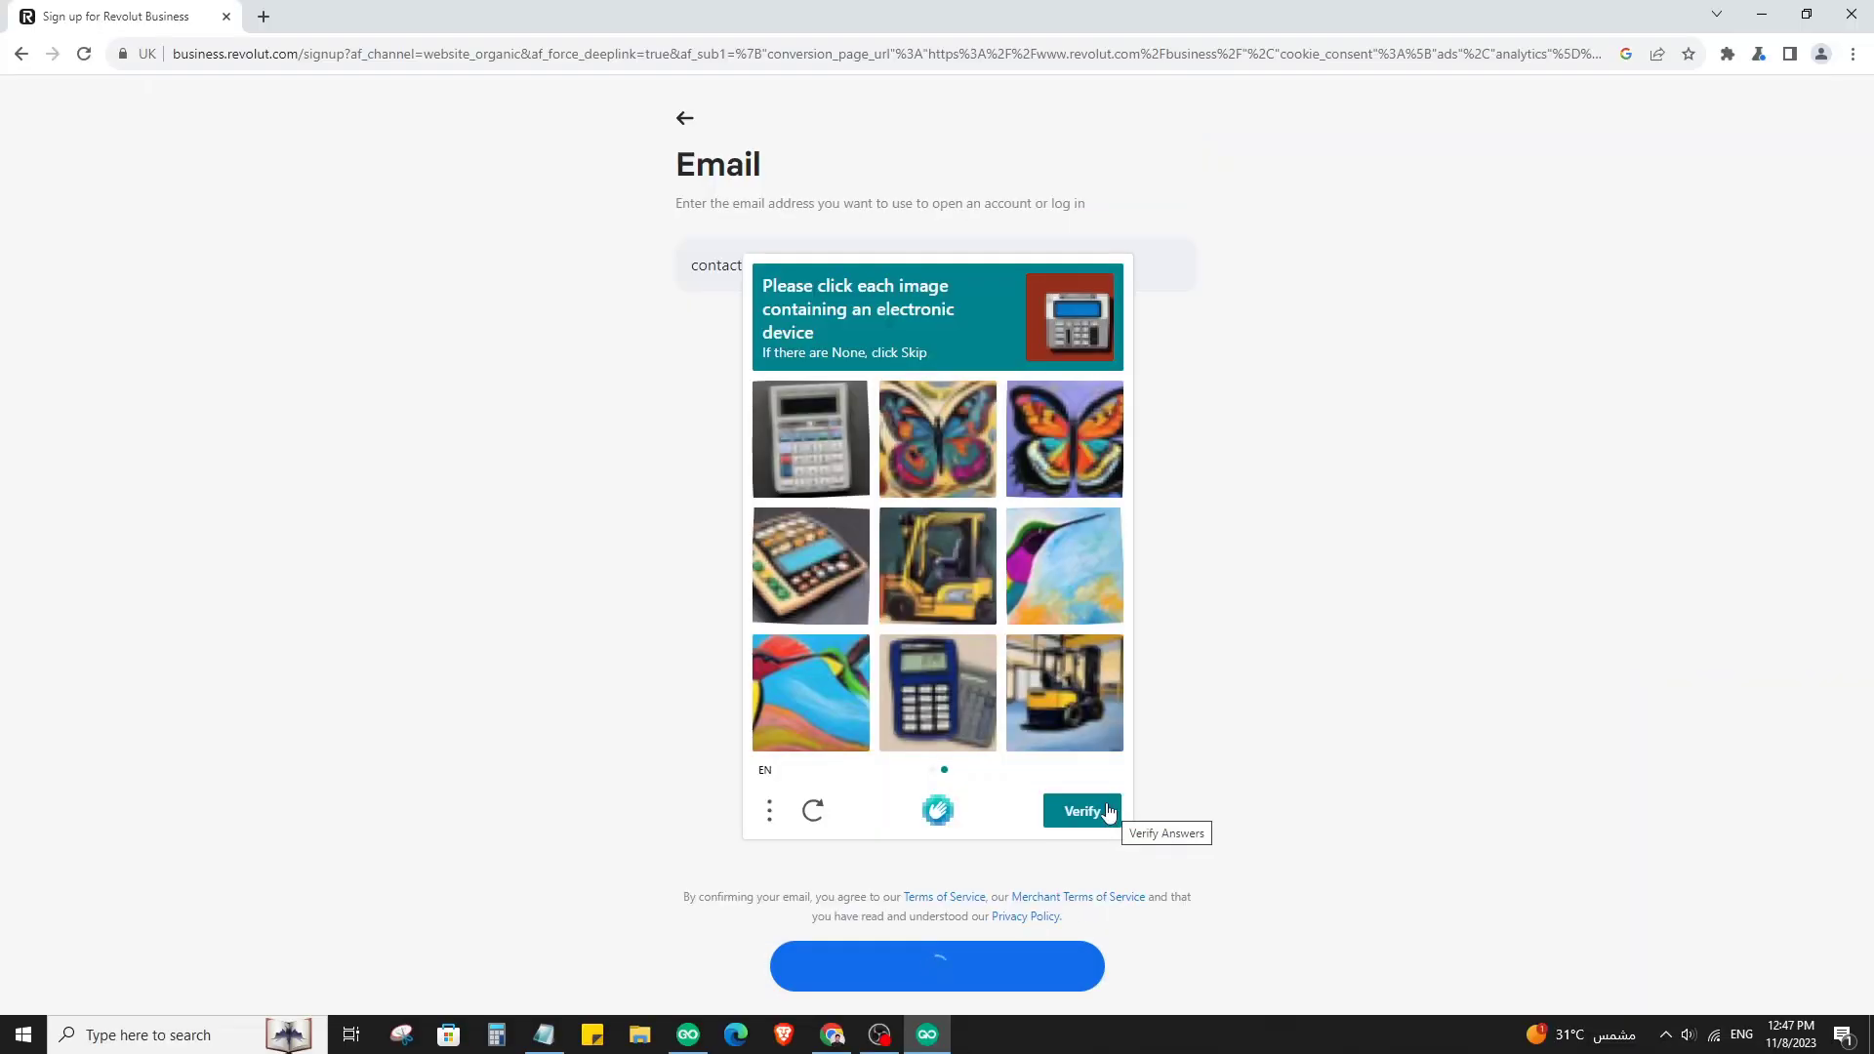
Submit the email address and copy the confirmation code from the DreamHost Webmail message
click(1108, 812)
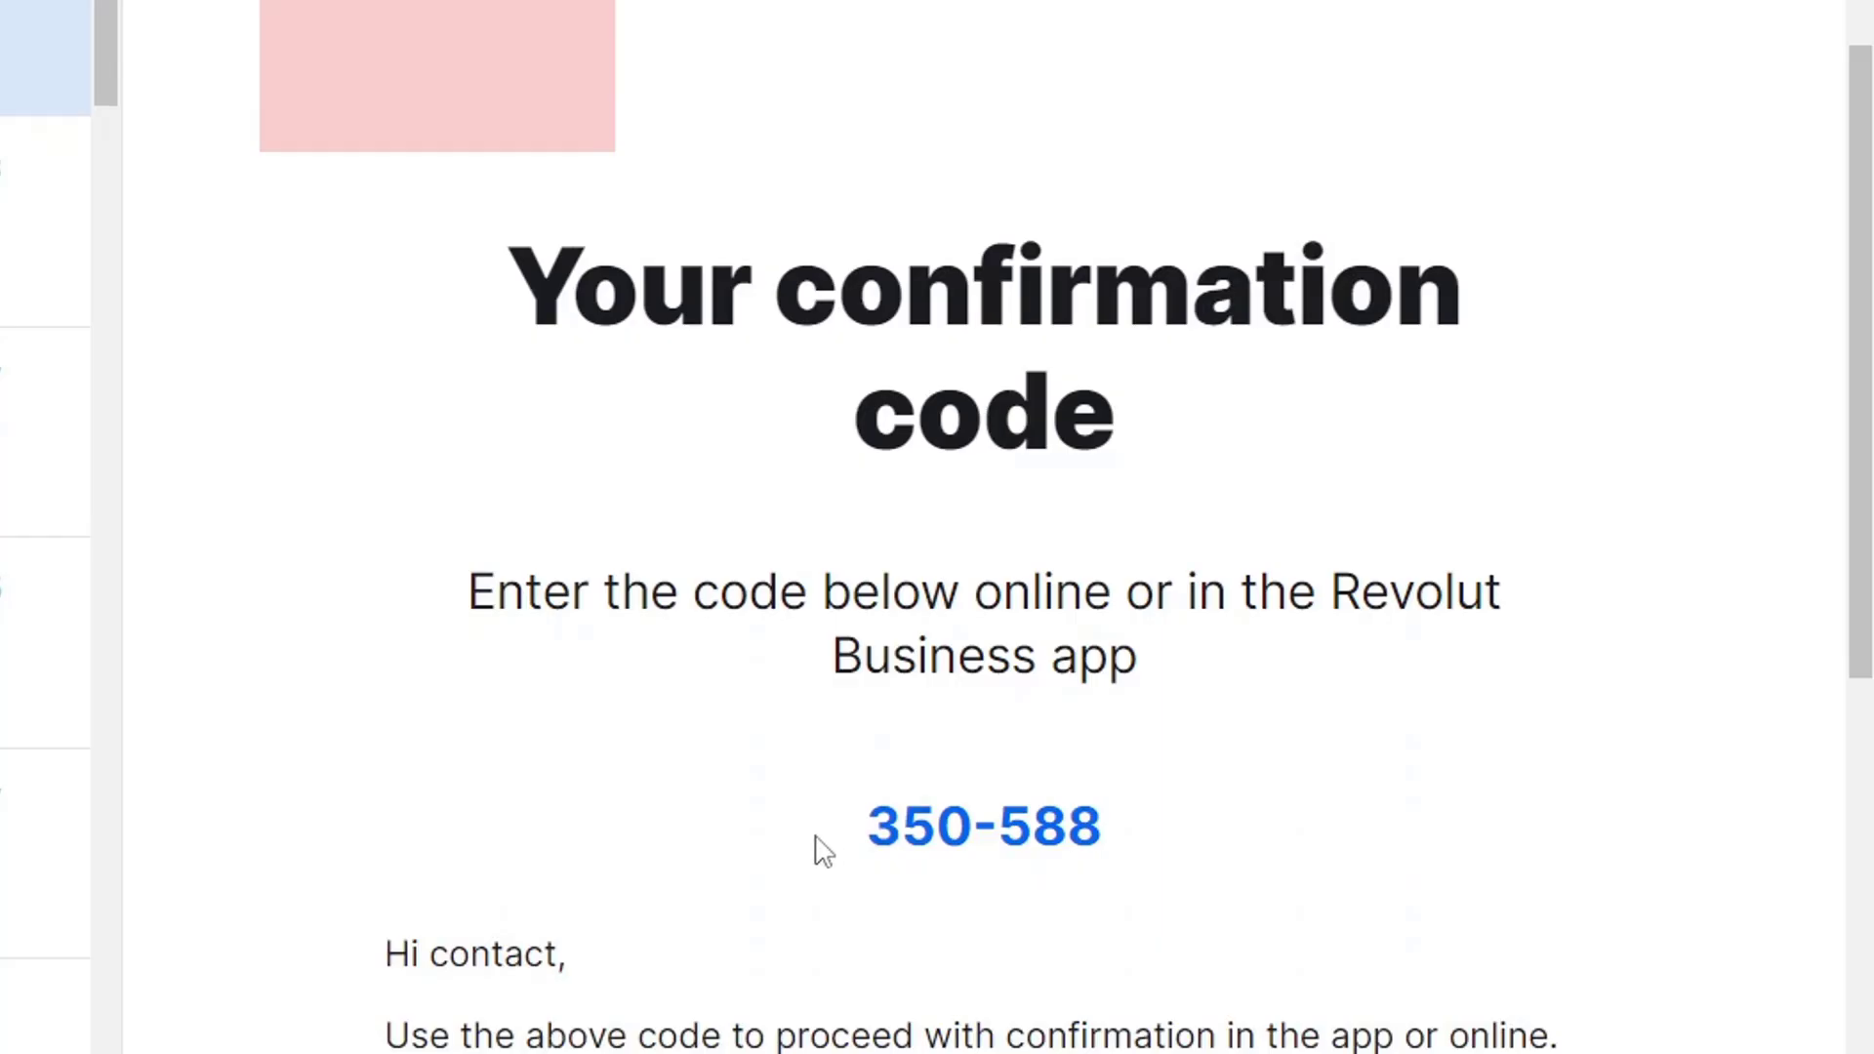
drag(865, 827, 1108, 830)
right_click(1040, 832)
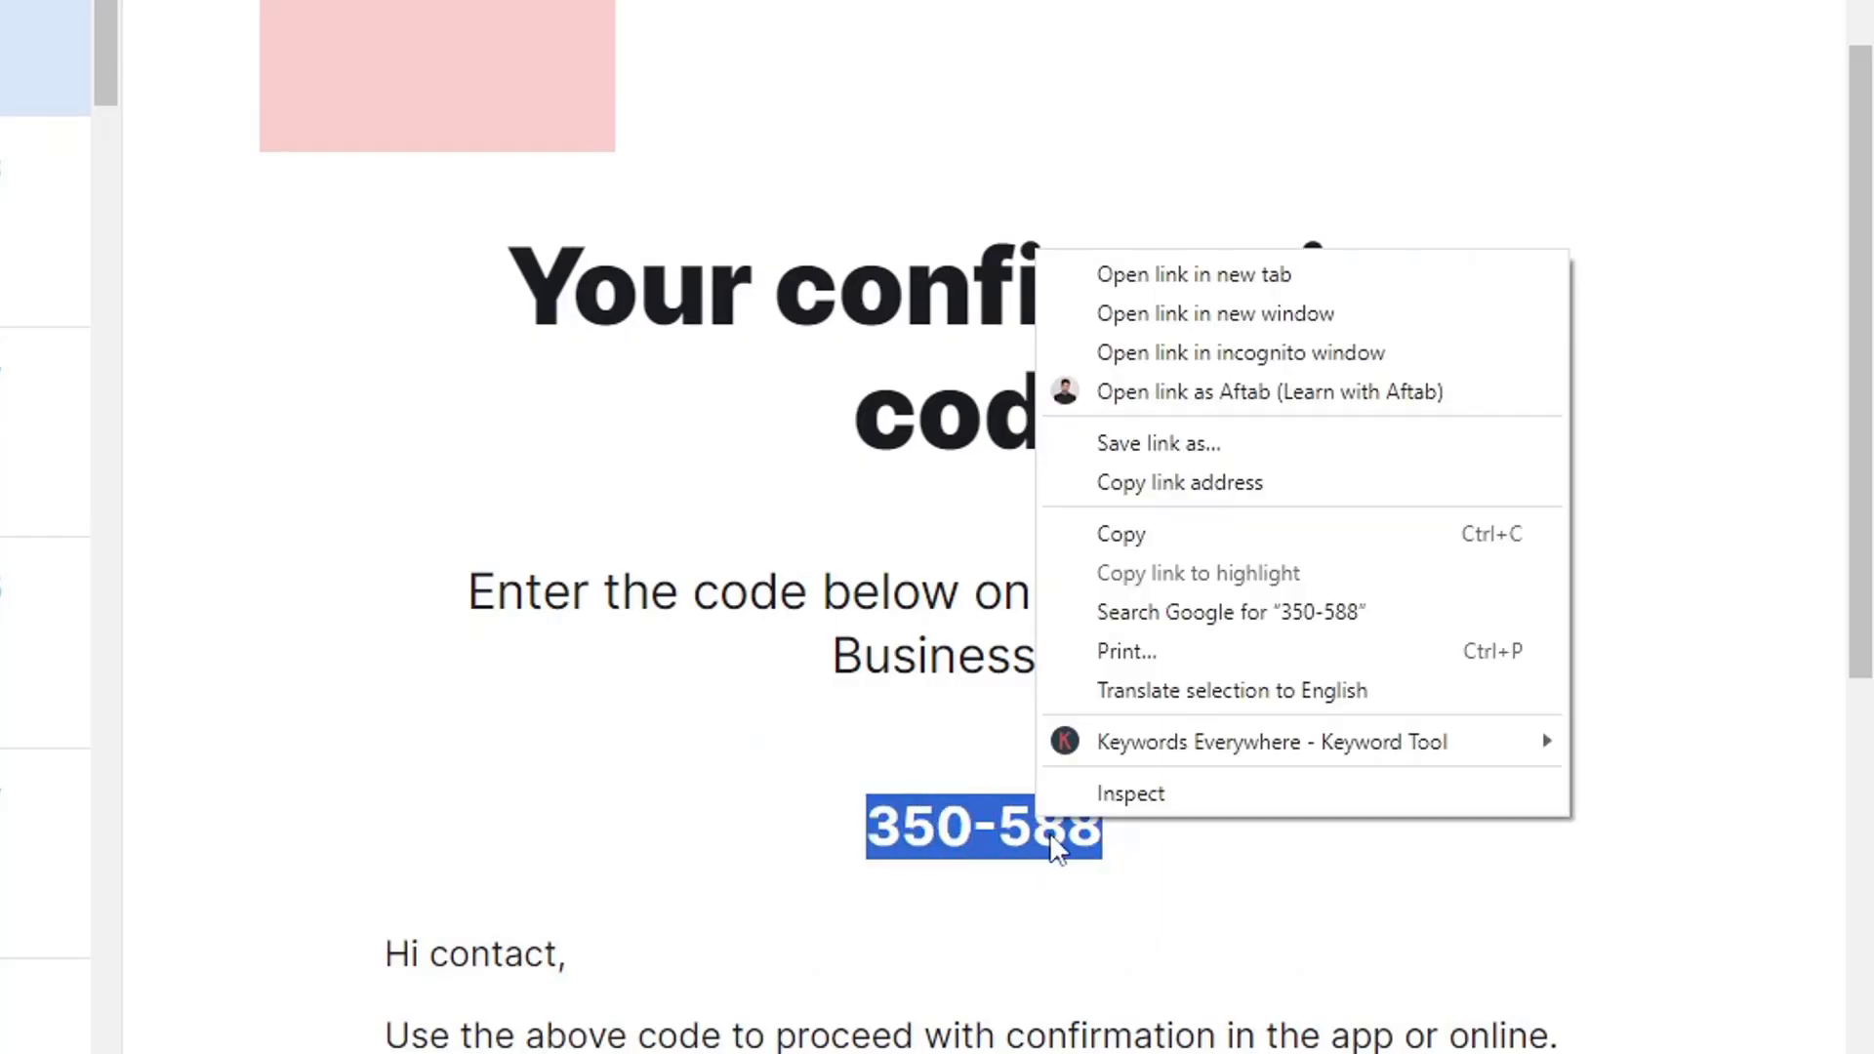
click(1121, 536)
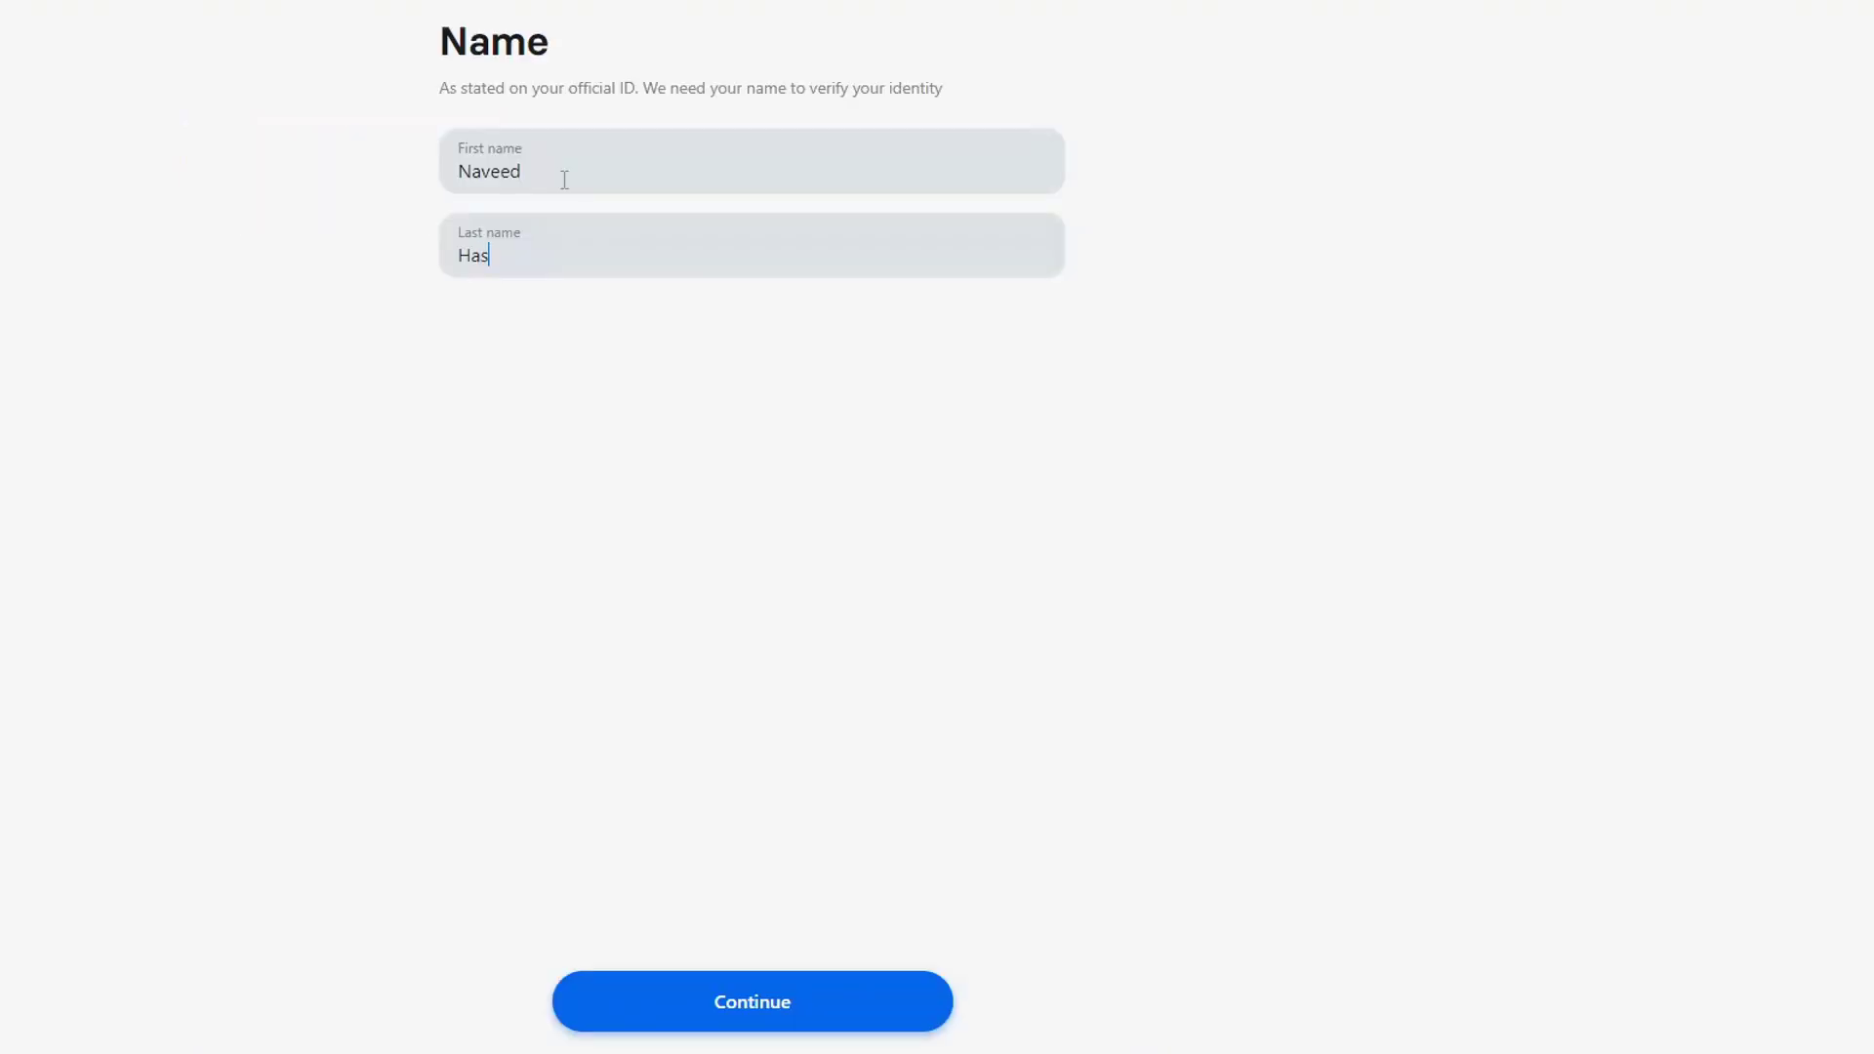
Fill in the applicant's first and last name and date of birth
text(san)
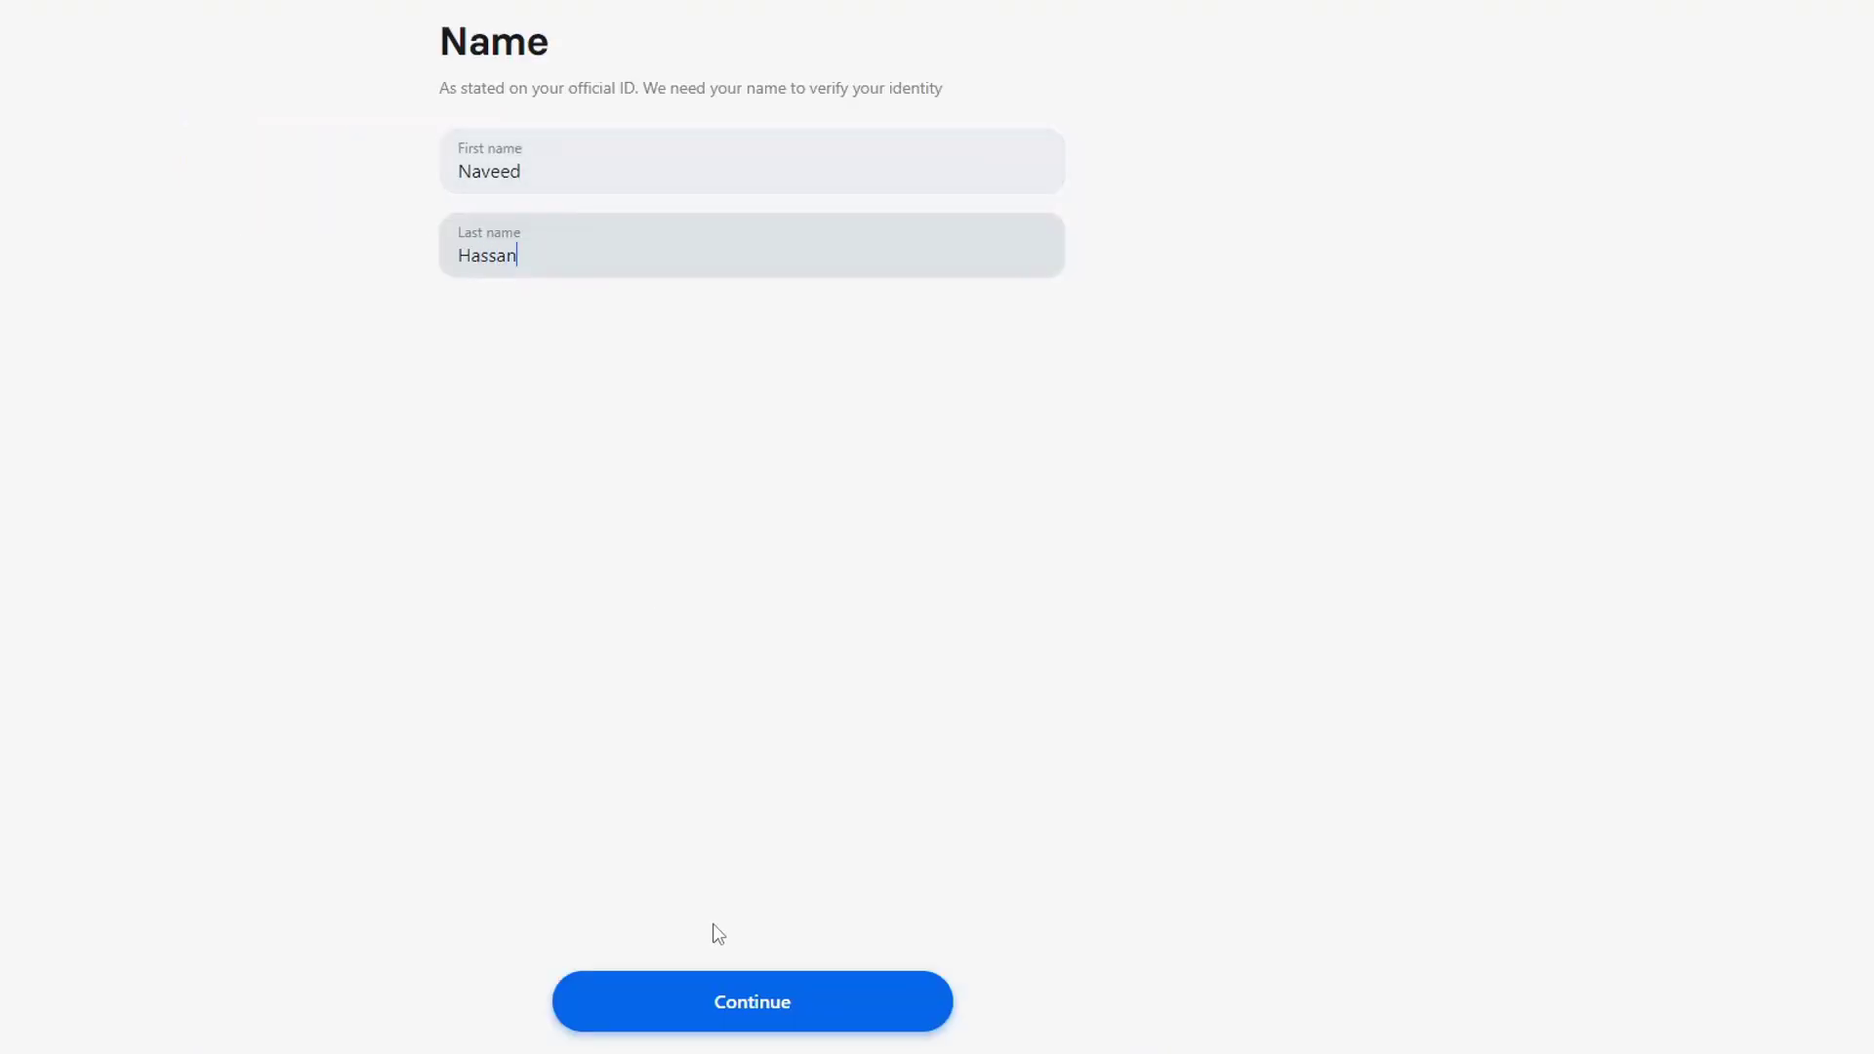
click(732, 1012)
click(657, 161)
click(743, 809)
click(845, 1003)
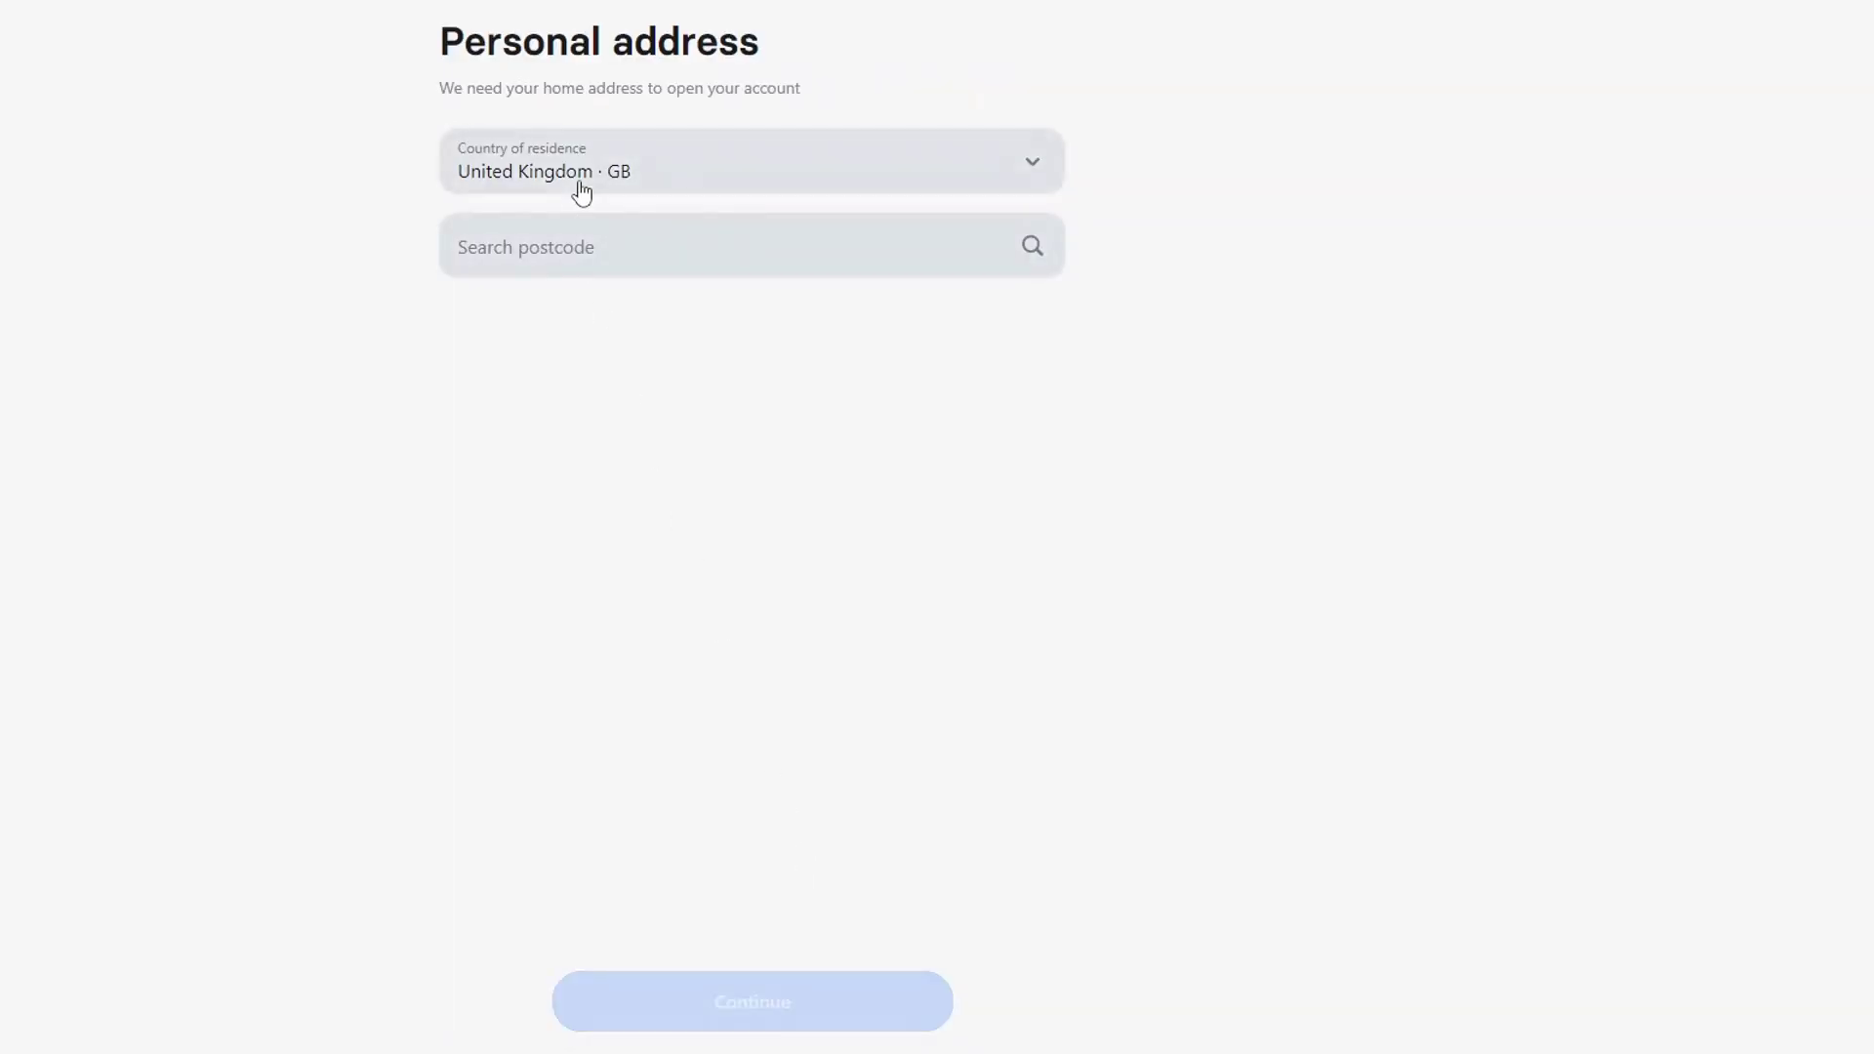
Look up the home address by the pasted postcode and select the matching result
click(575, 261)
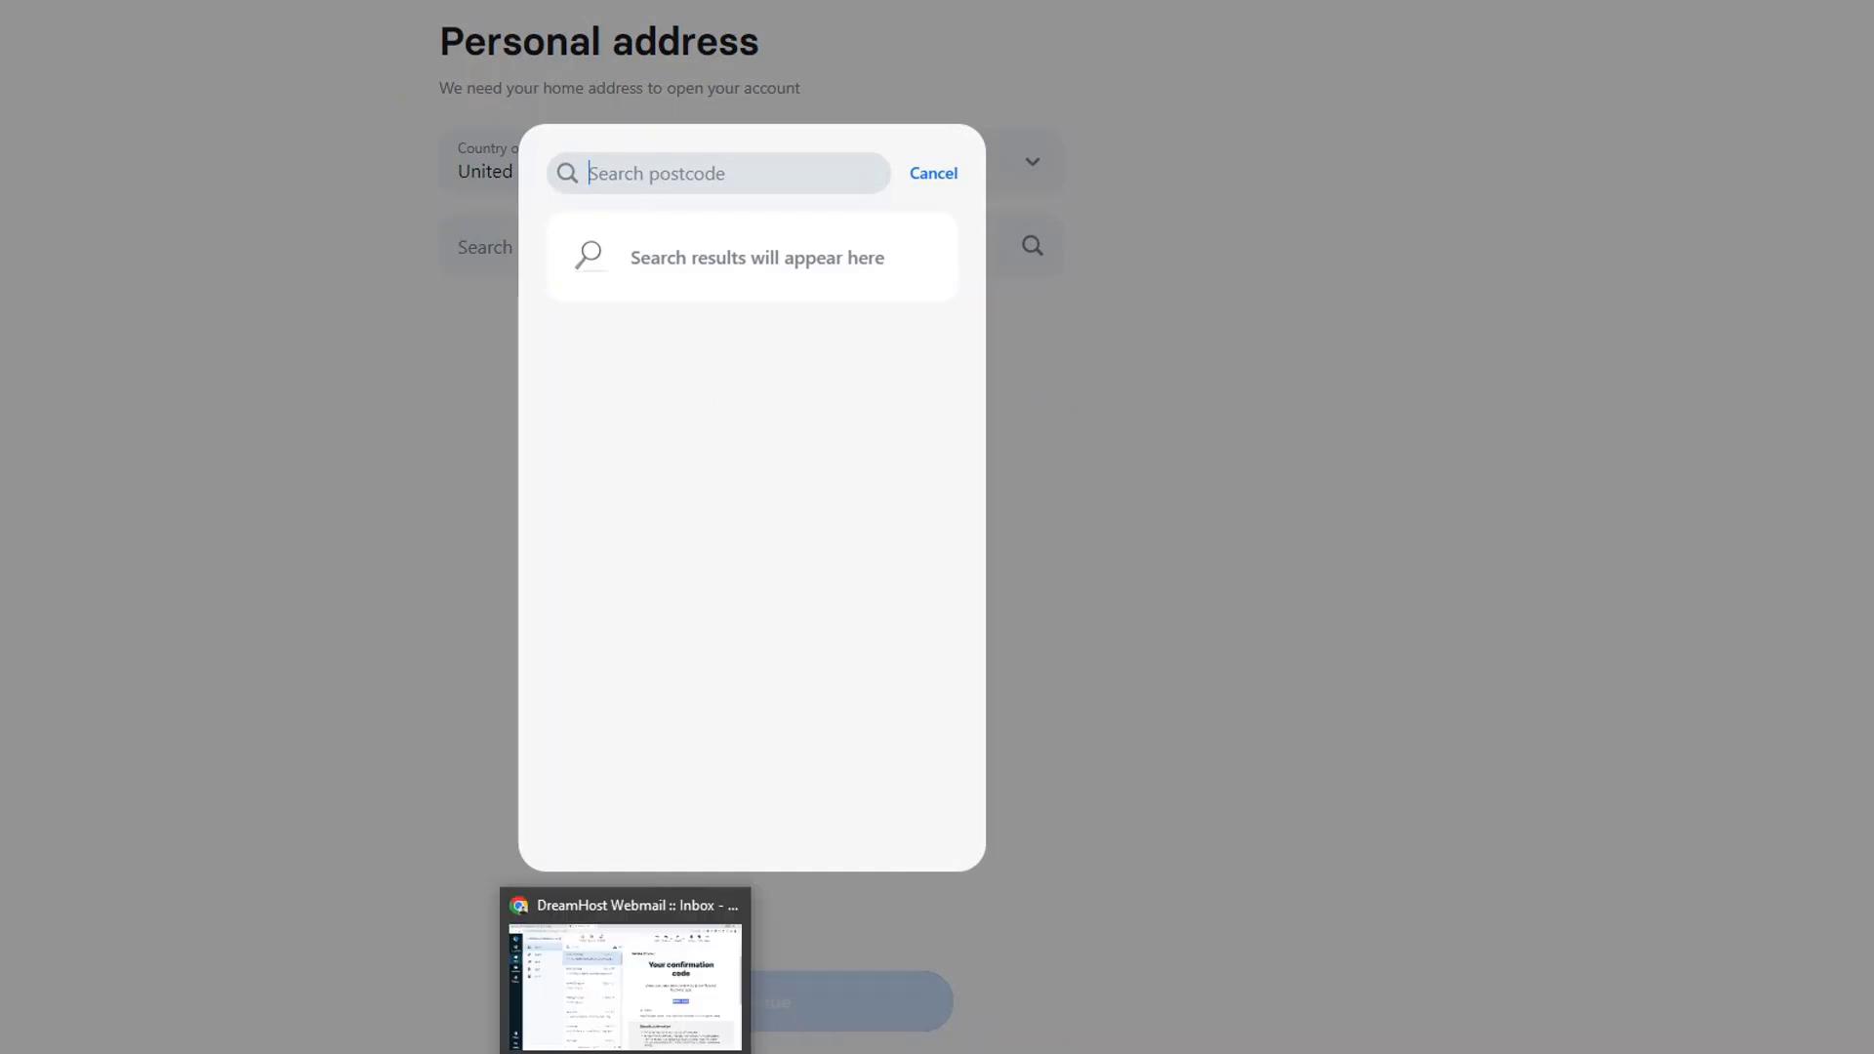
key(ctrl+v)
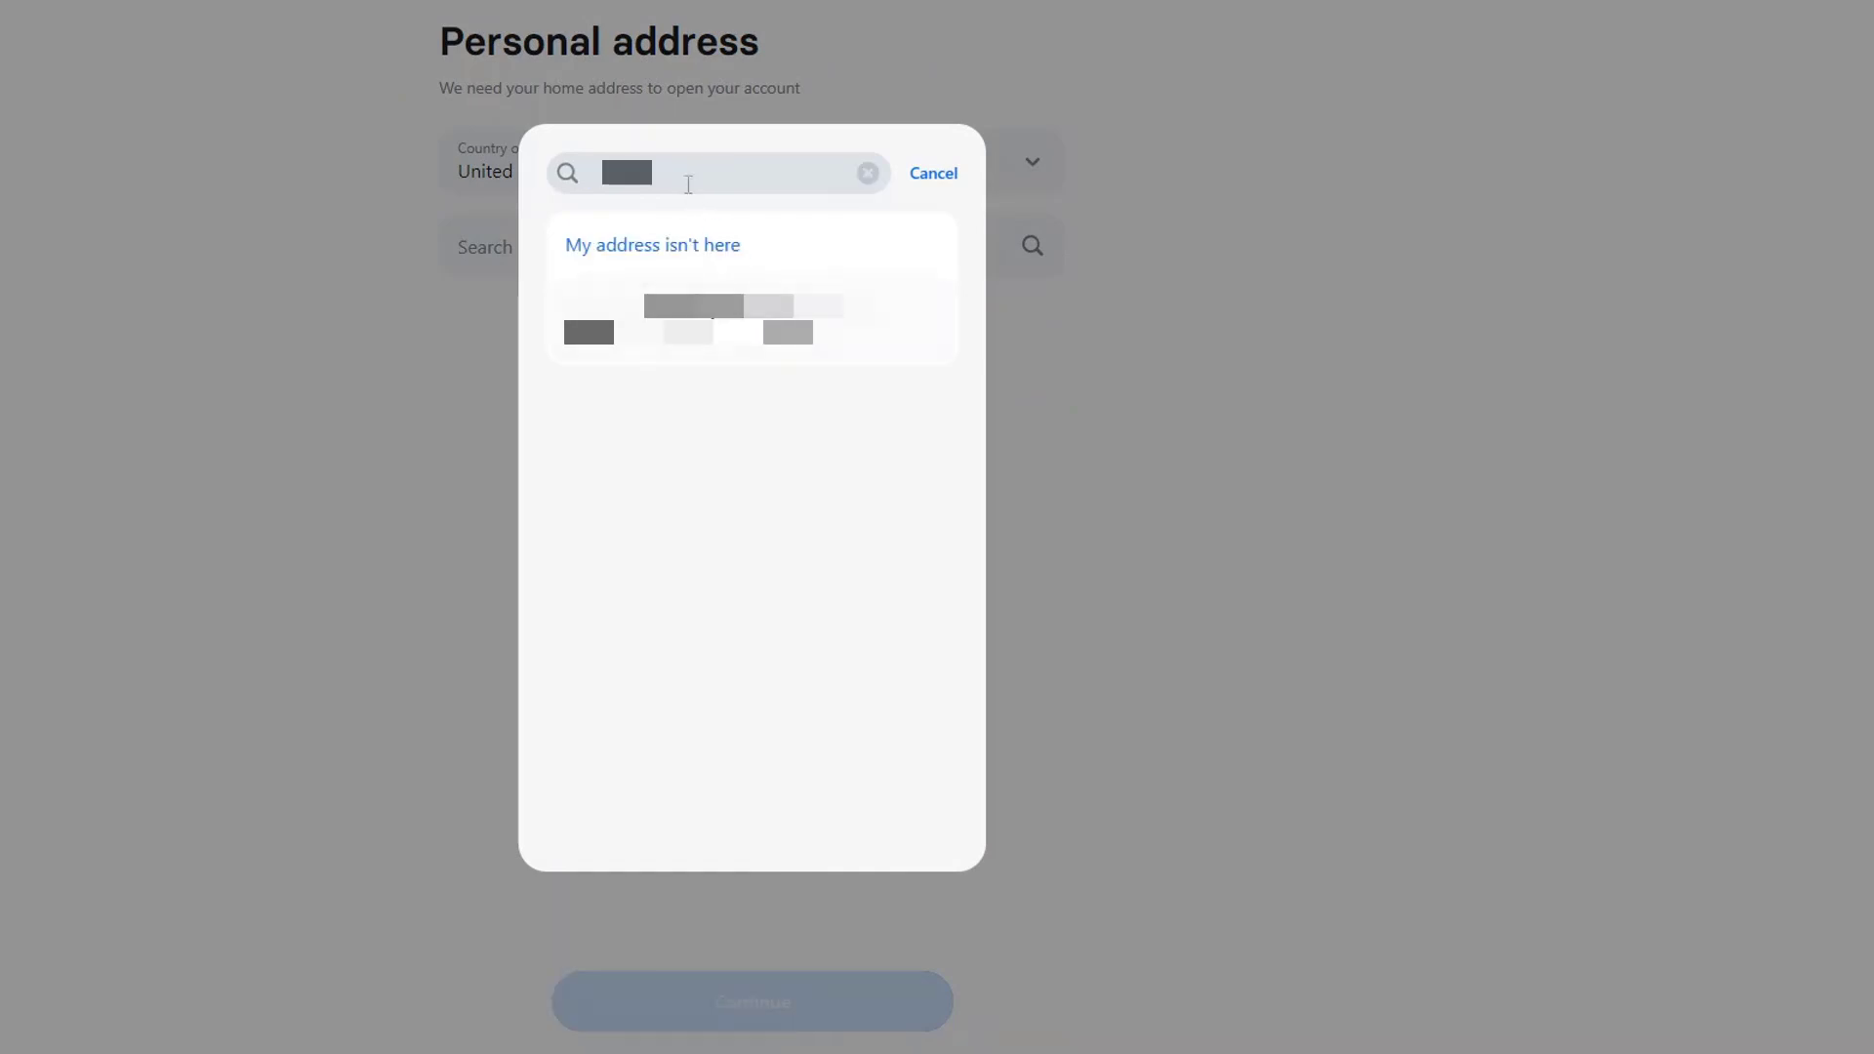
click(870, 345)
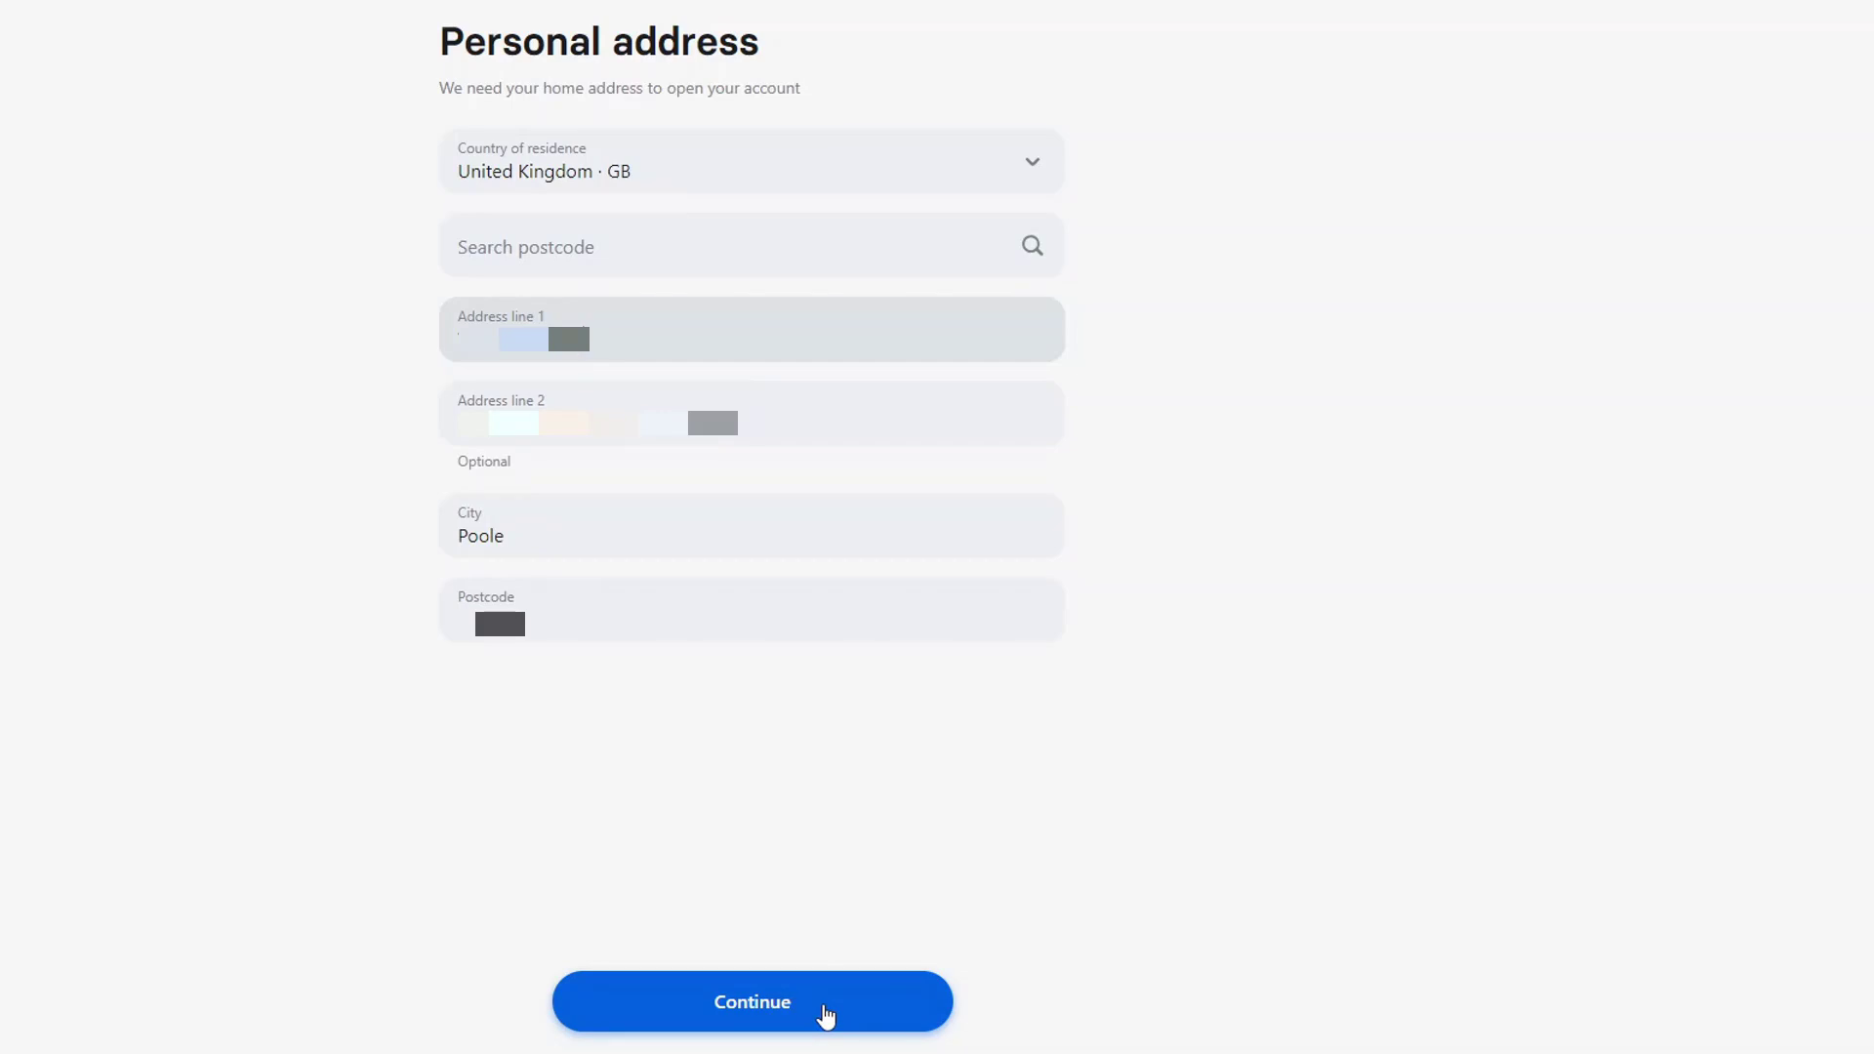
Confirm the home address, select the limited company by legal name, and accept its registered address
click(825, 1015)
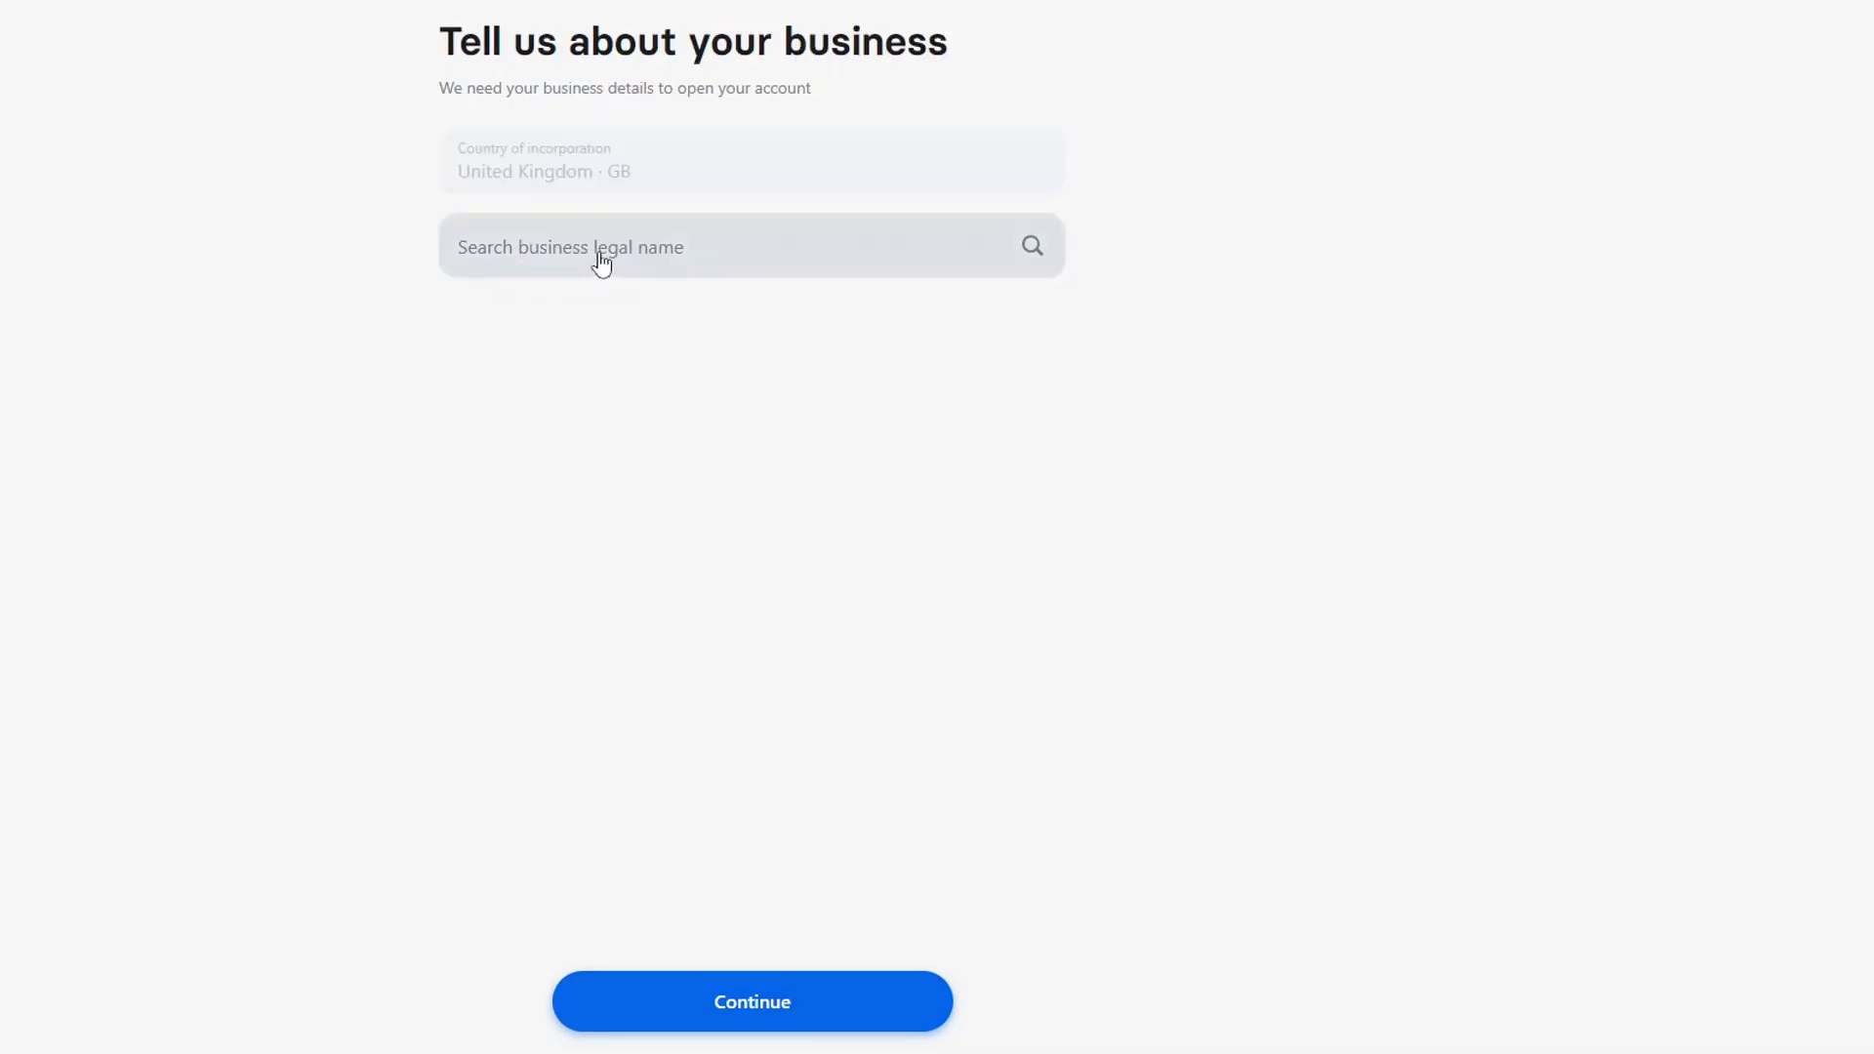
click(687, 259)
text(Naveed )
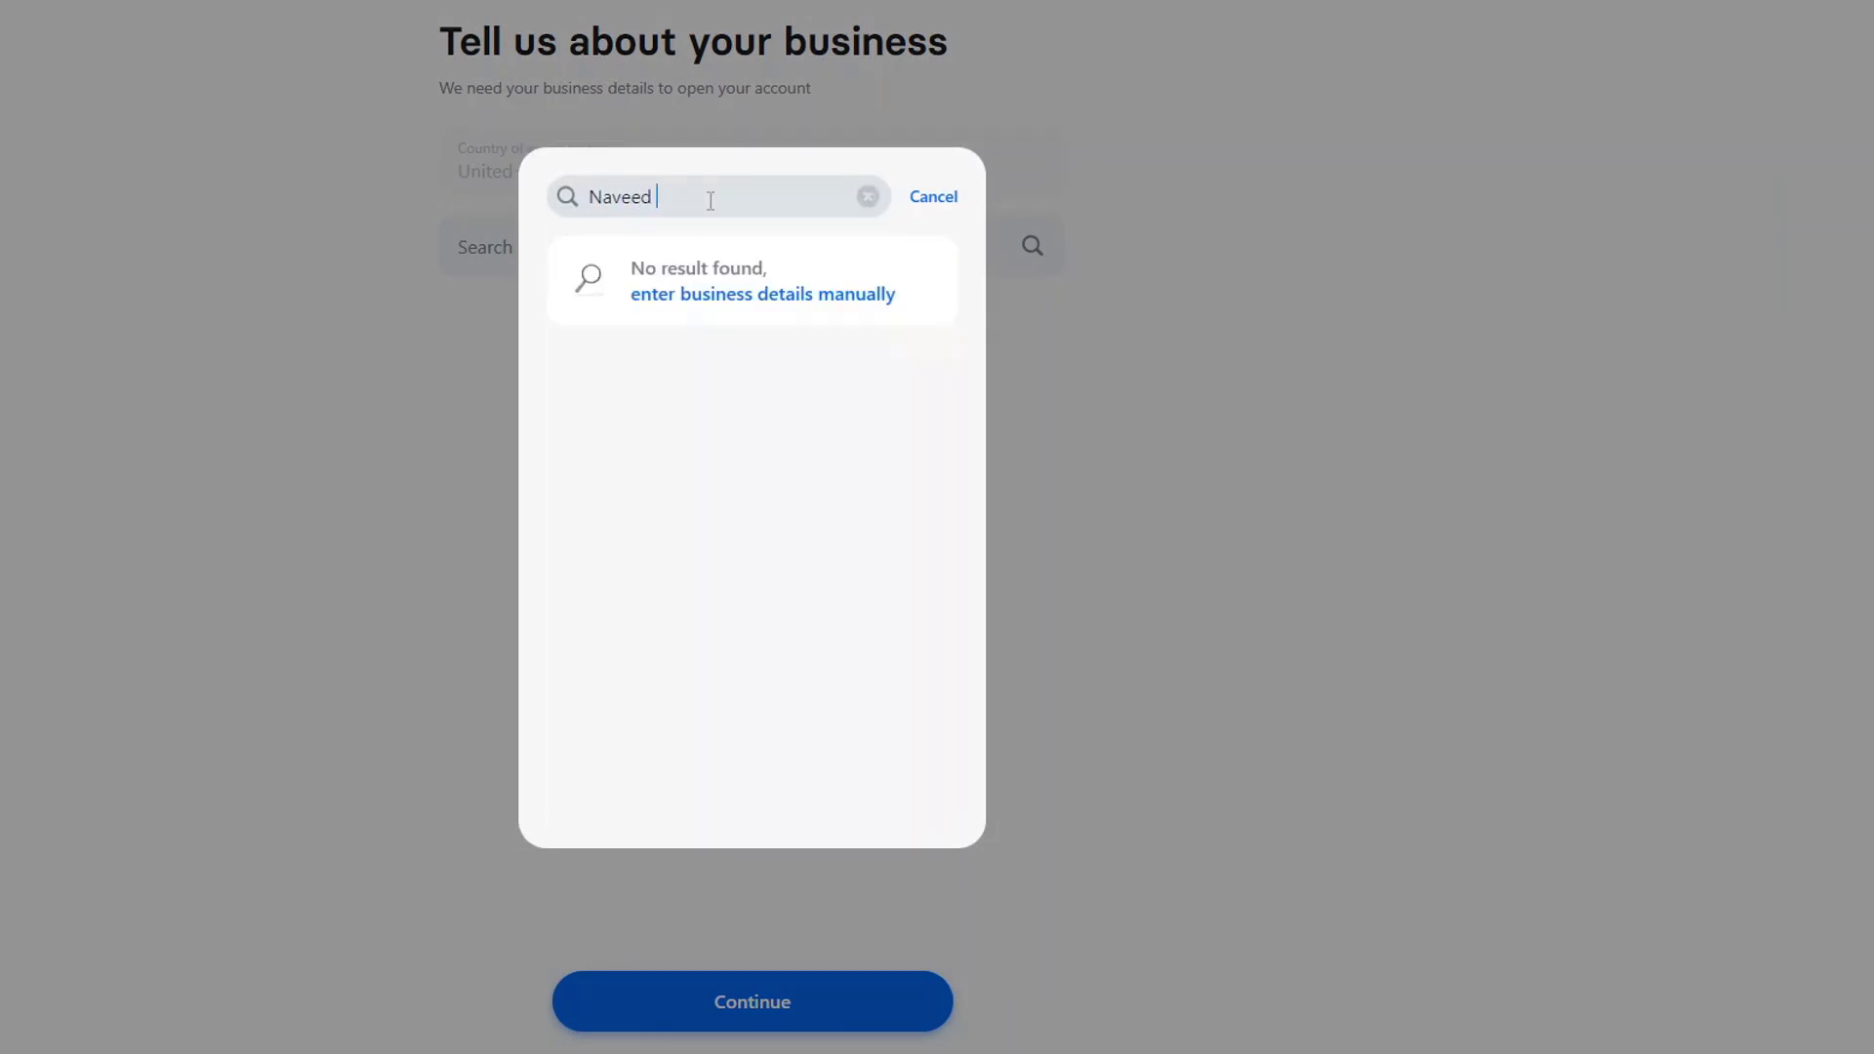
text(Hassan Ltd)
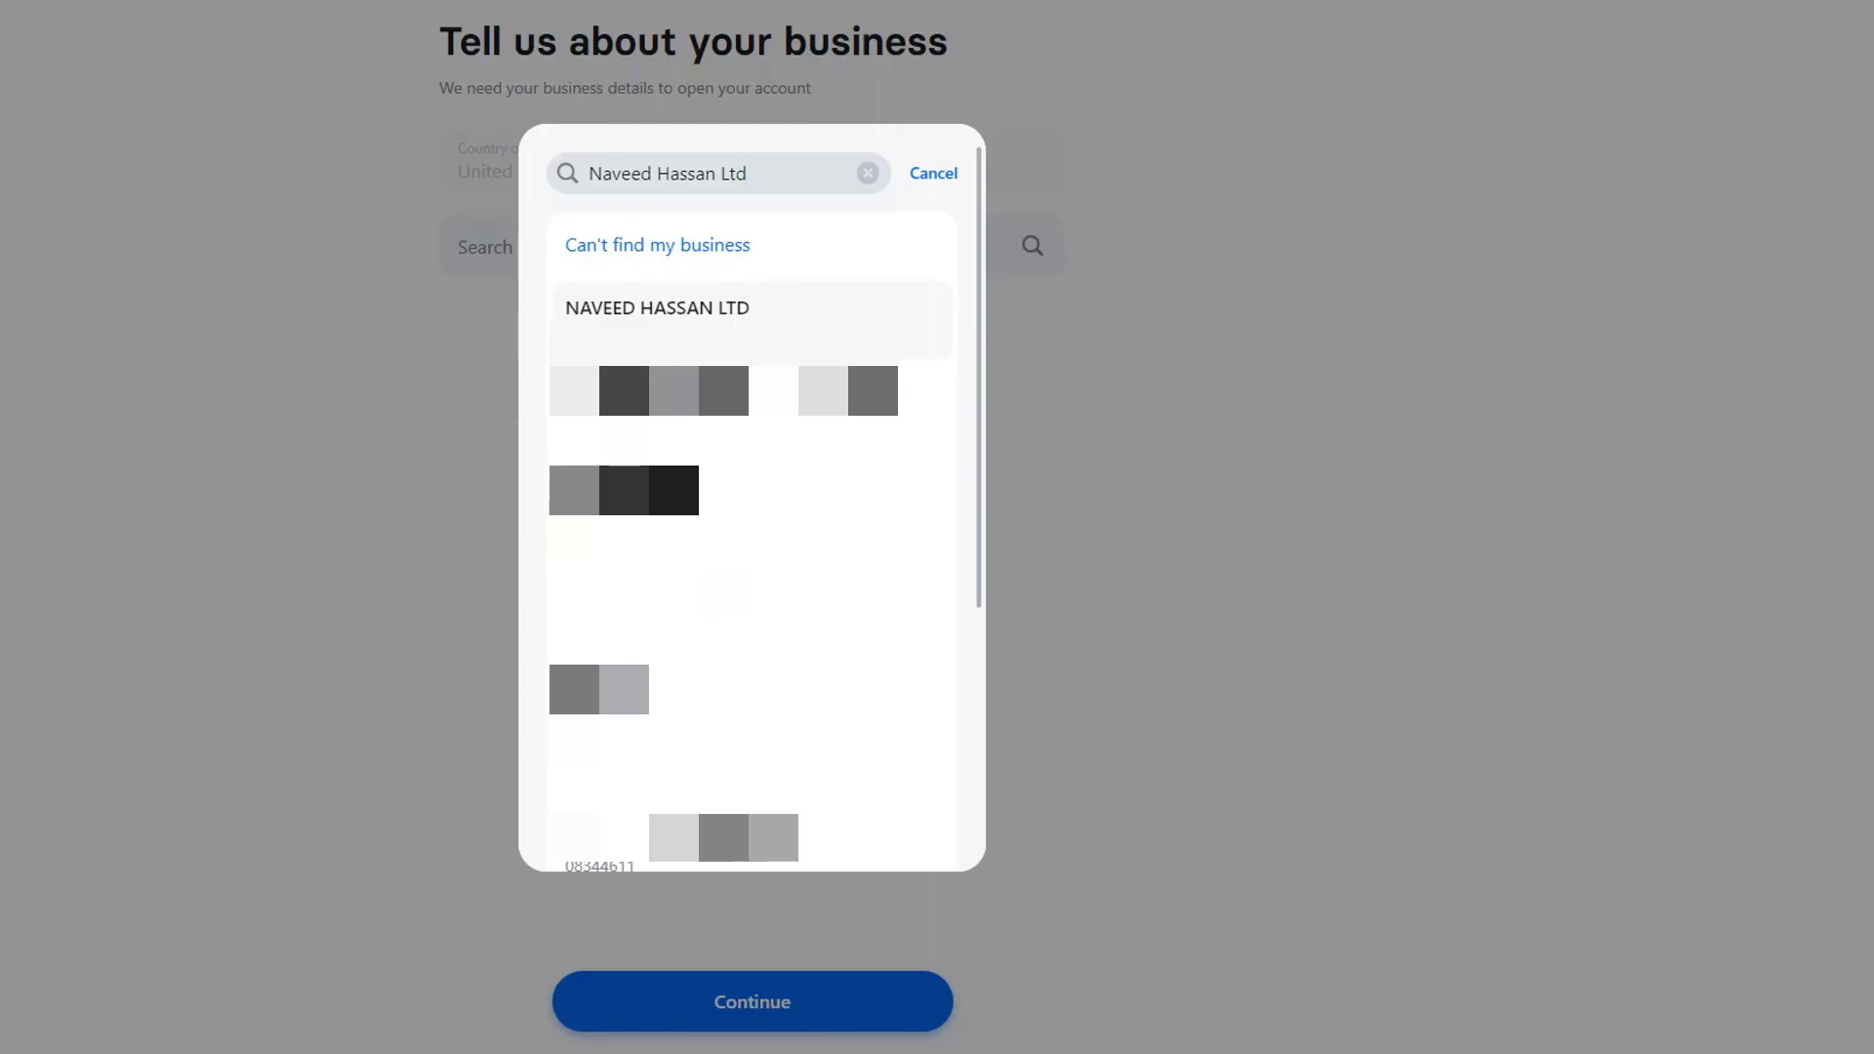
click(717, 324)
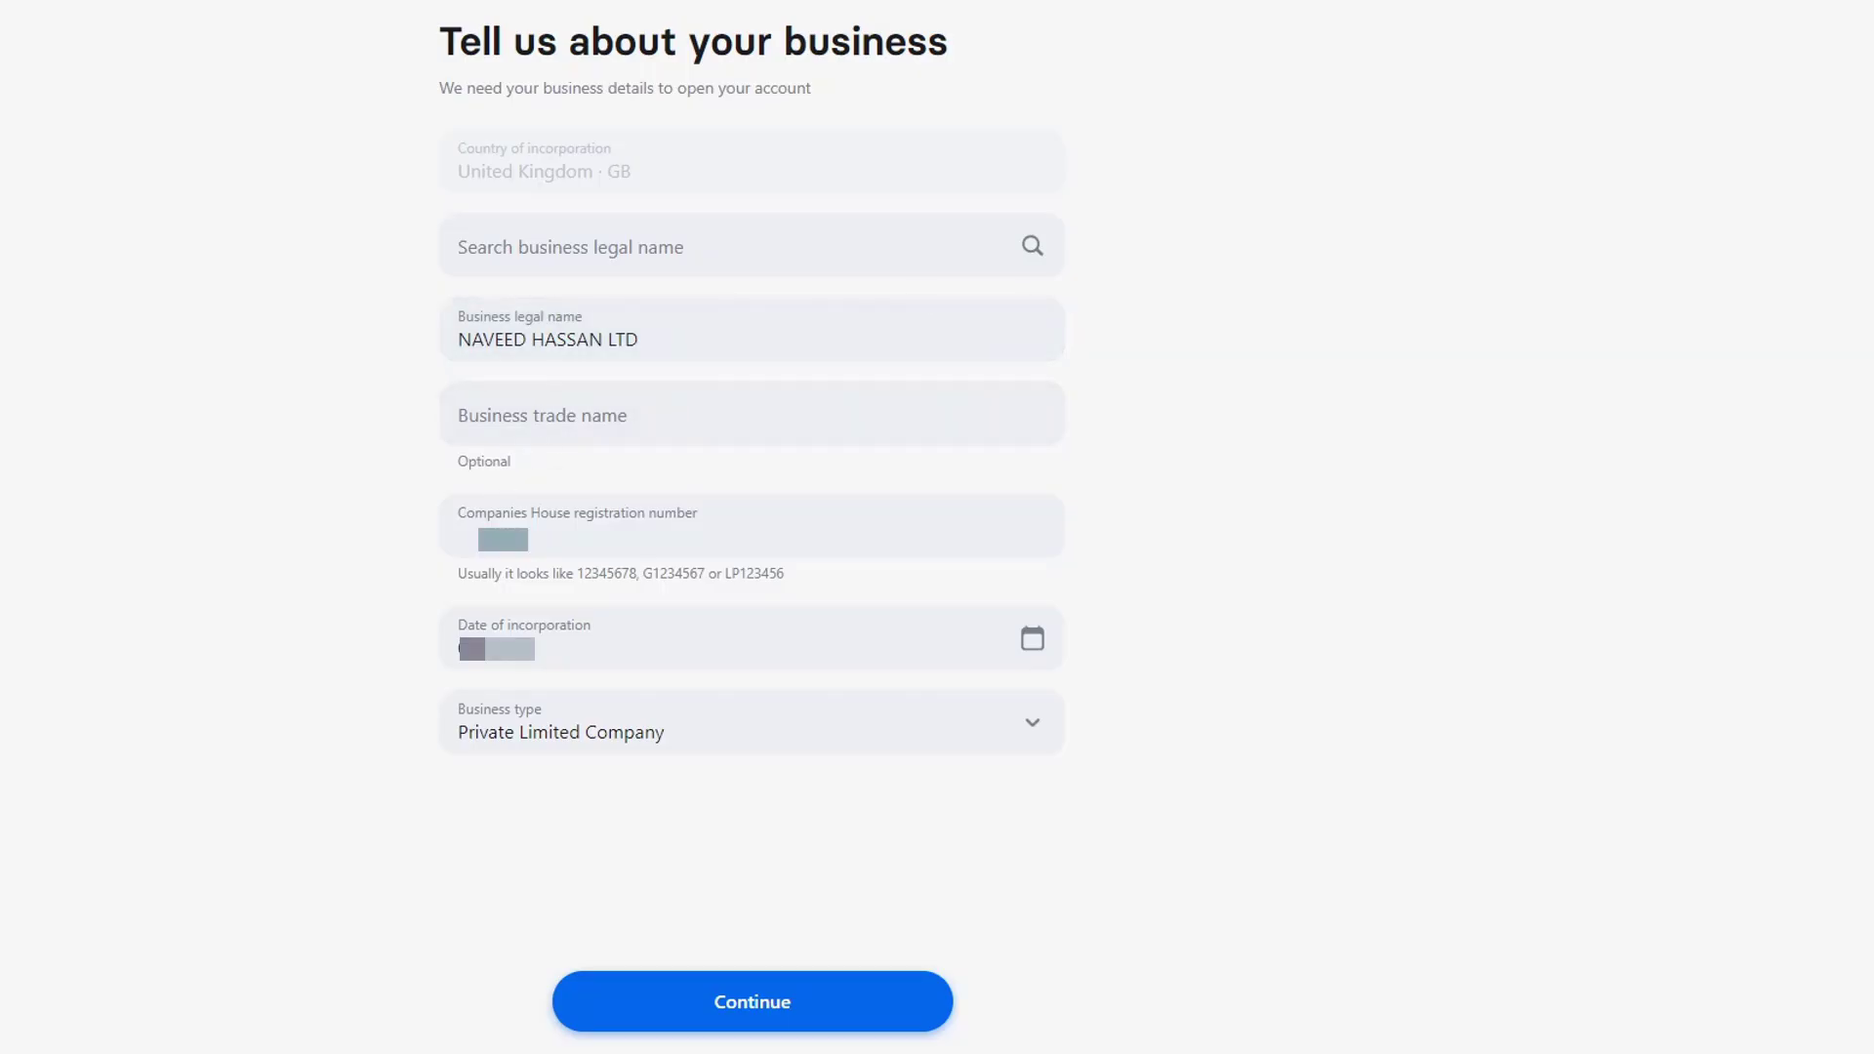
click(902, 1011)
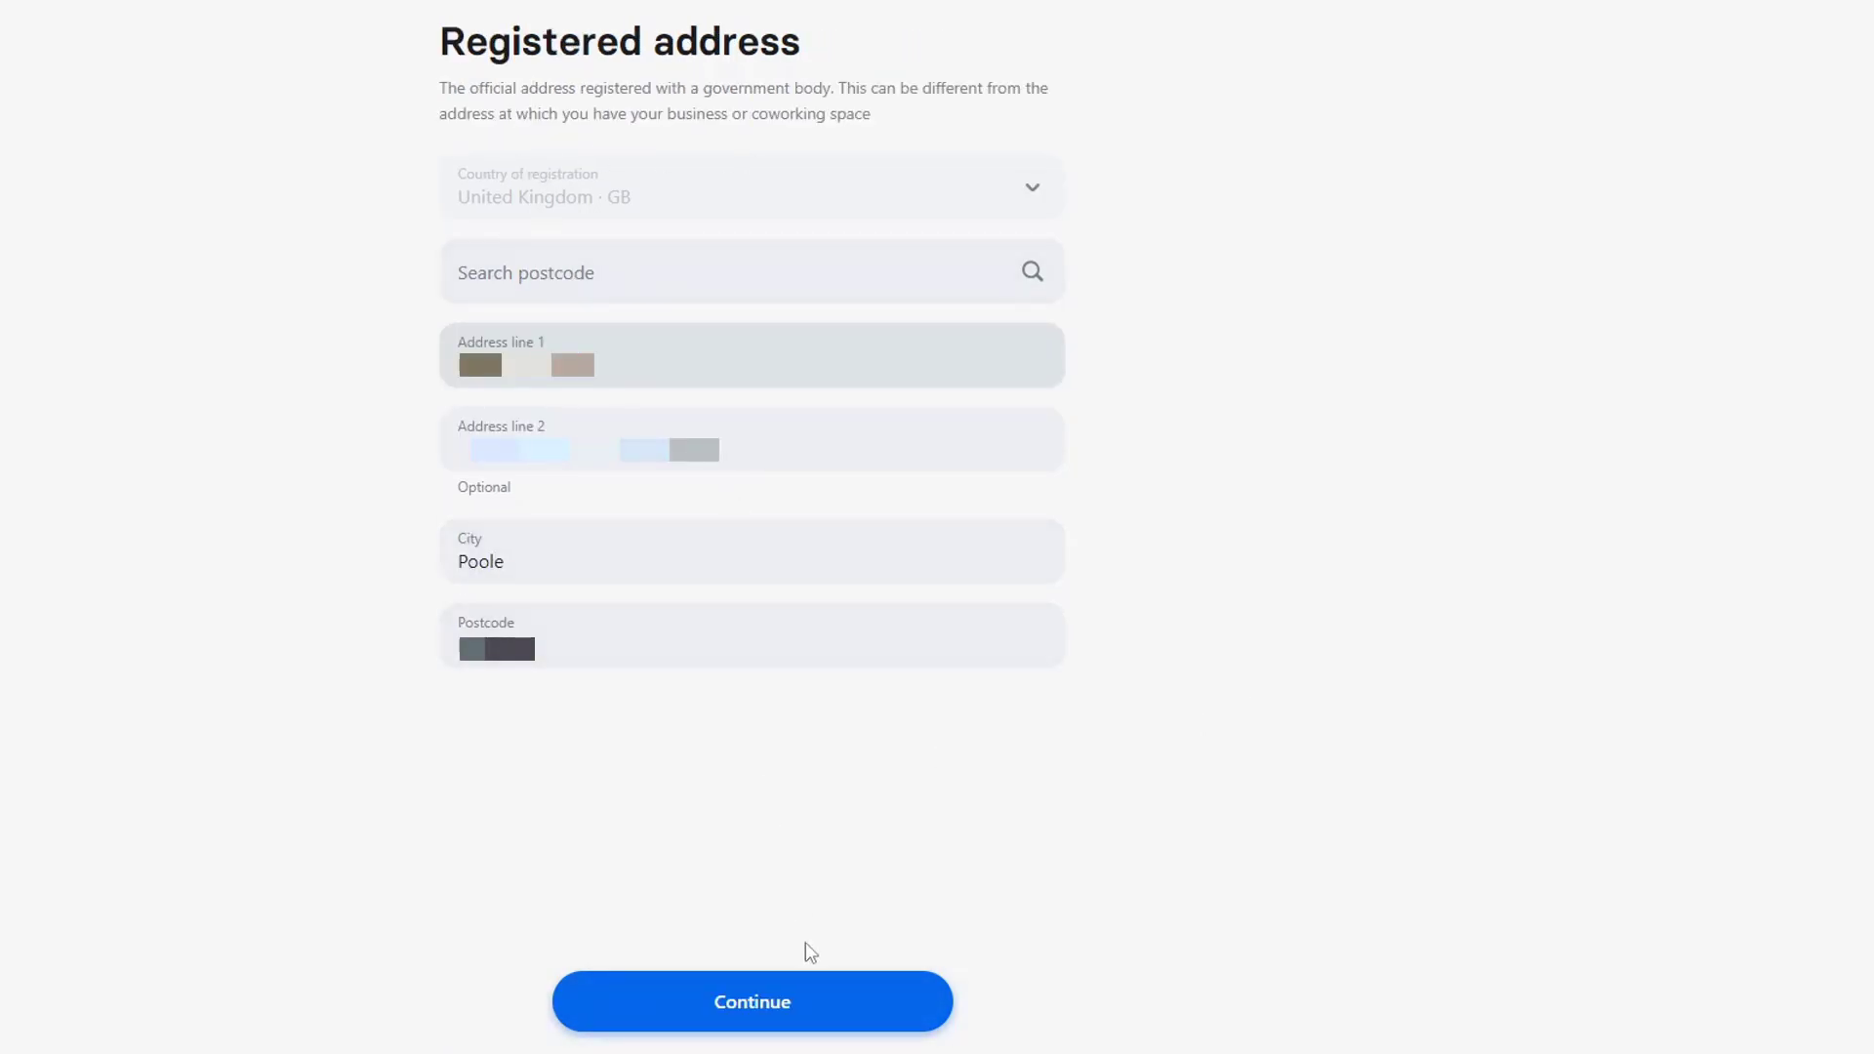
click(847, 1027)
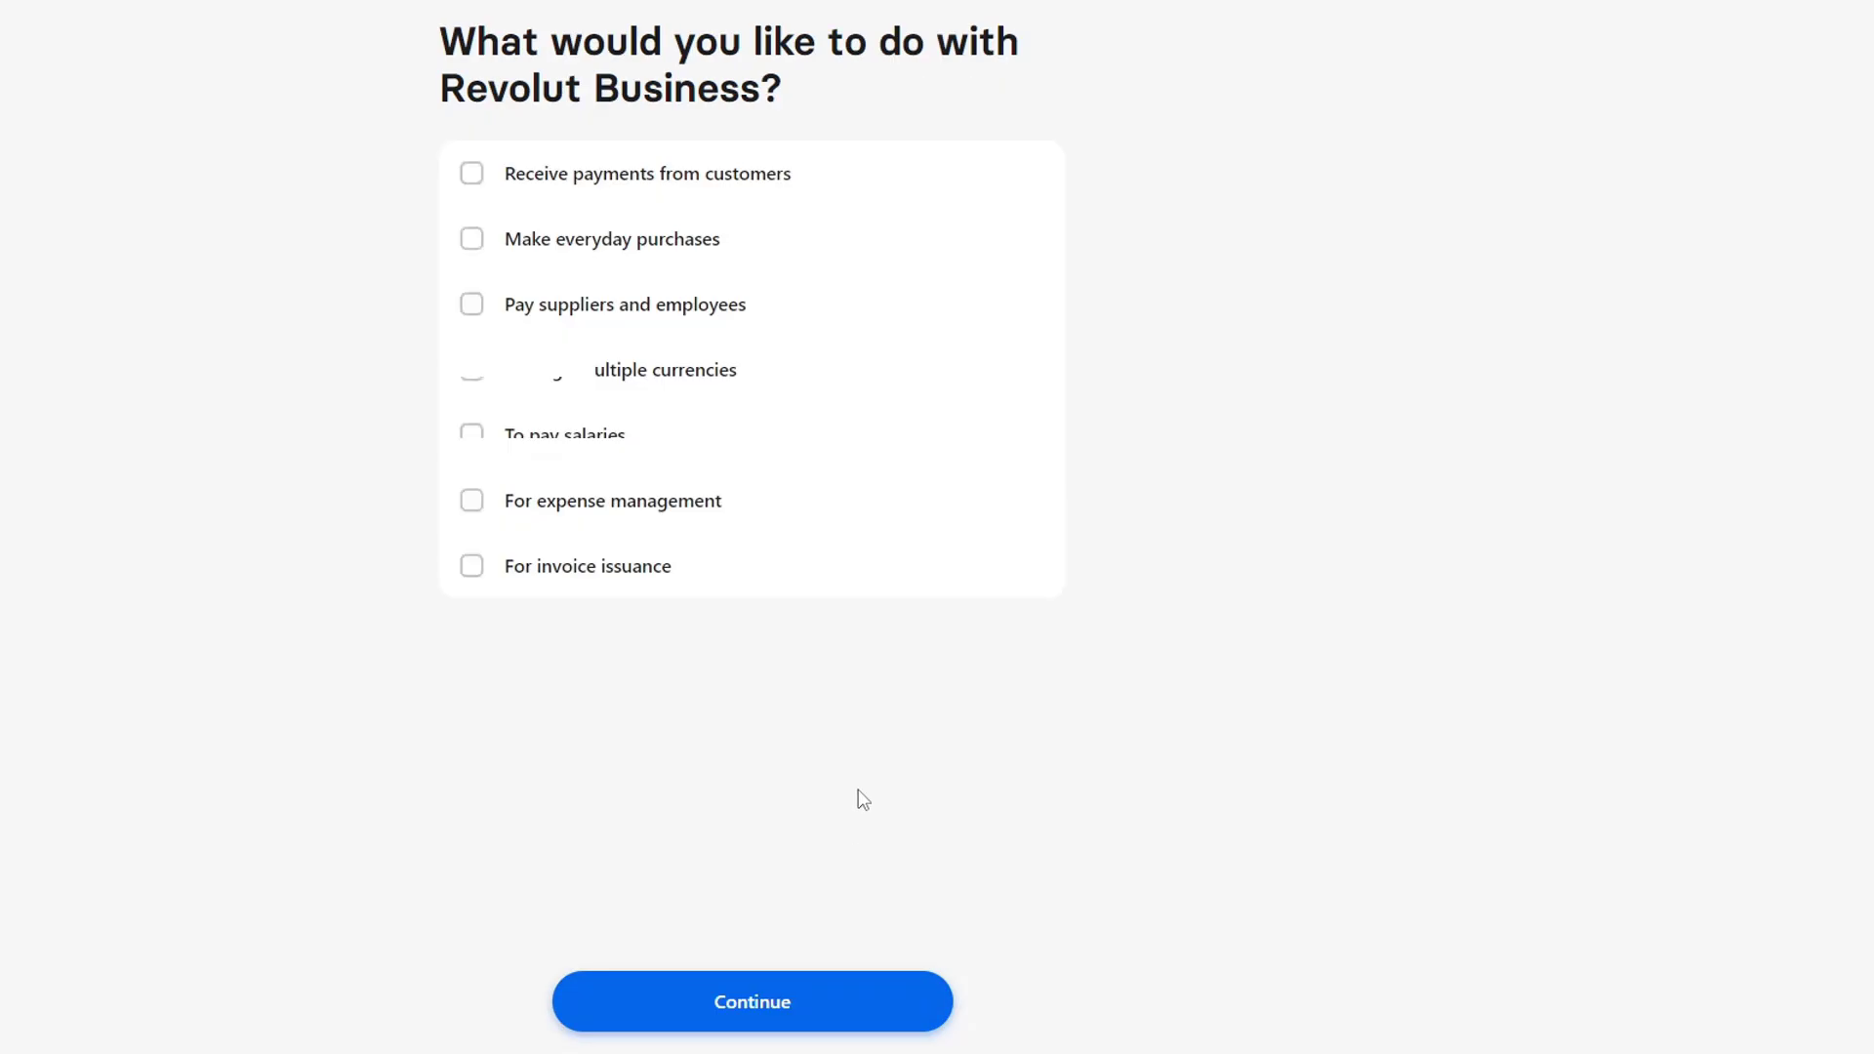
Choose customer payments, everyday purchases and paying suppliers and employees, and declare being the sole director
click(649, 176)
click(657, 259)
click(664, 319)
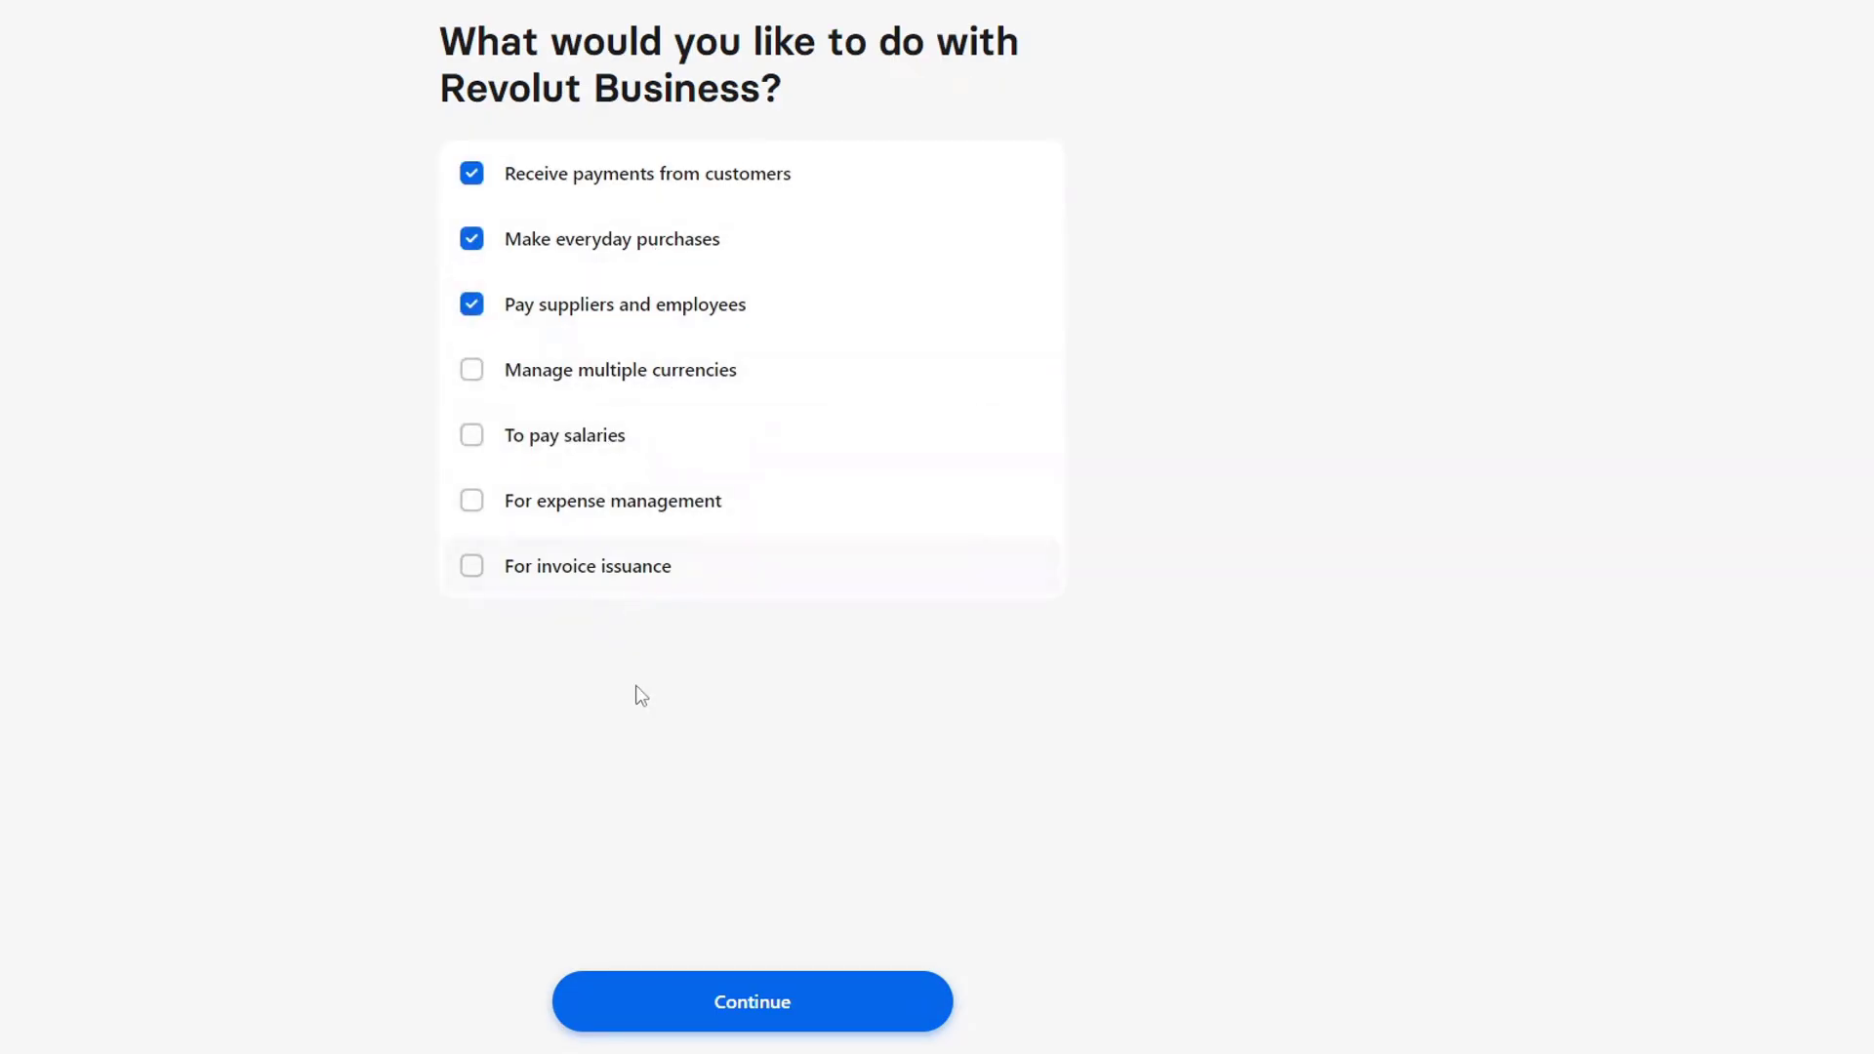
click(845, 1019)
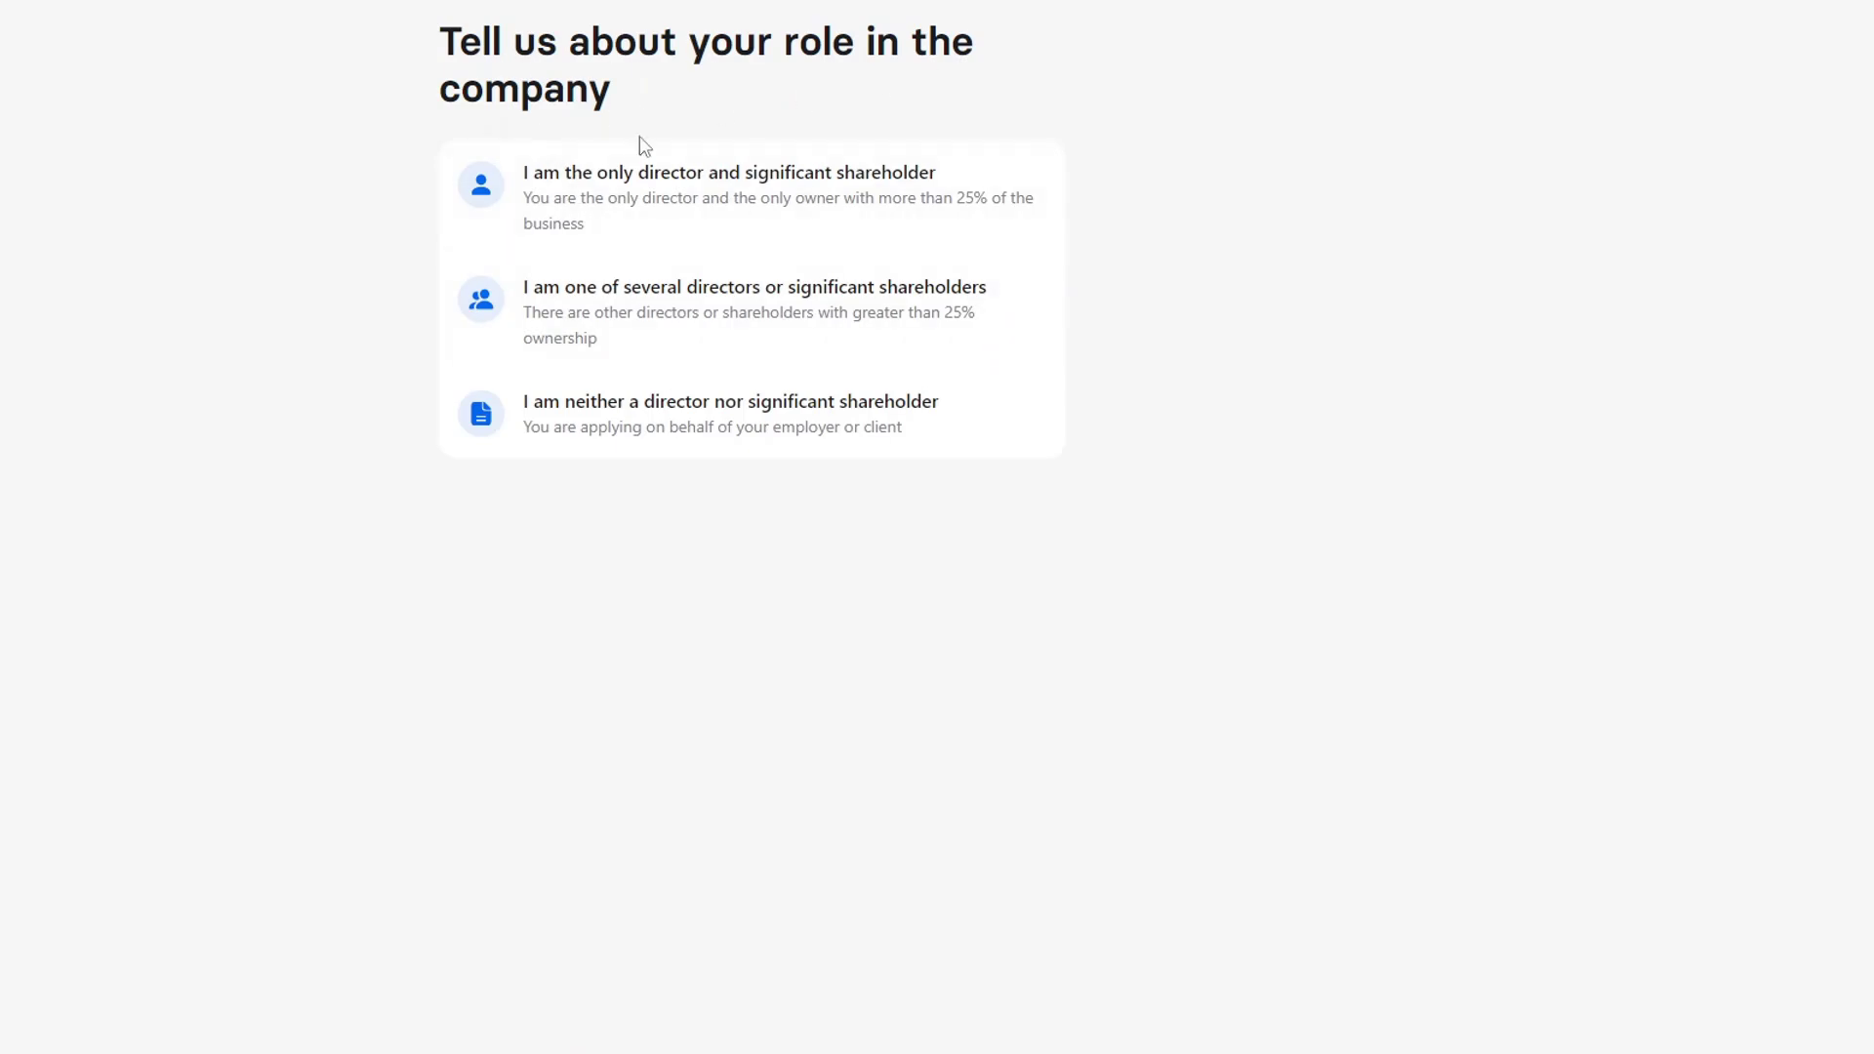
click(835, 387)
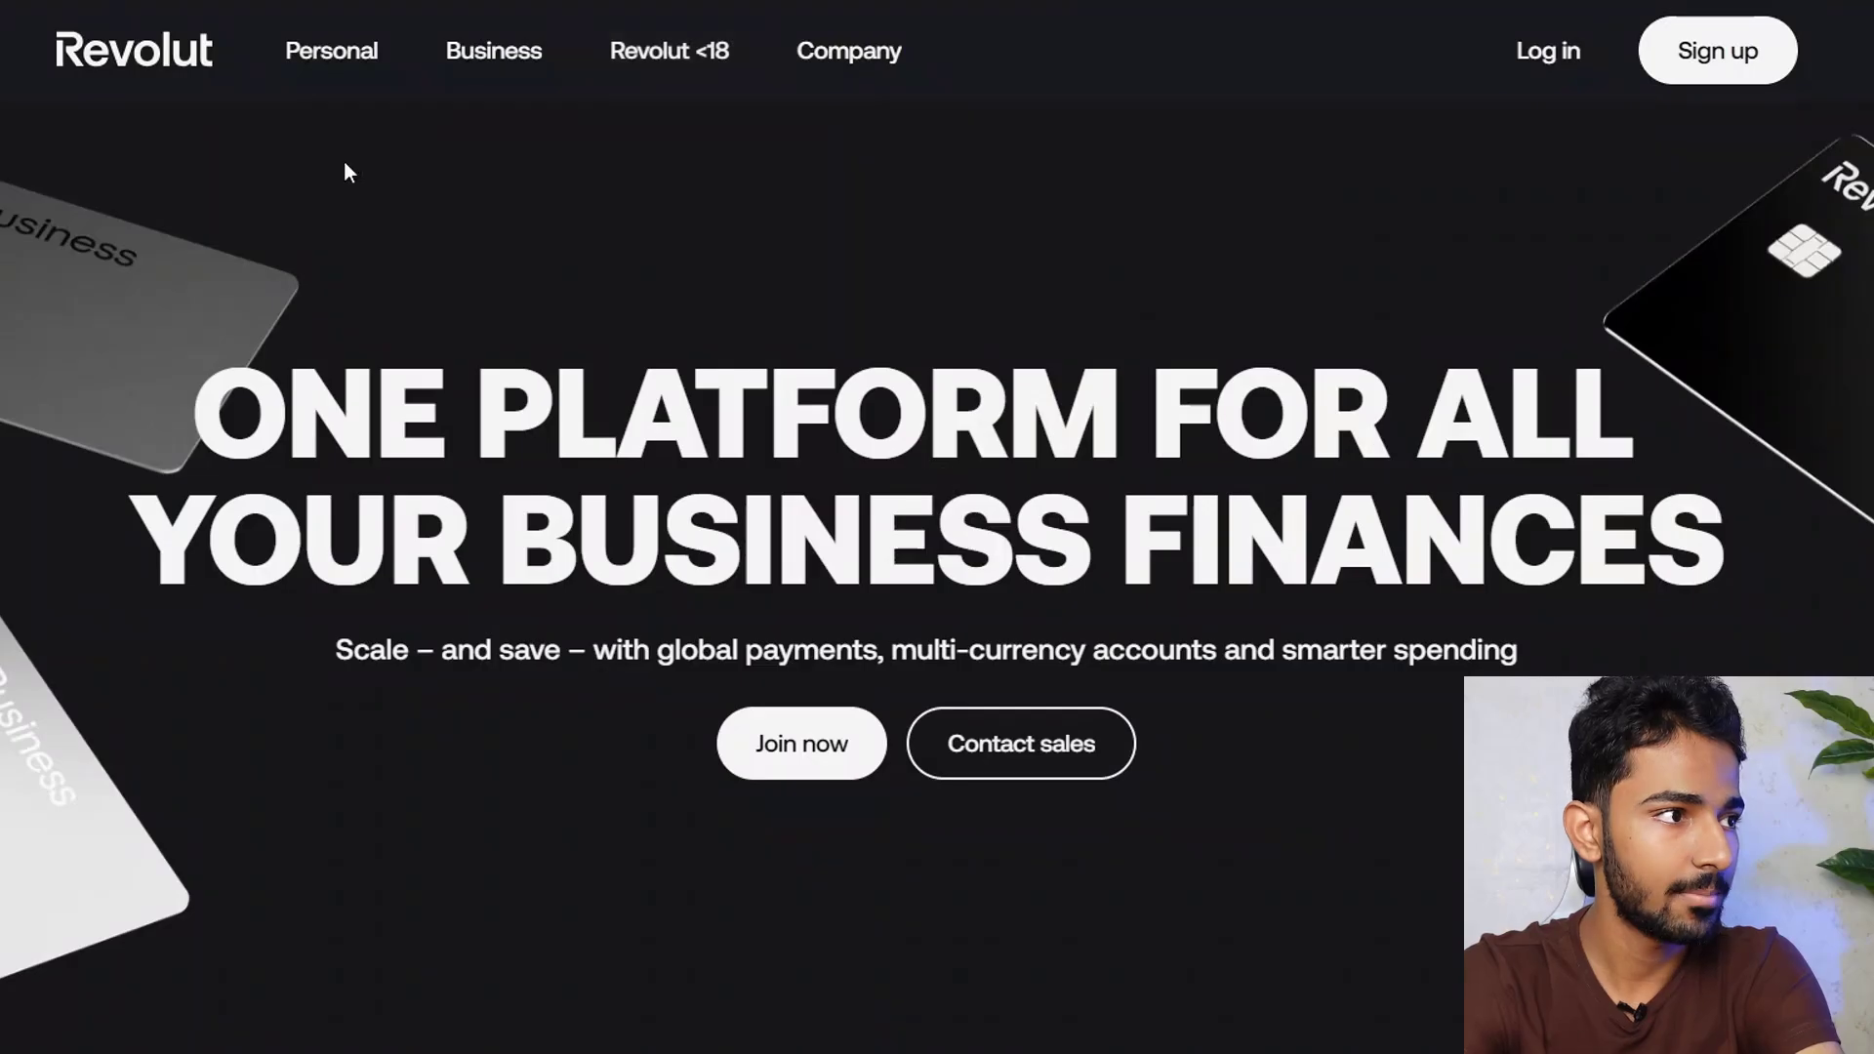
Log in to Revolut Business as the saved account with its password
mouse_move(498, 68)
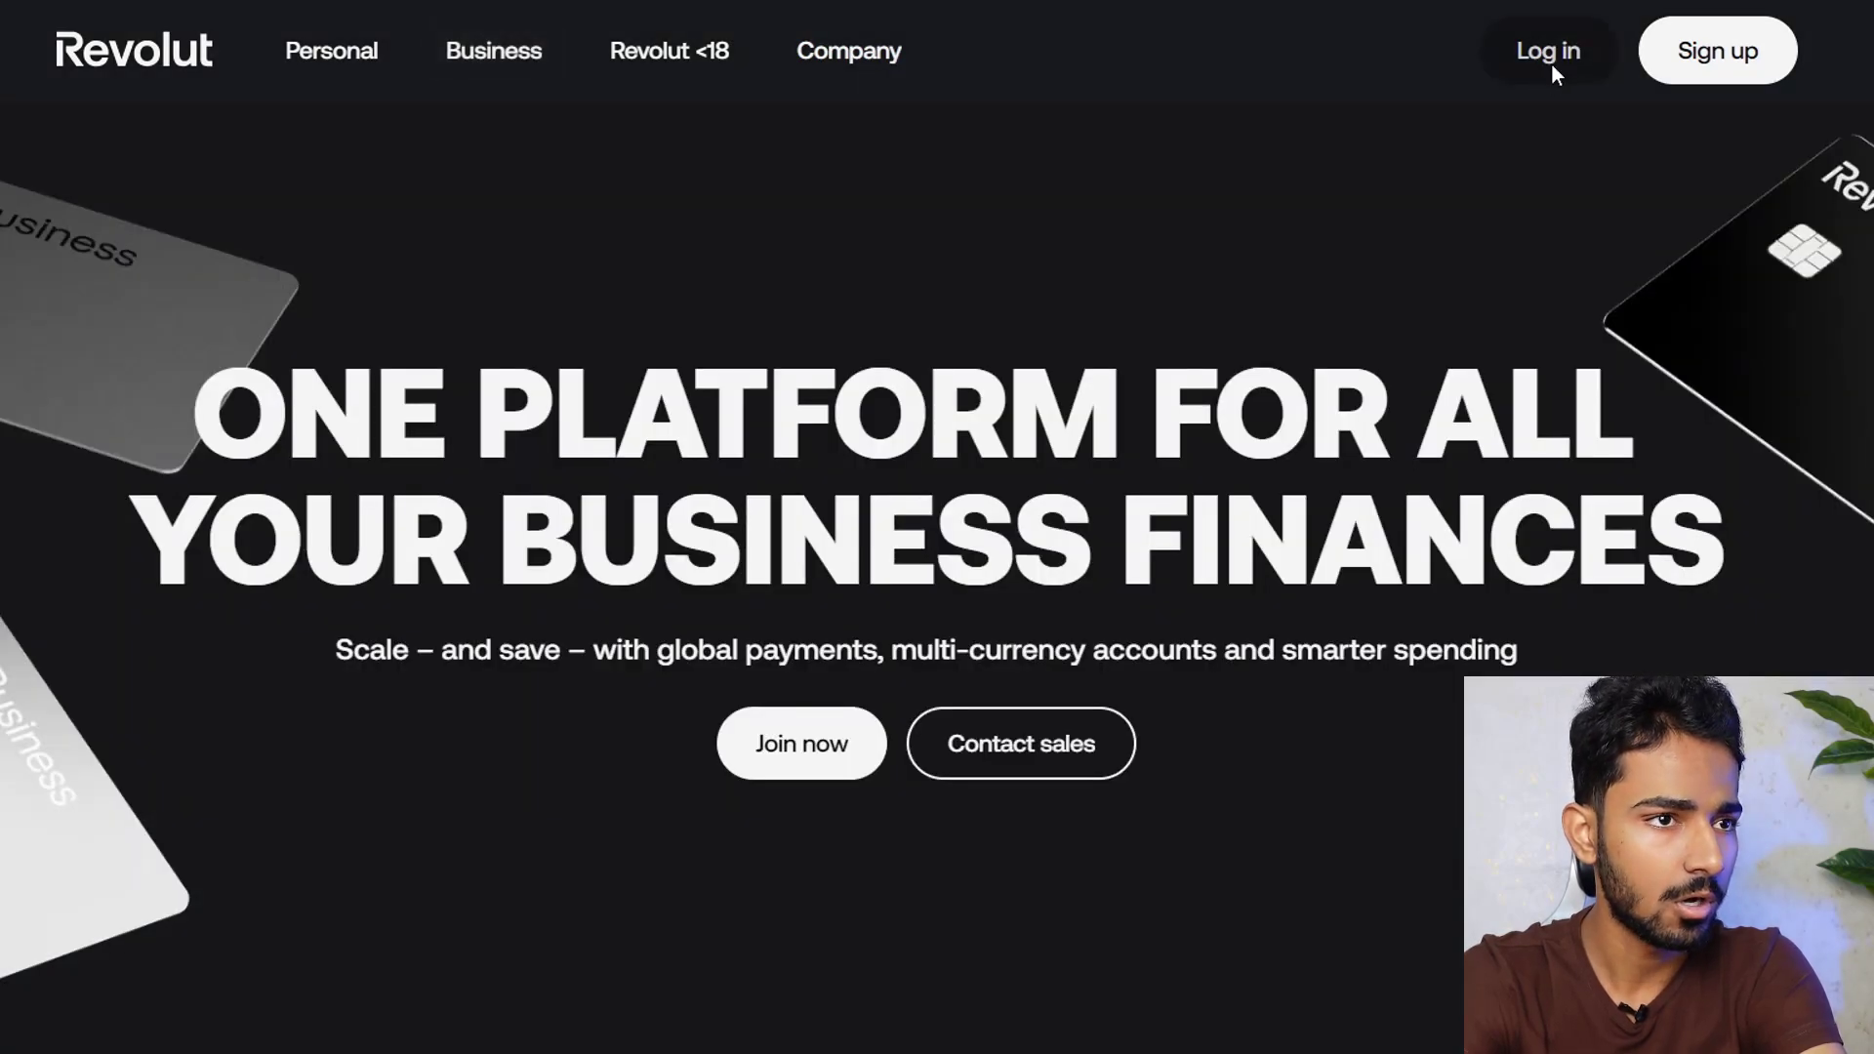
click(1552, 64)
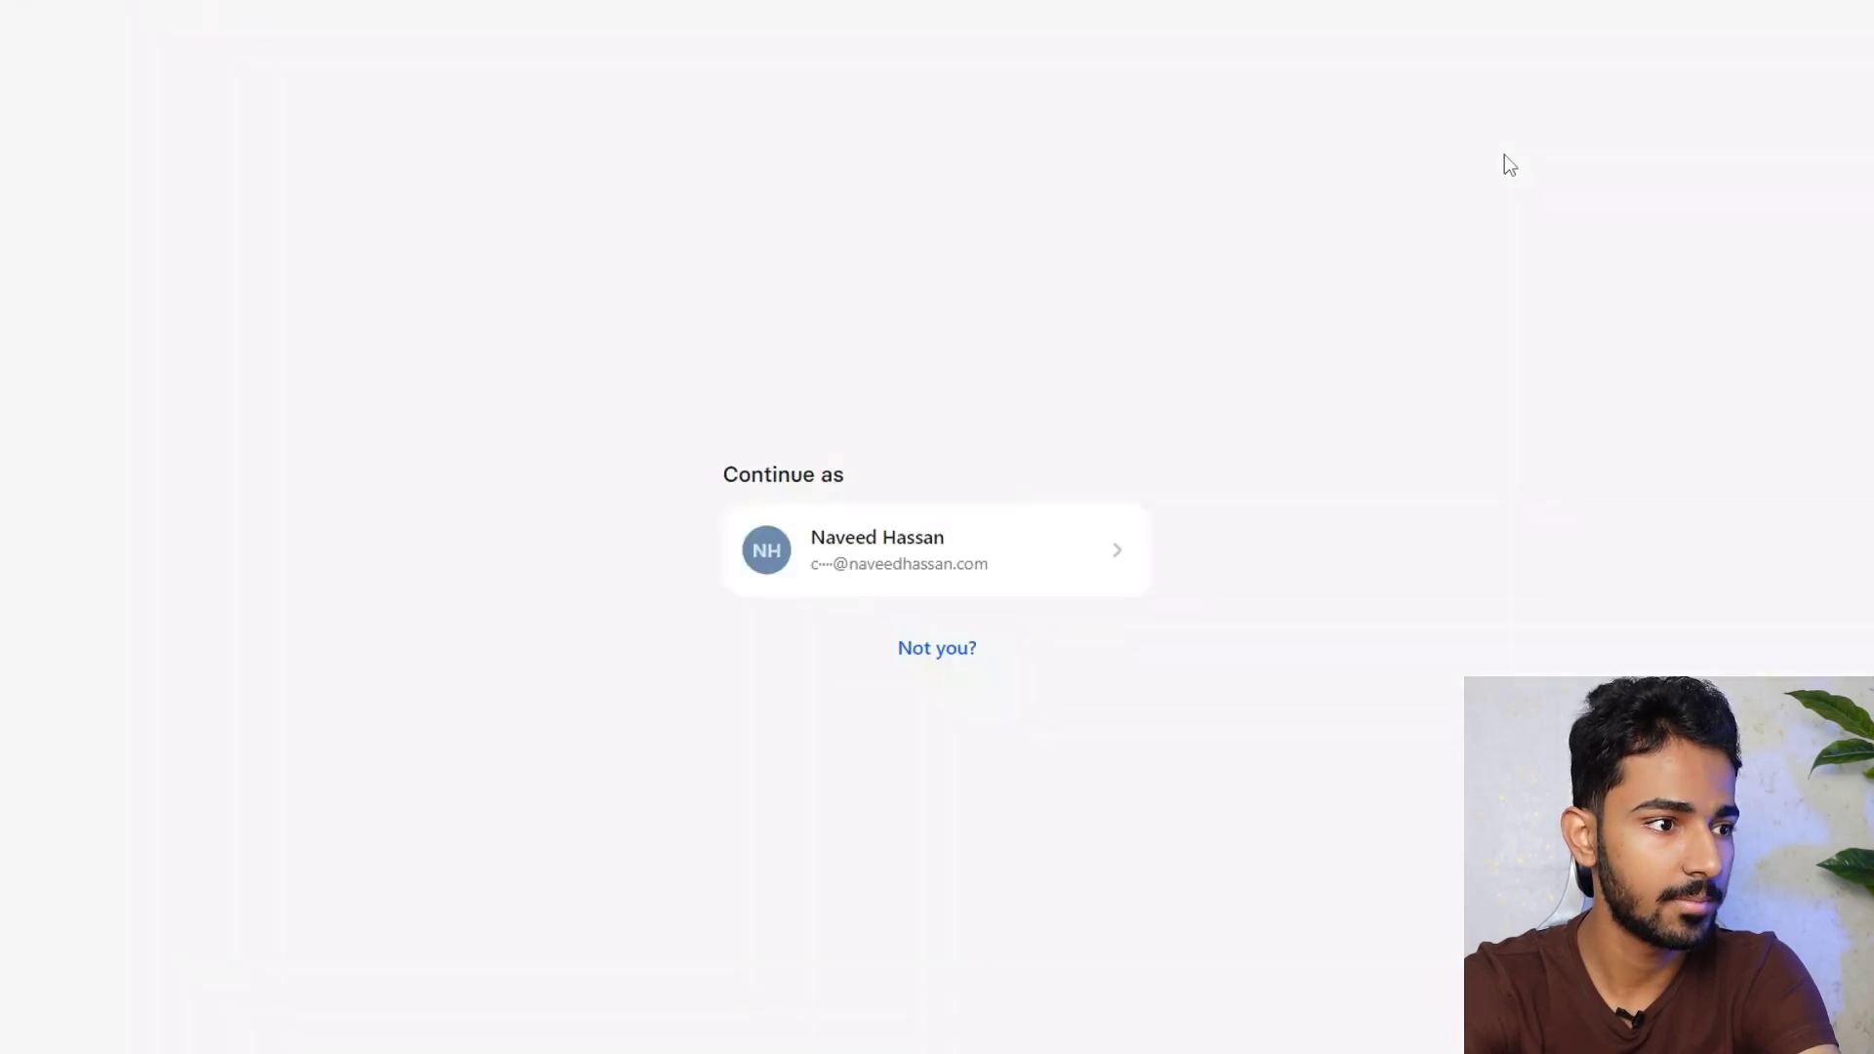
click(927, 537)
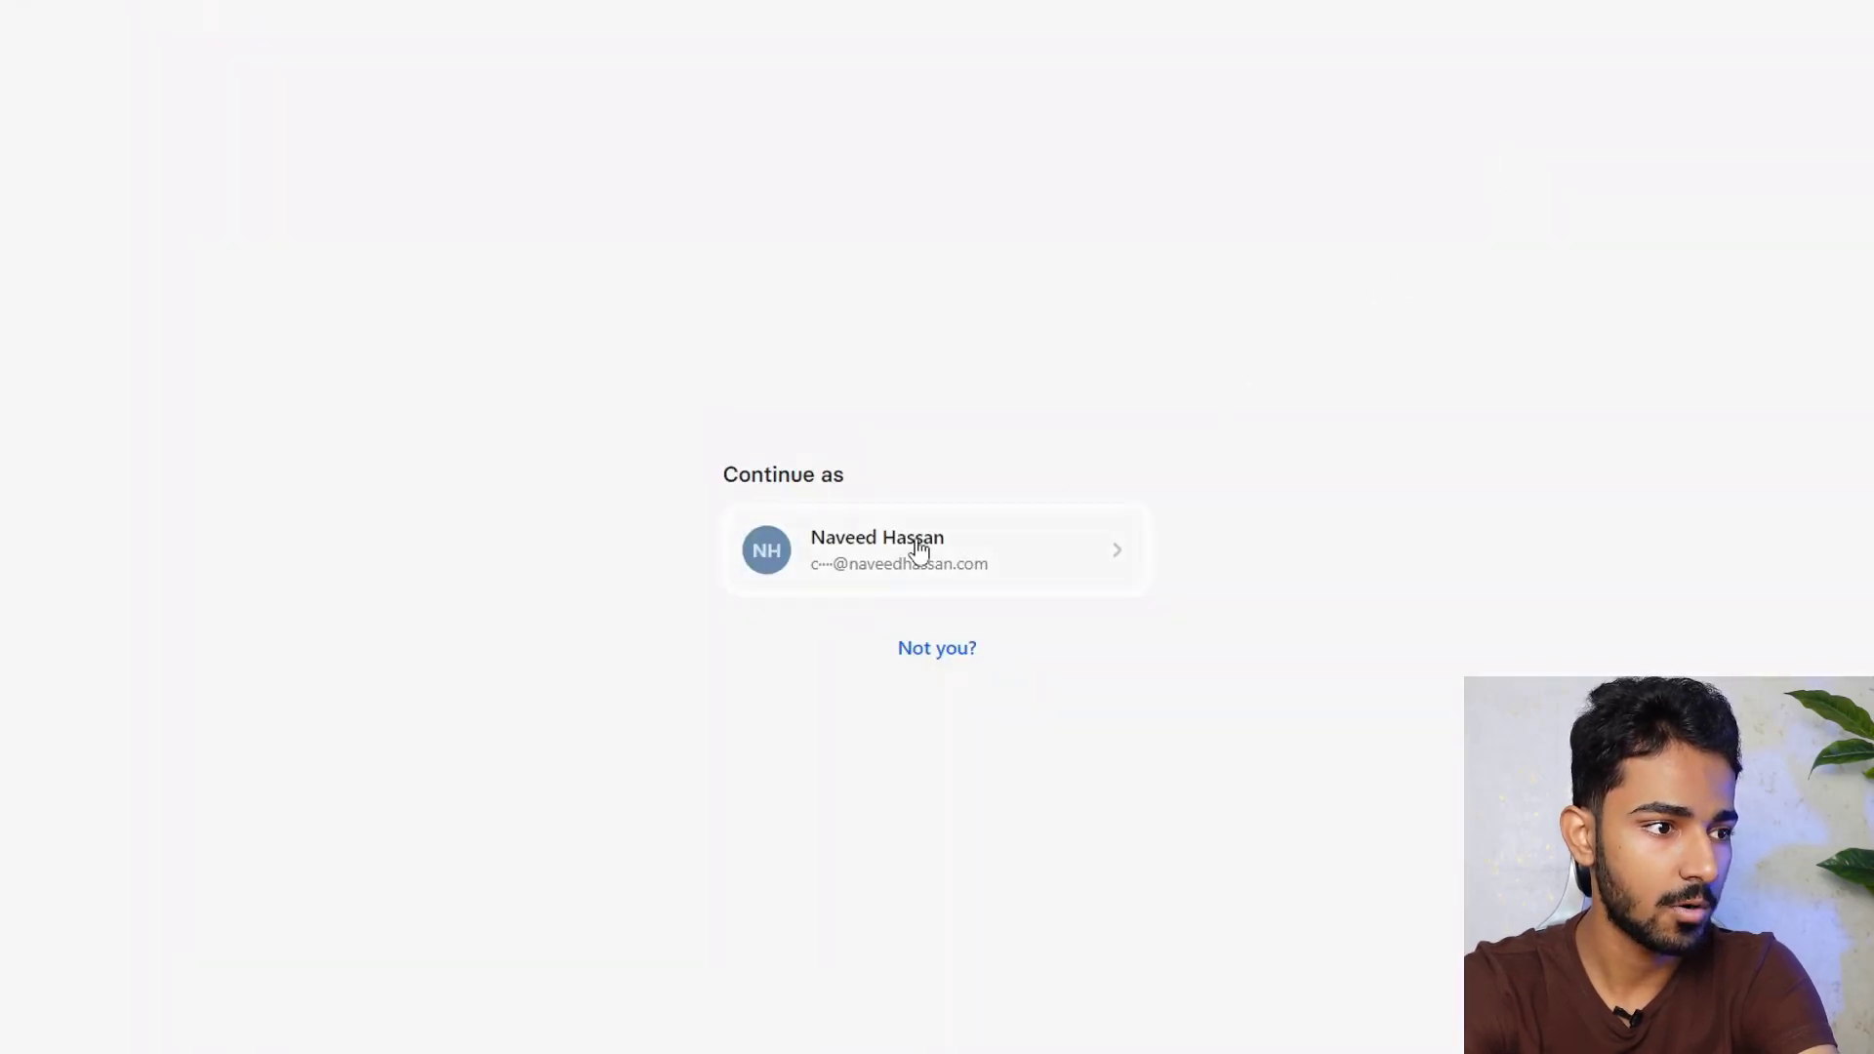
click(774, 533)
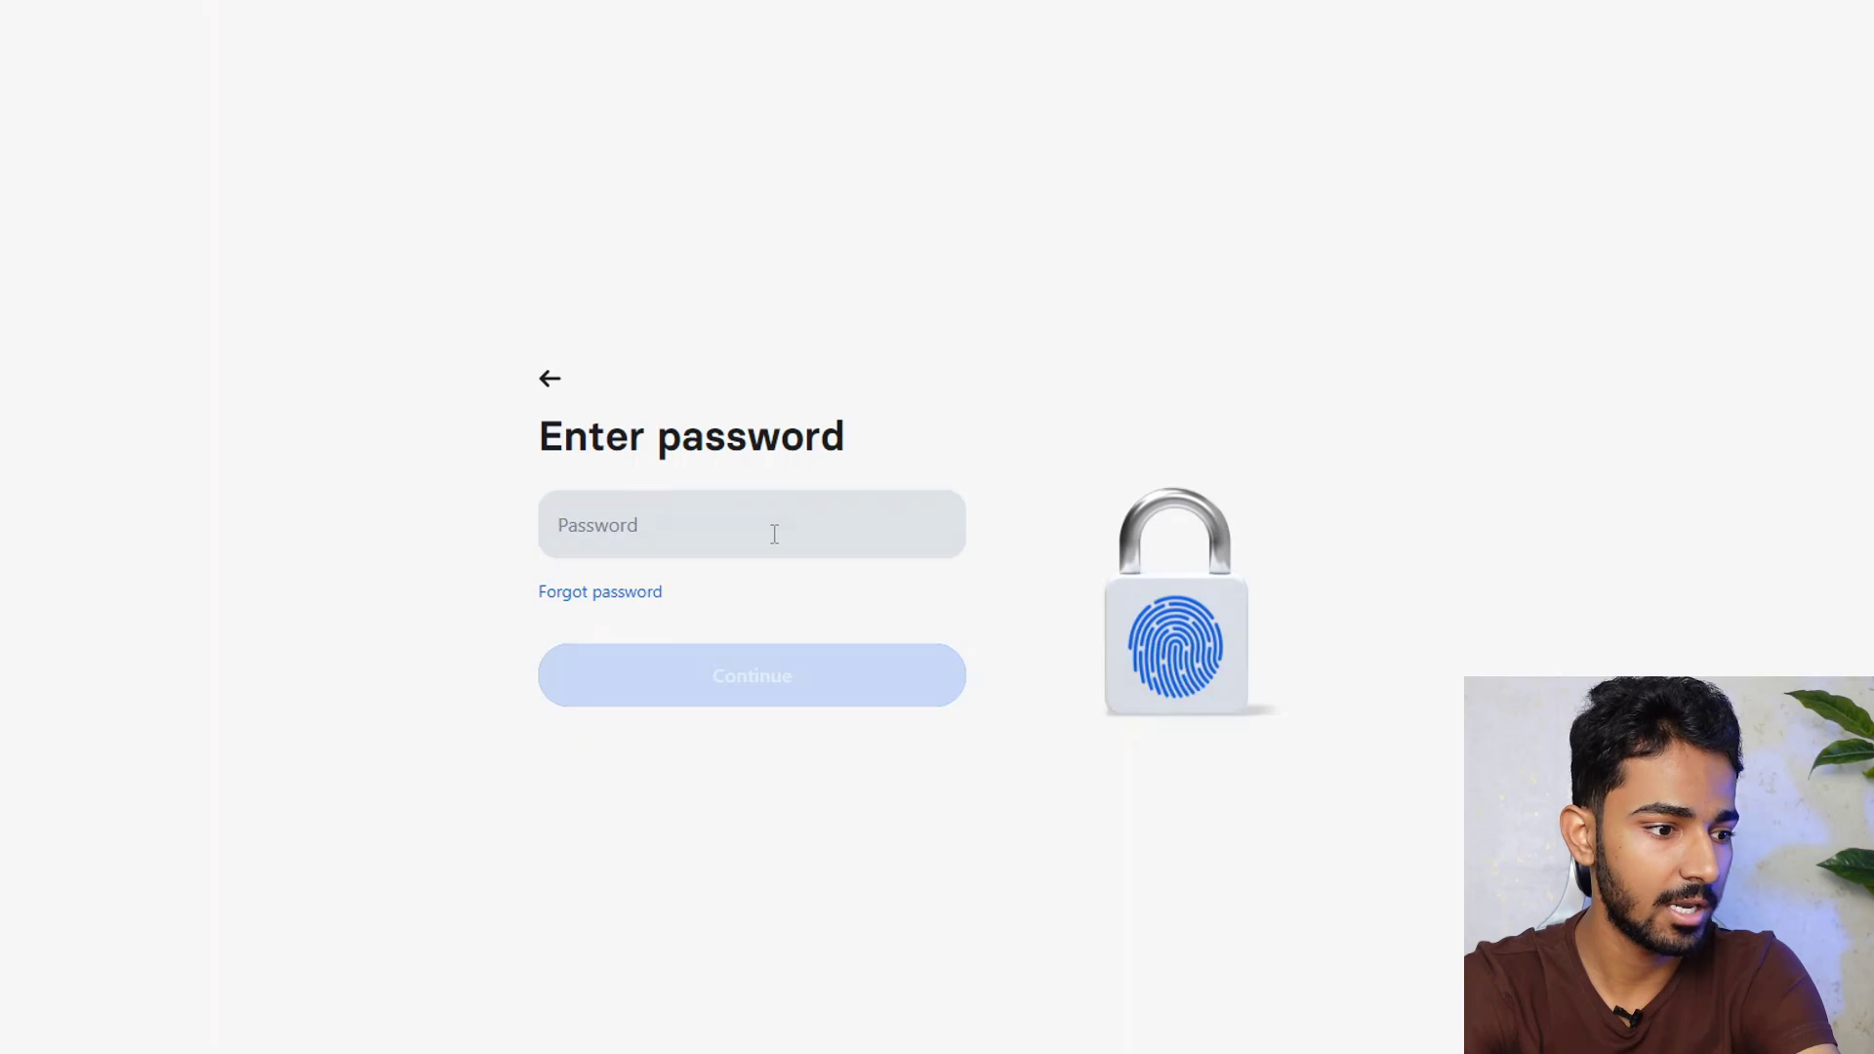
click(810, 609)
click(790, 690)
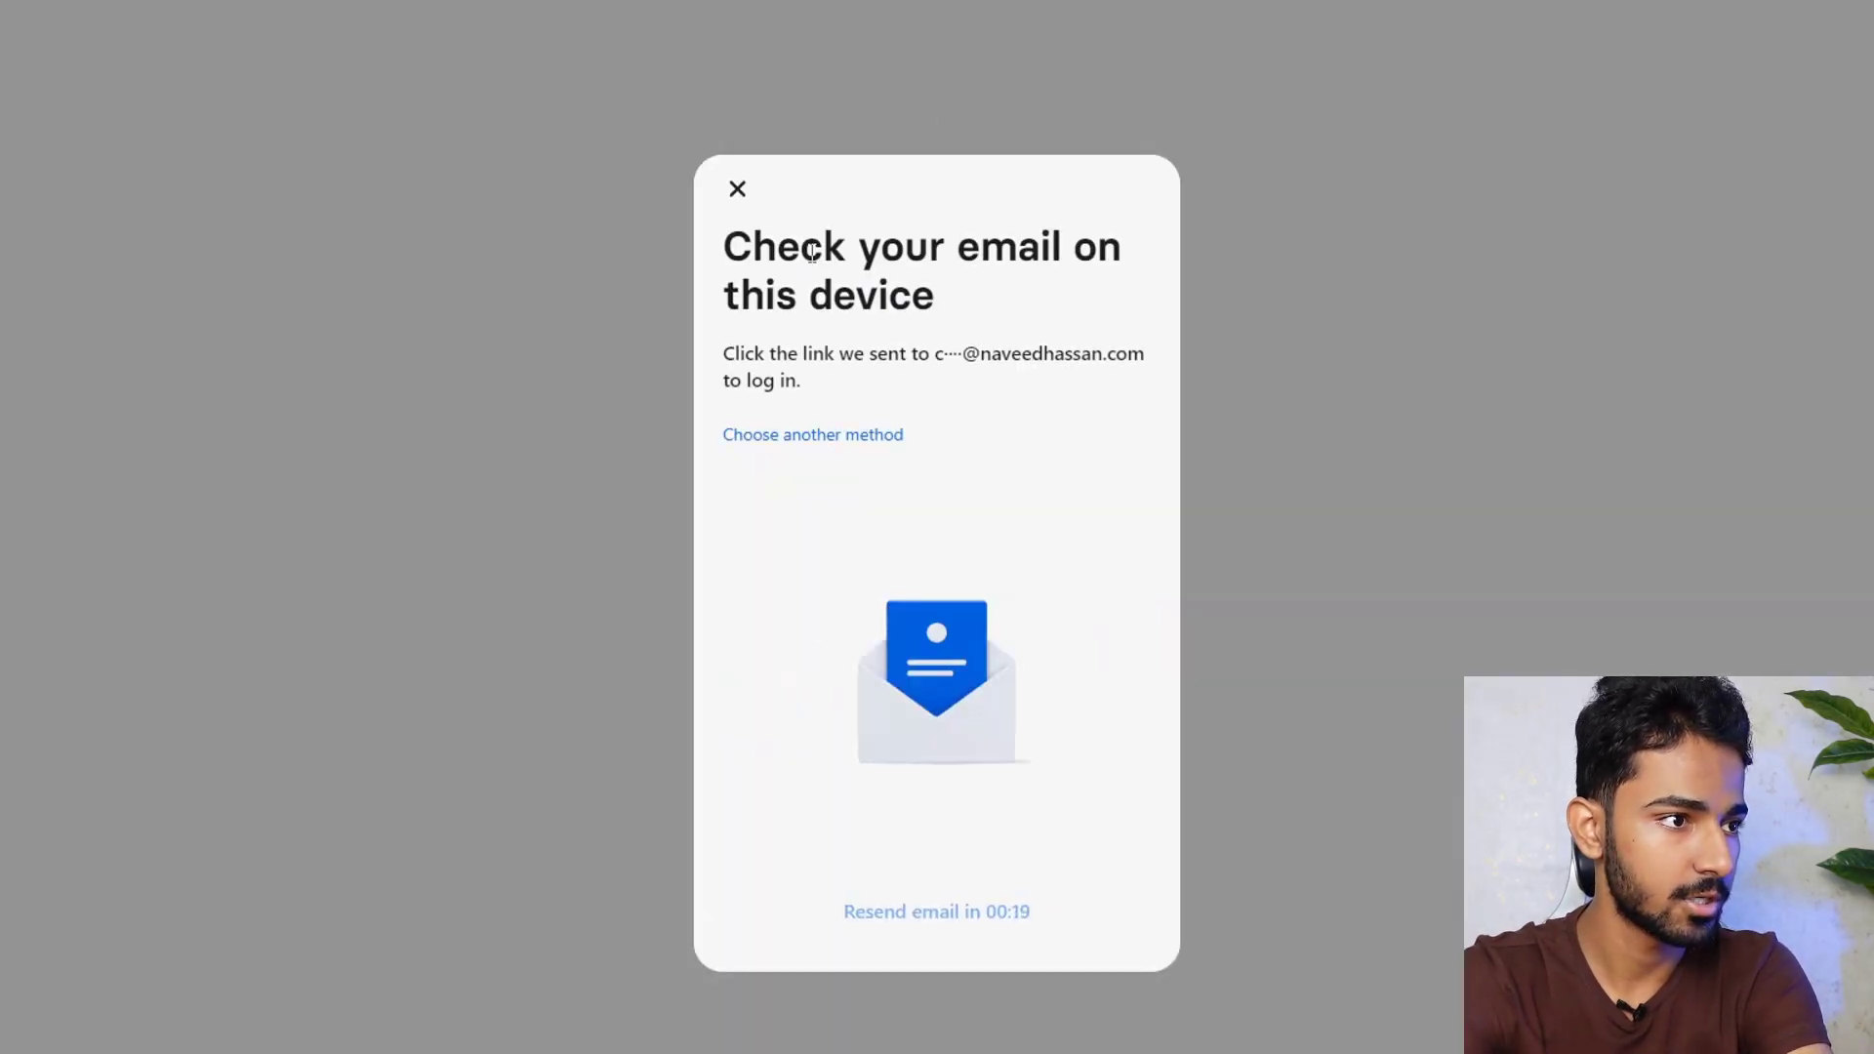
Copy the 'This was me' login confirmation link from the email and load it in the Revolut tab
drag(777, 249, 1033, 300)
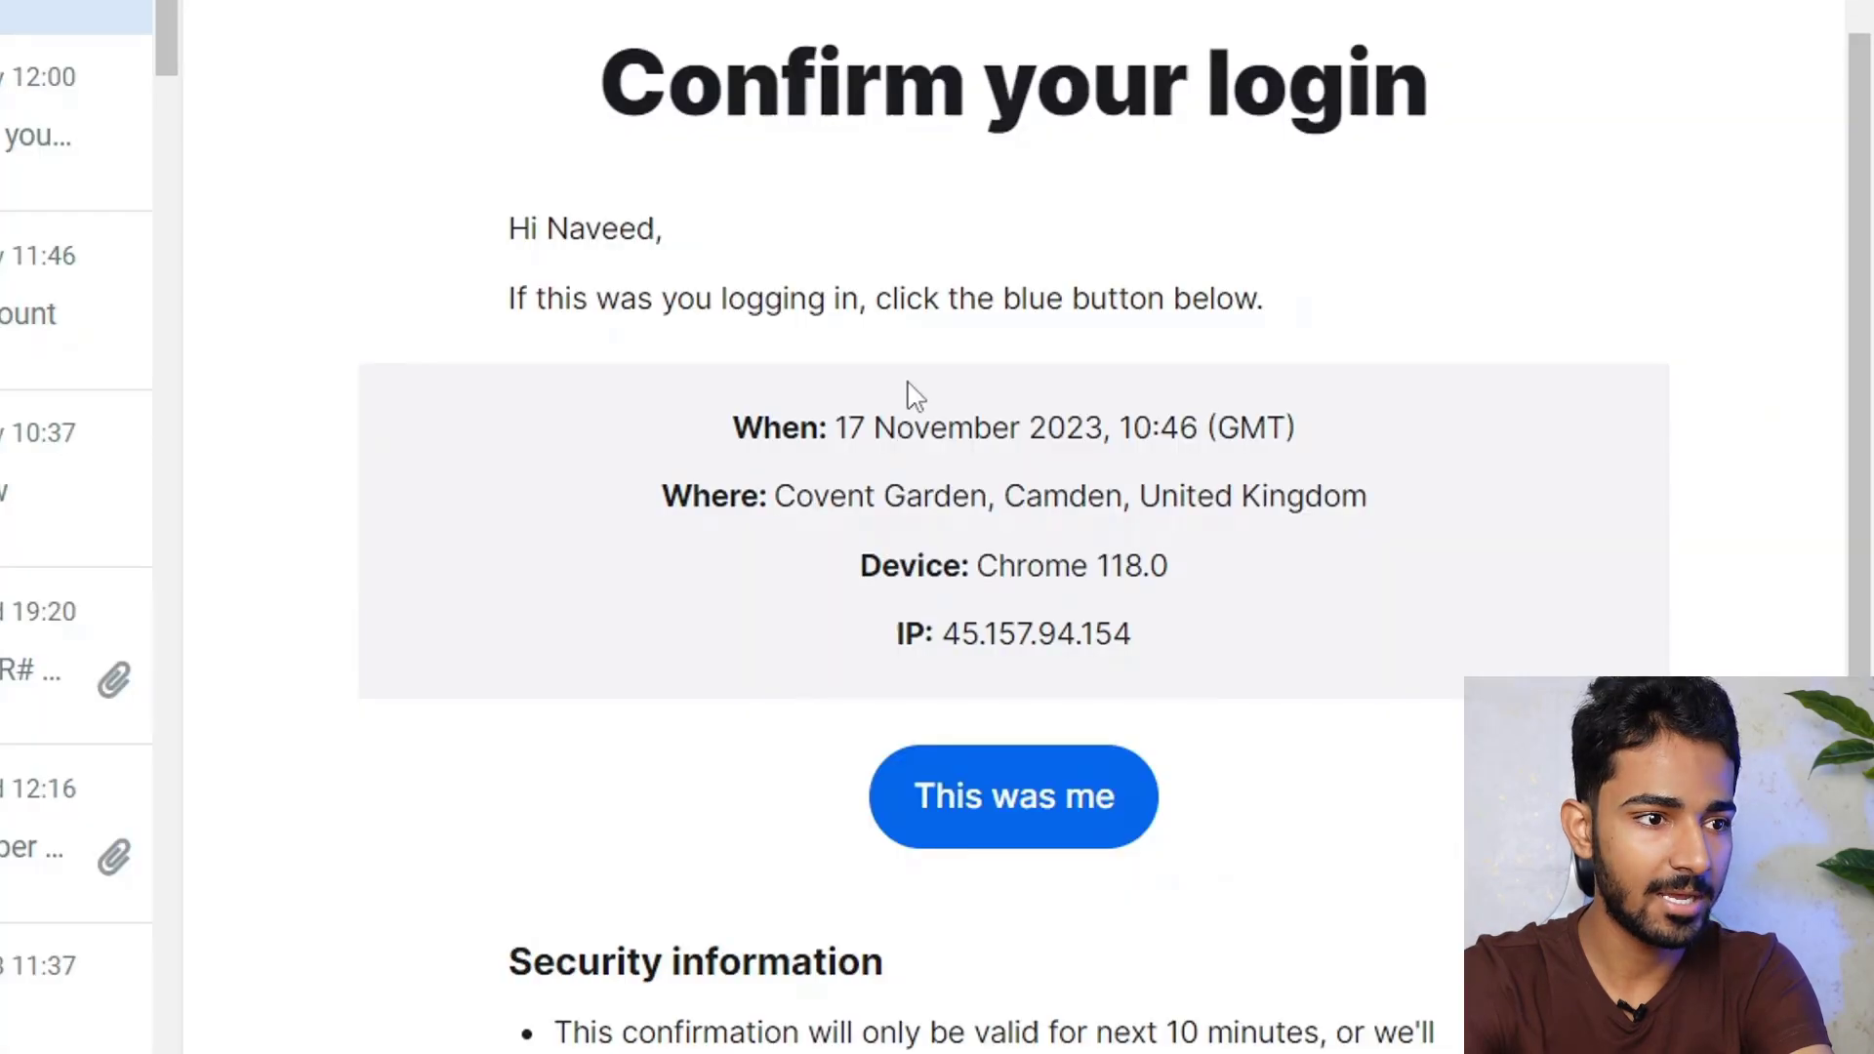
drag(618, 83, 1493, 147)
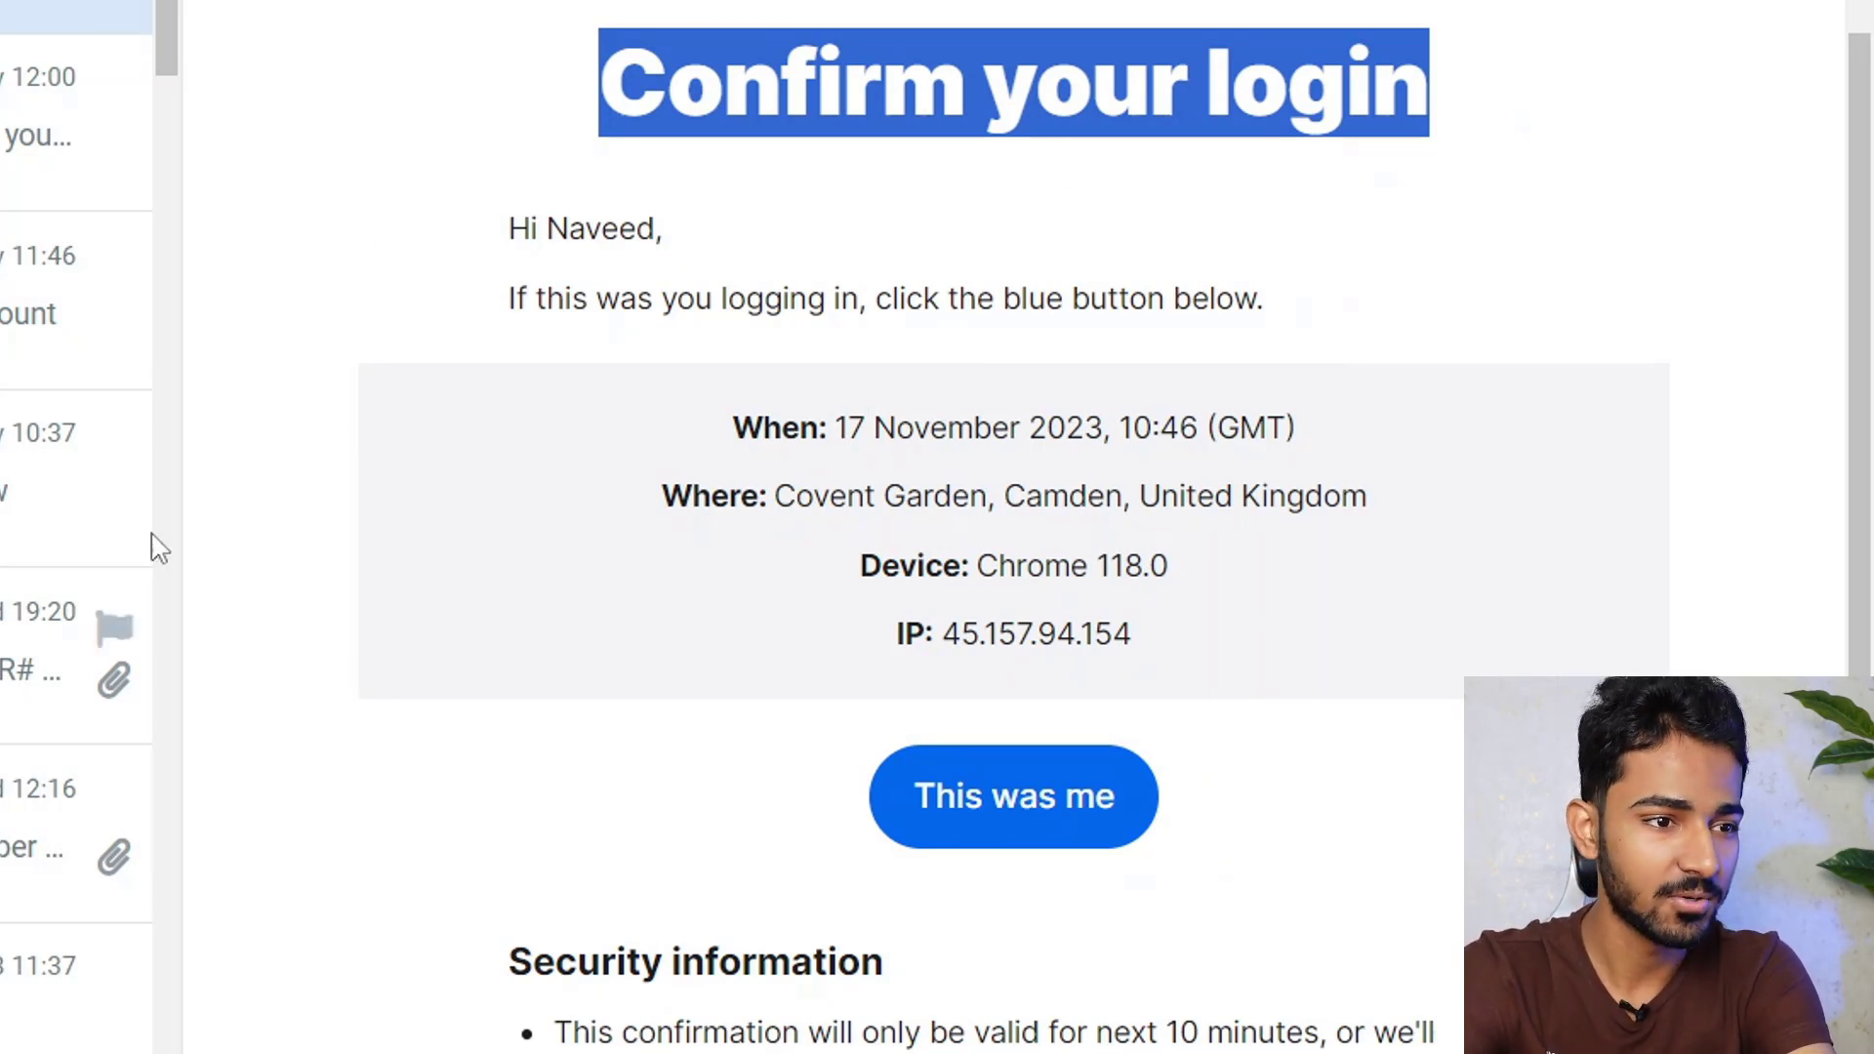
right_click(1015, 810)
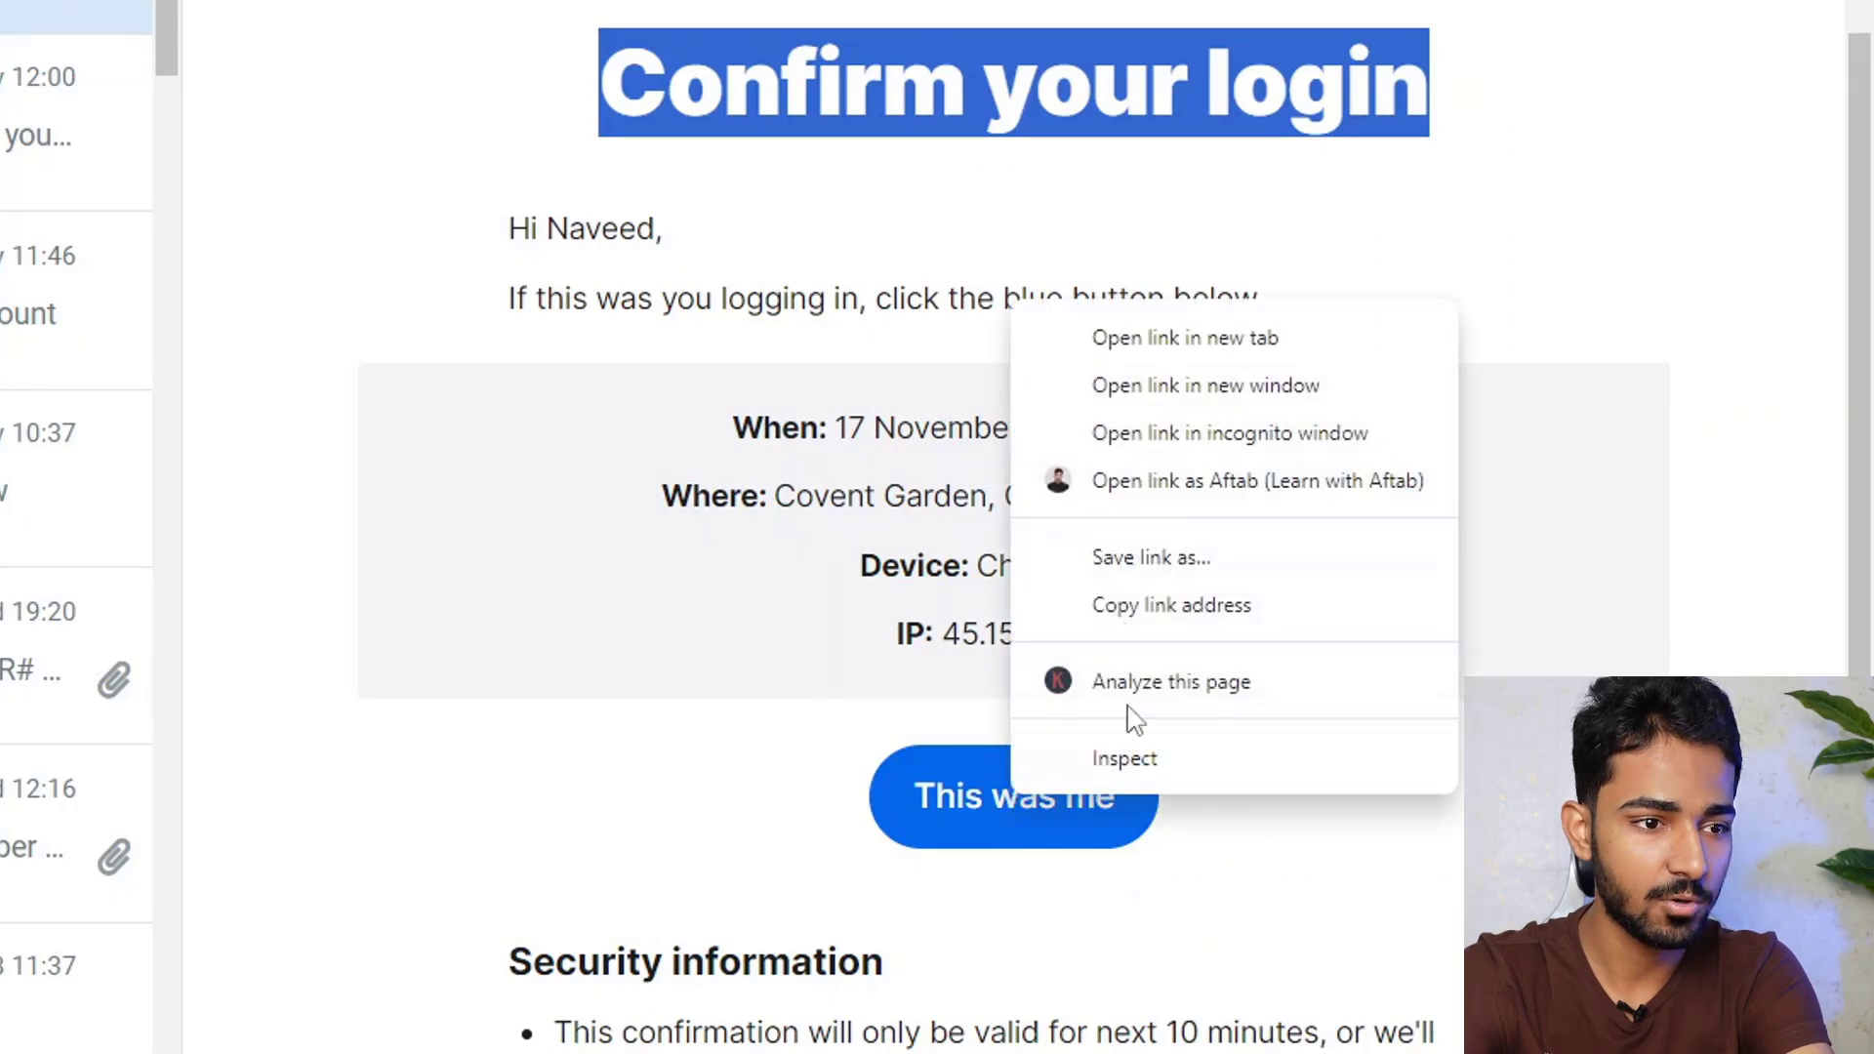
click(1215, 605)
key(alt+Tab)
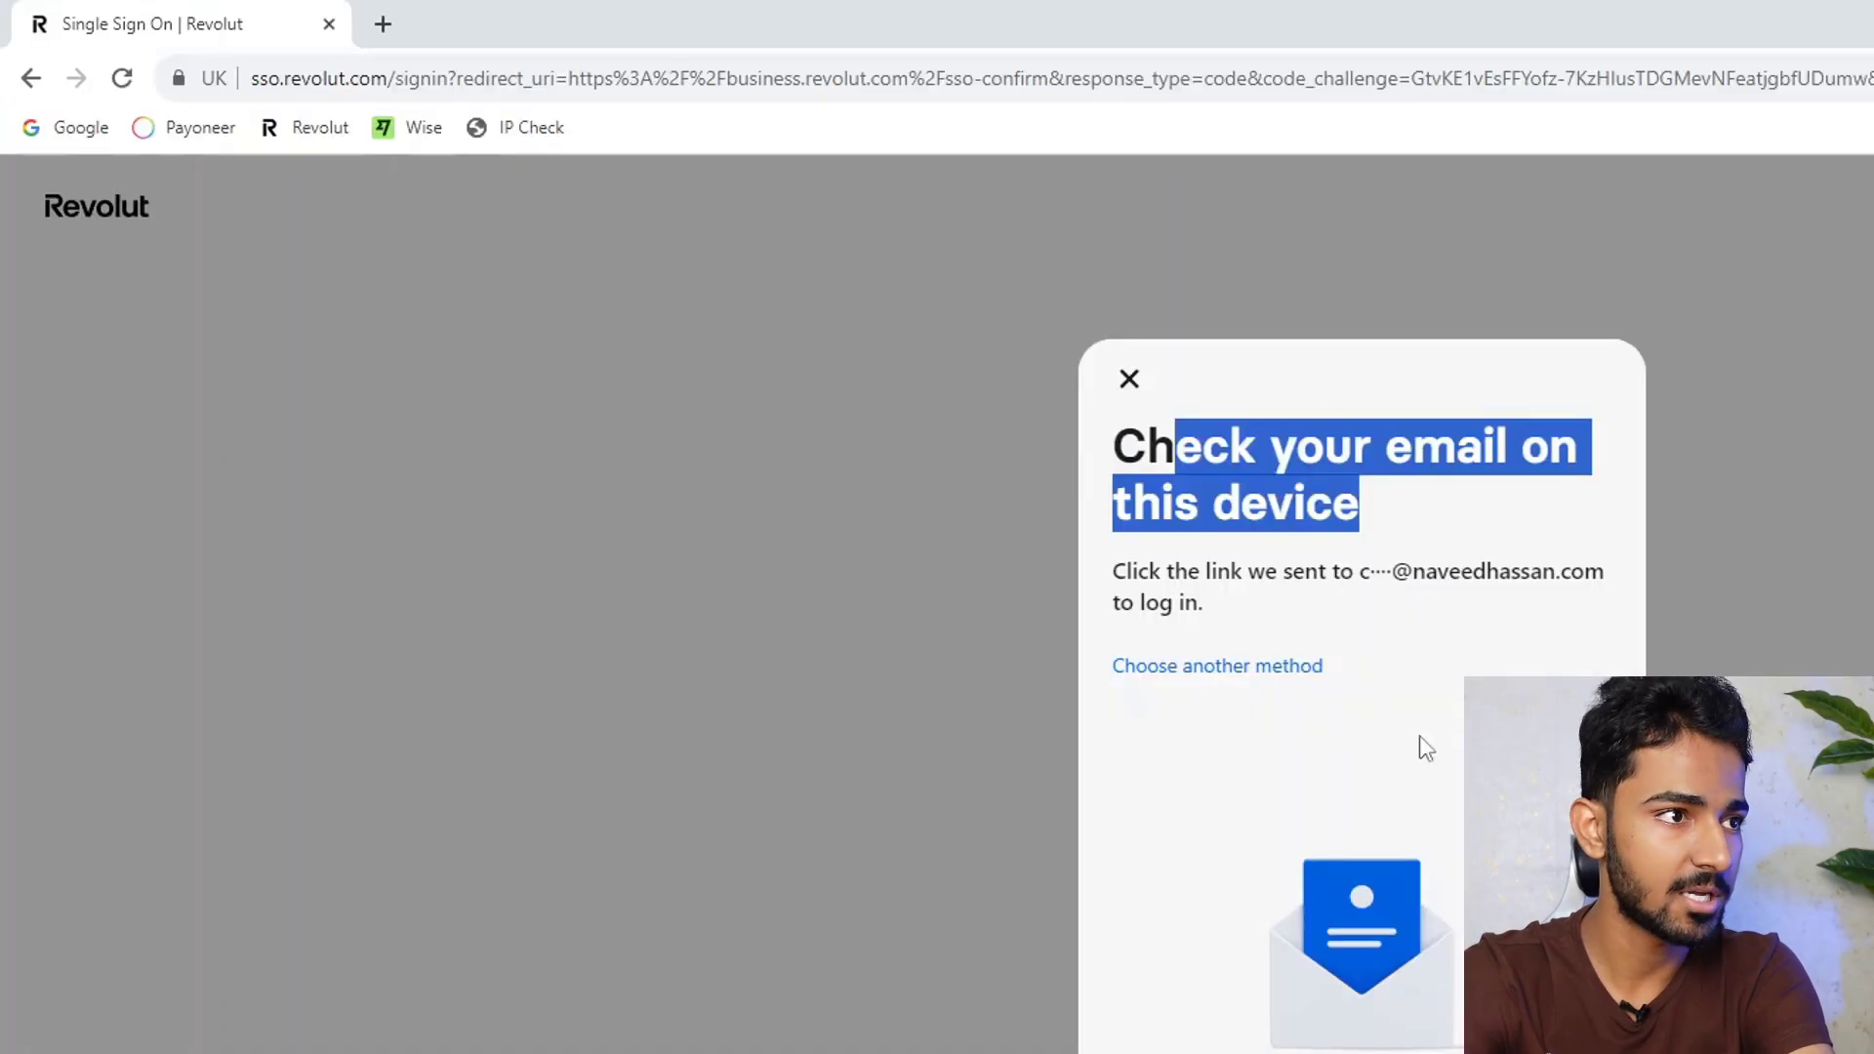
click(1087, 78)
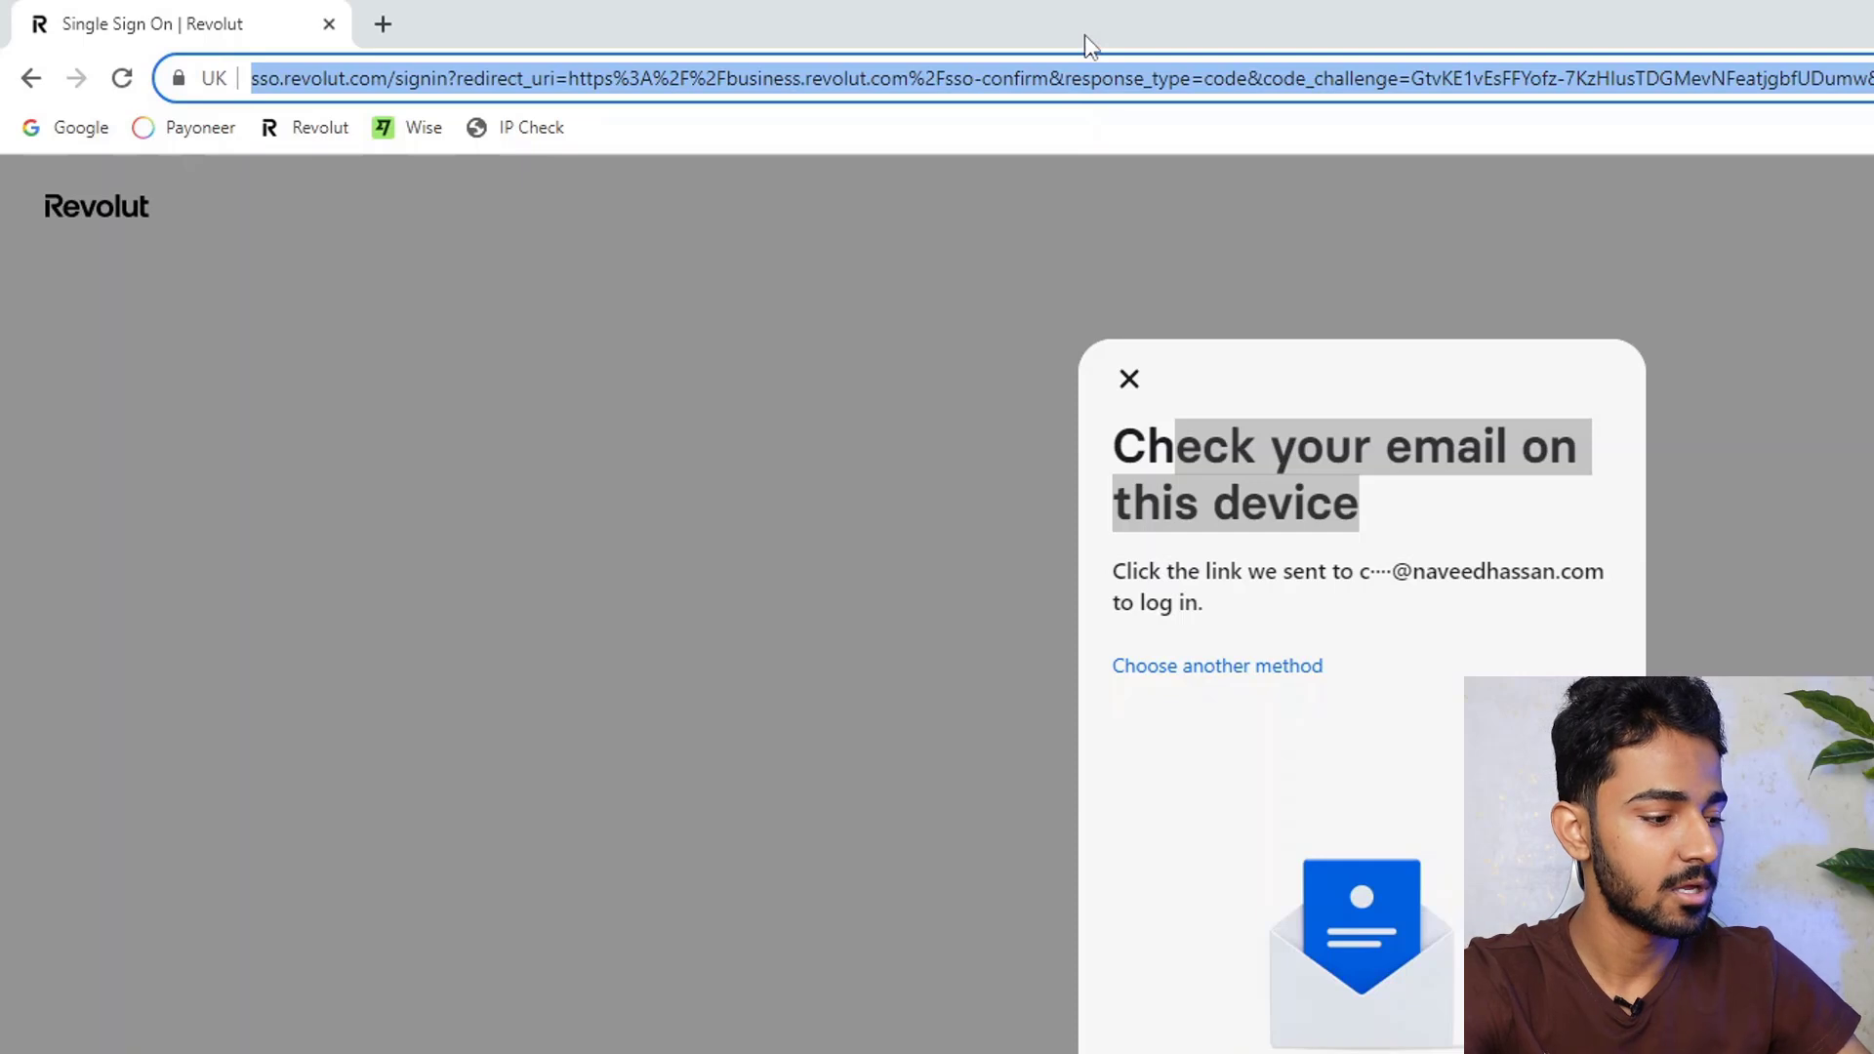
key(ctrl+v)
key(Return)
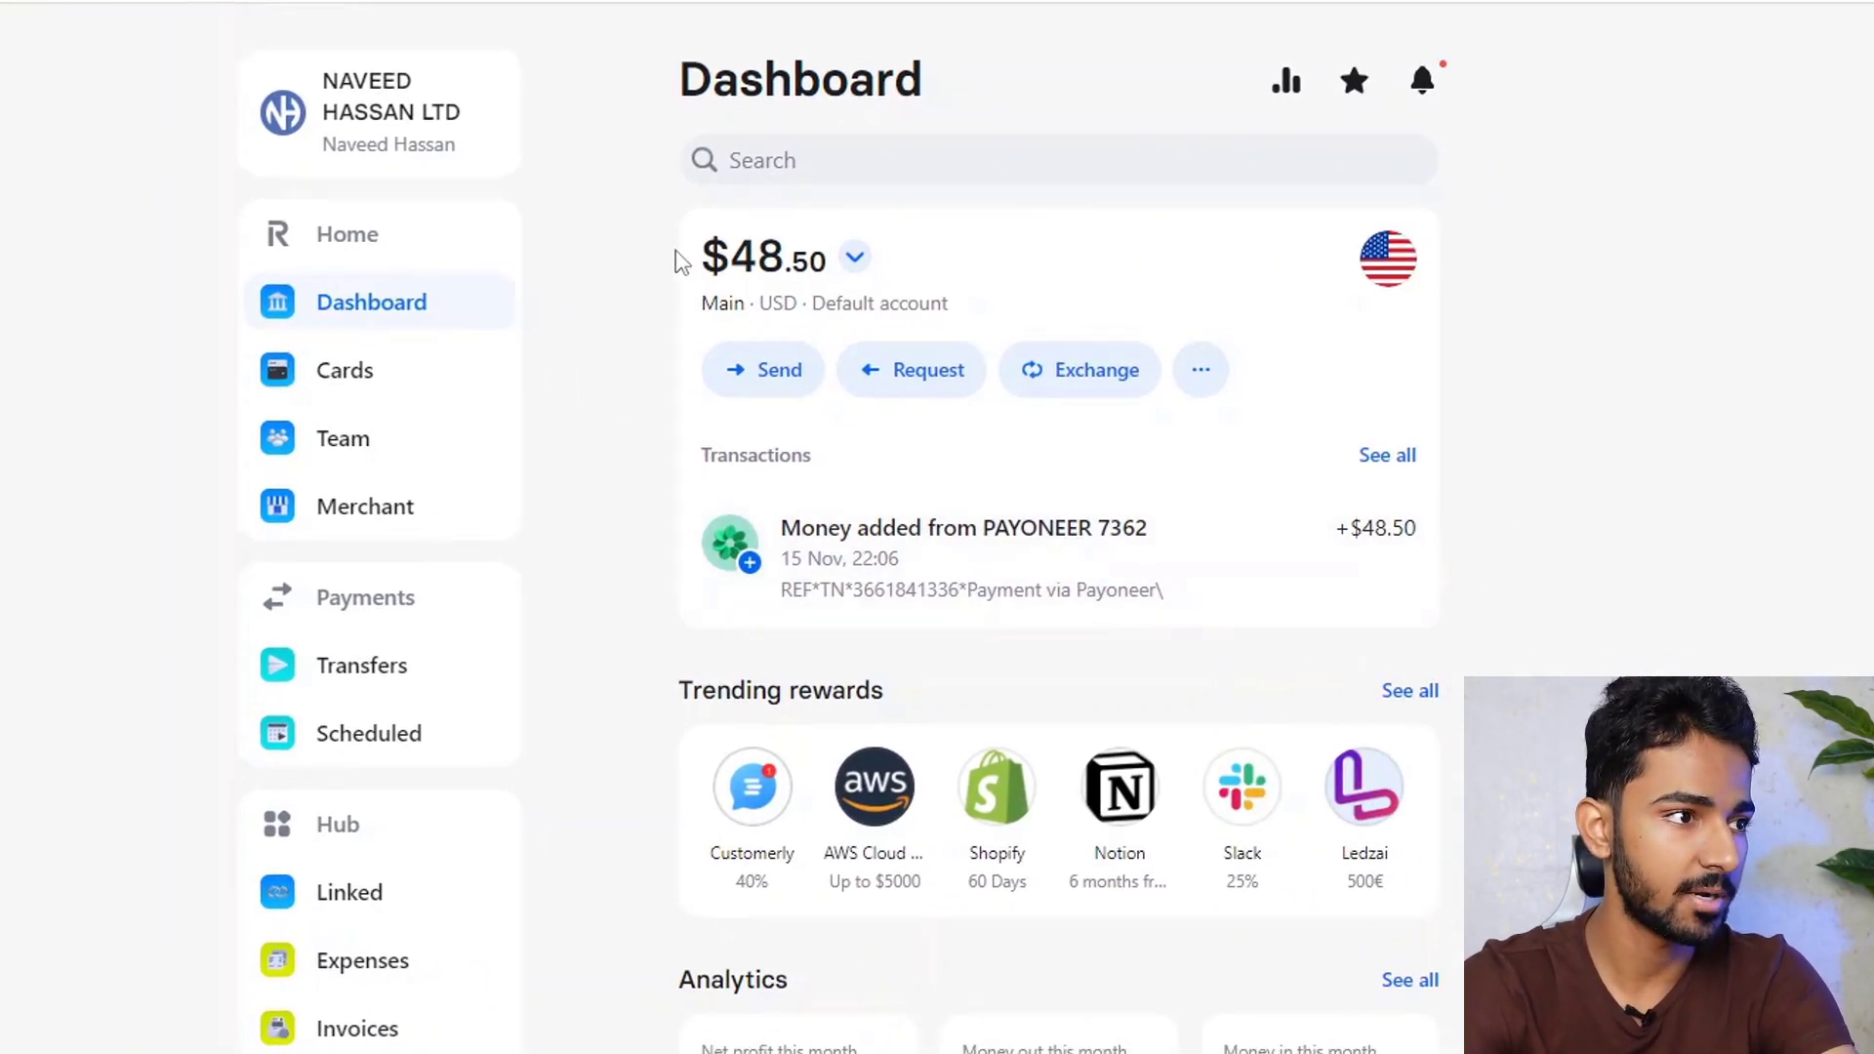
drag(680, 261, 924, 264)
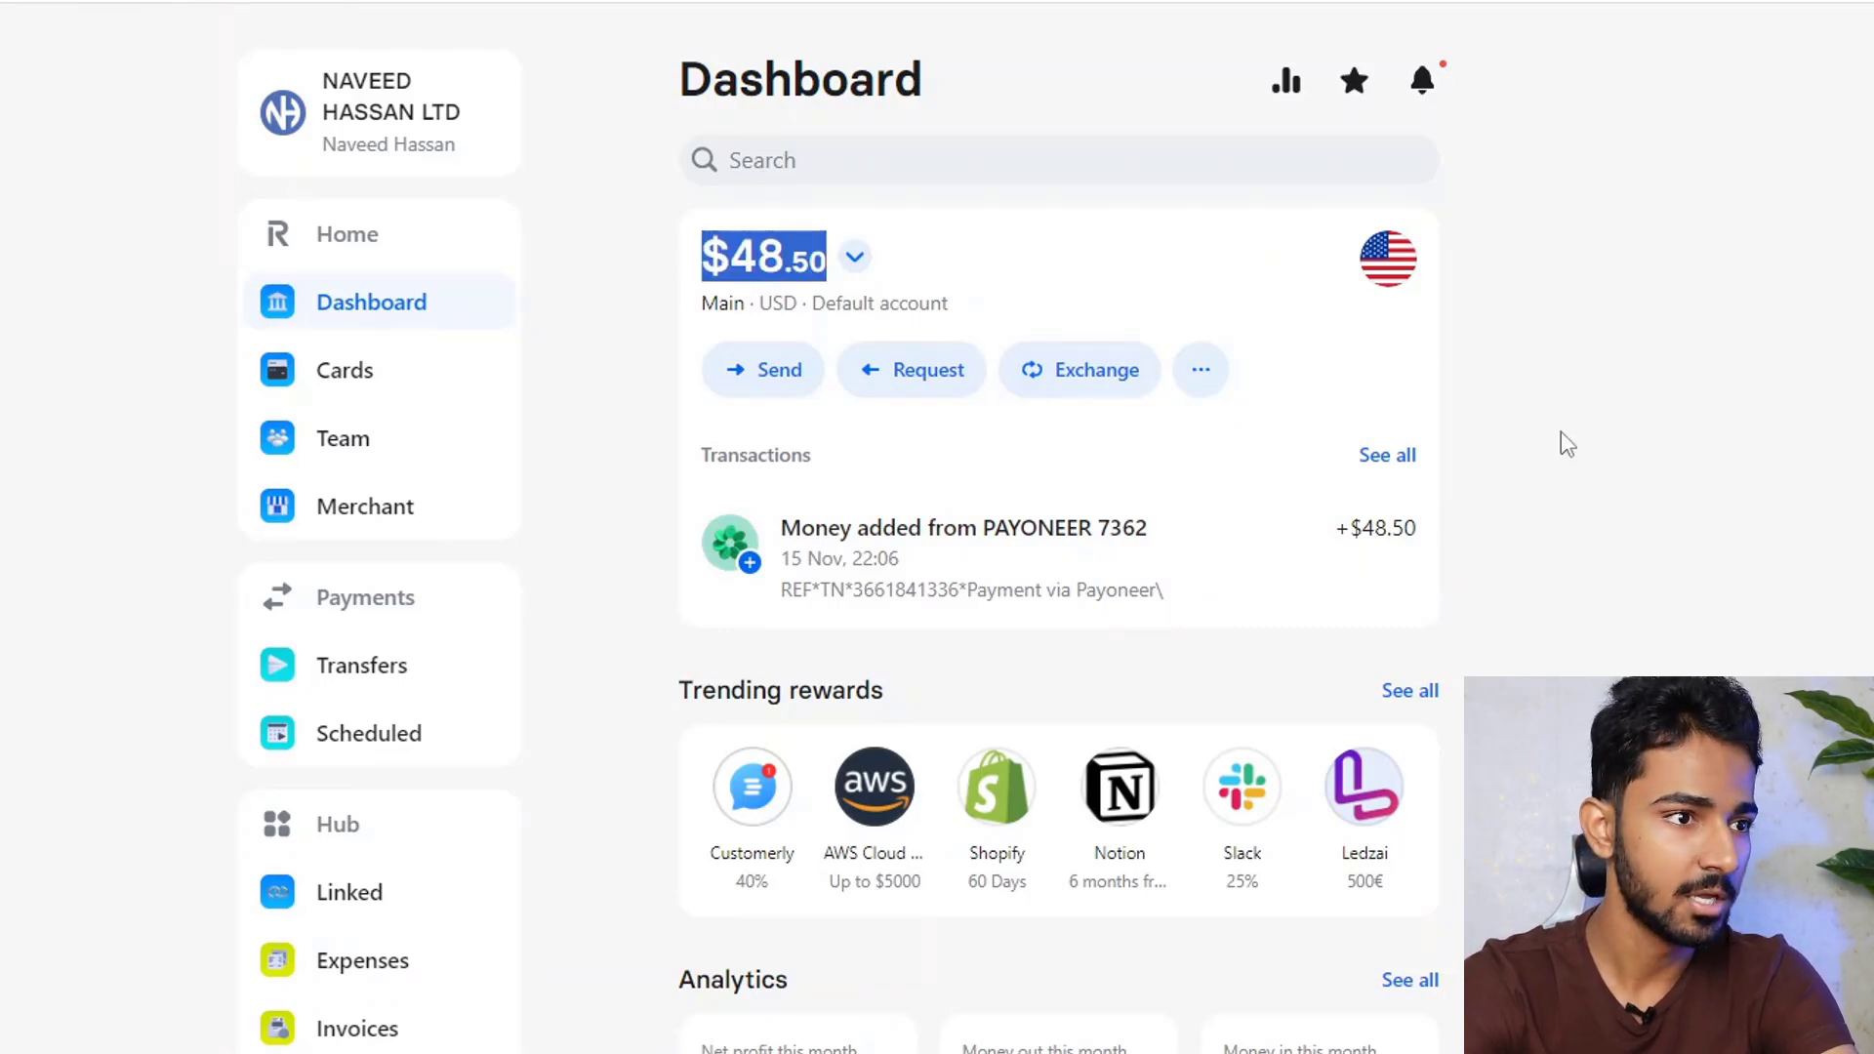
scroll(1142, 493, down, 1)
scroll(1451, 523, up, 1)
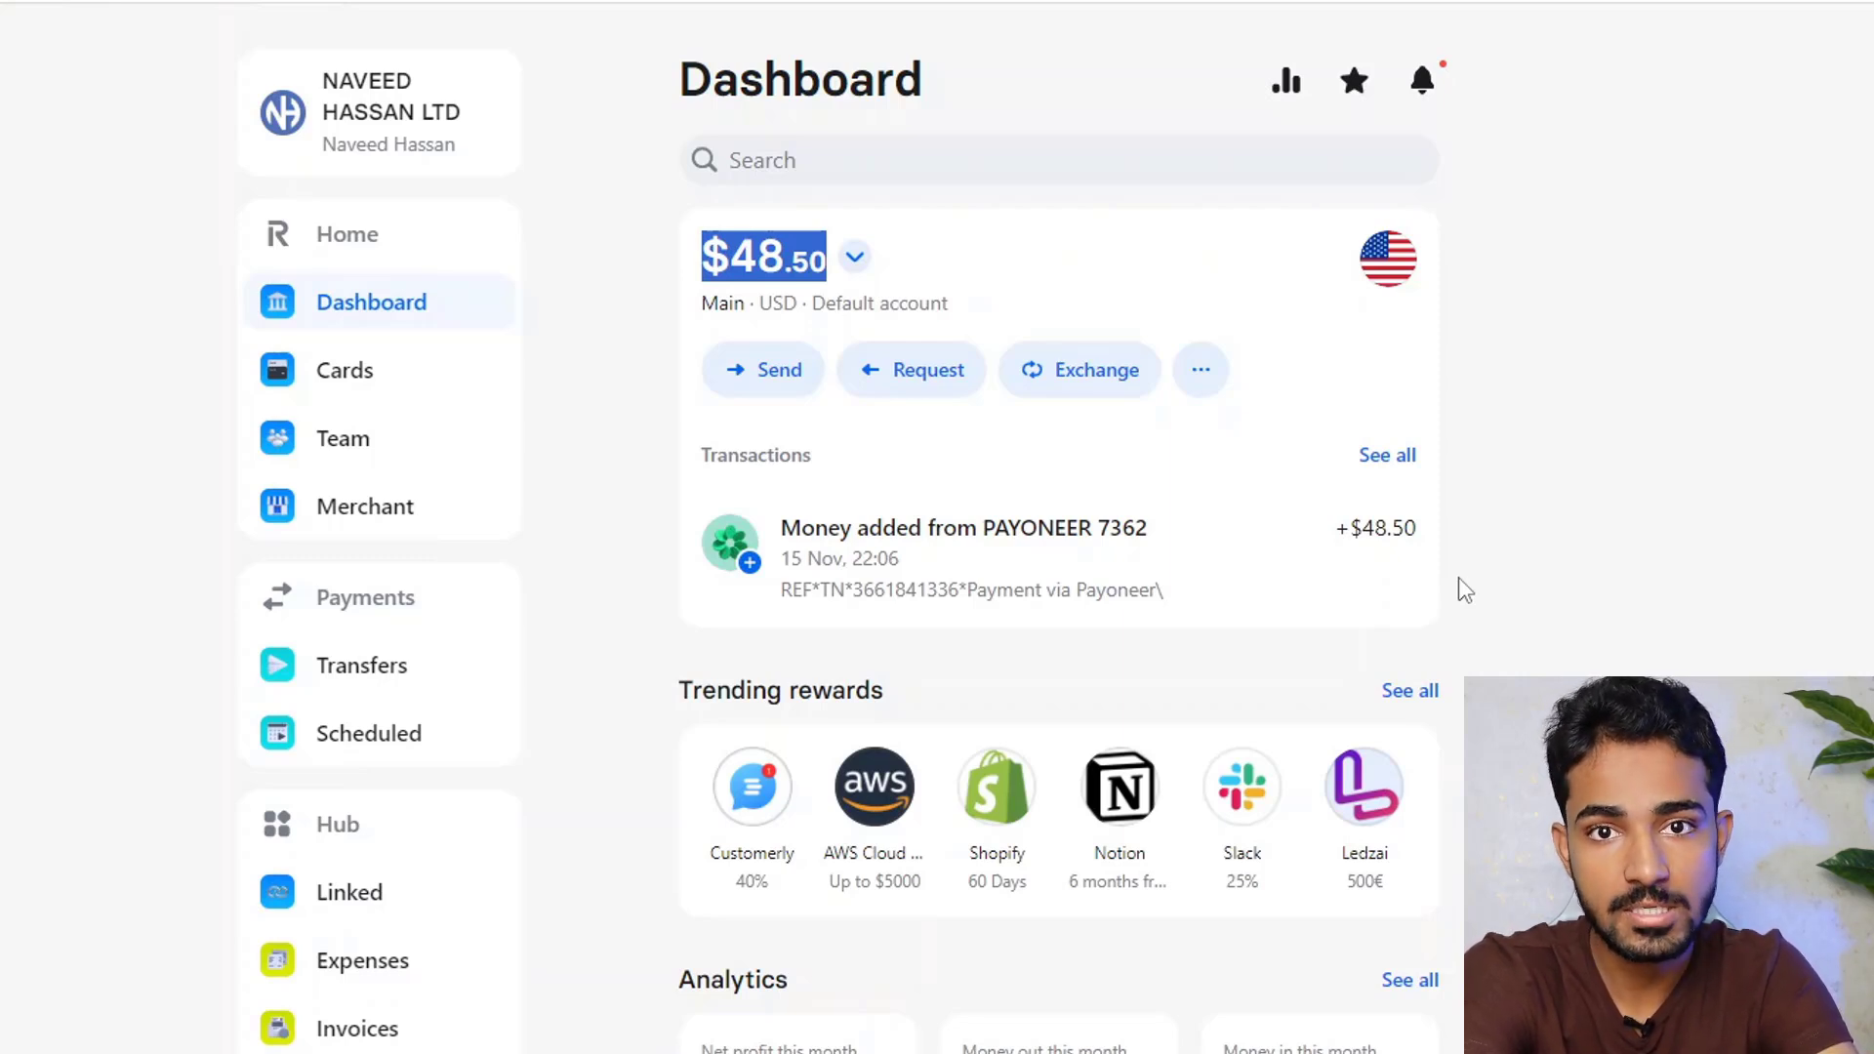
click(1458, 578)
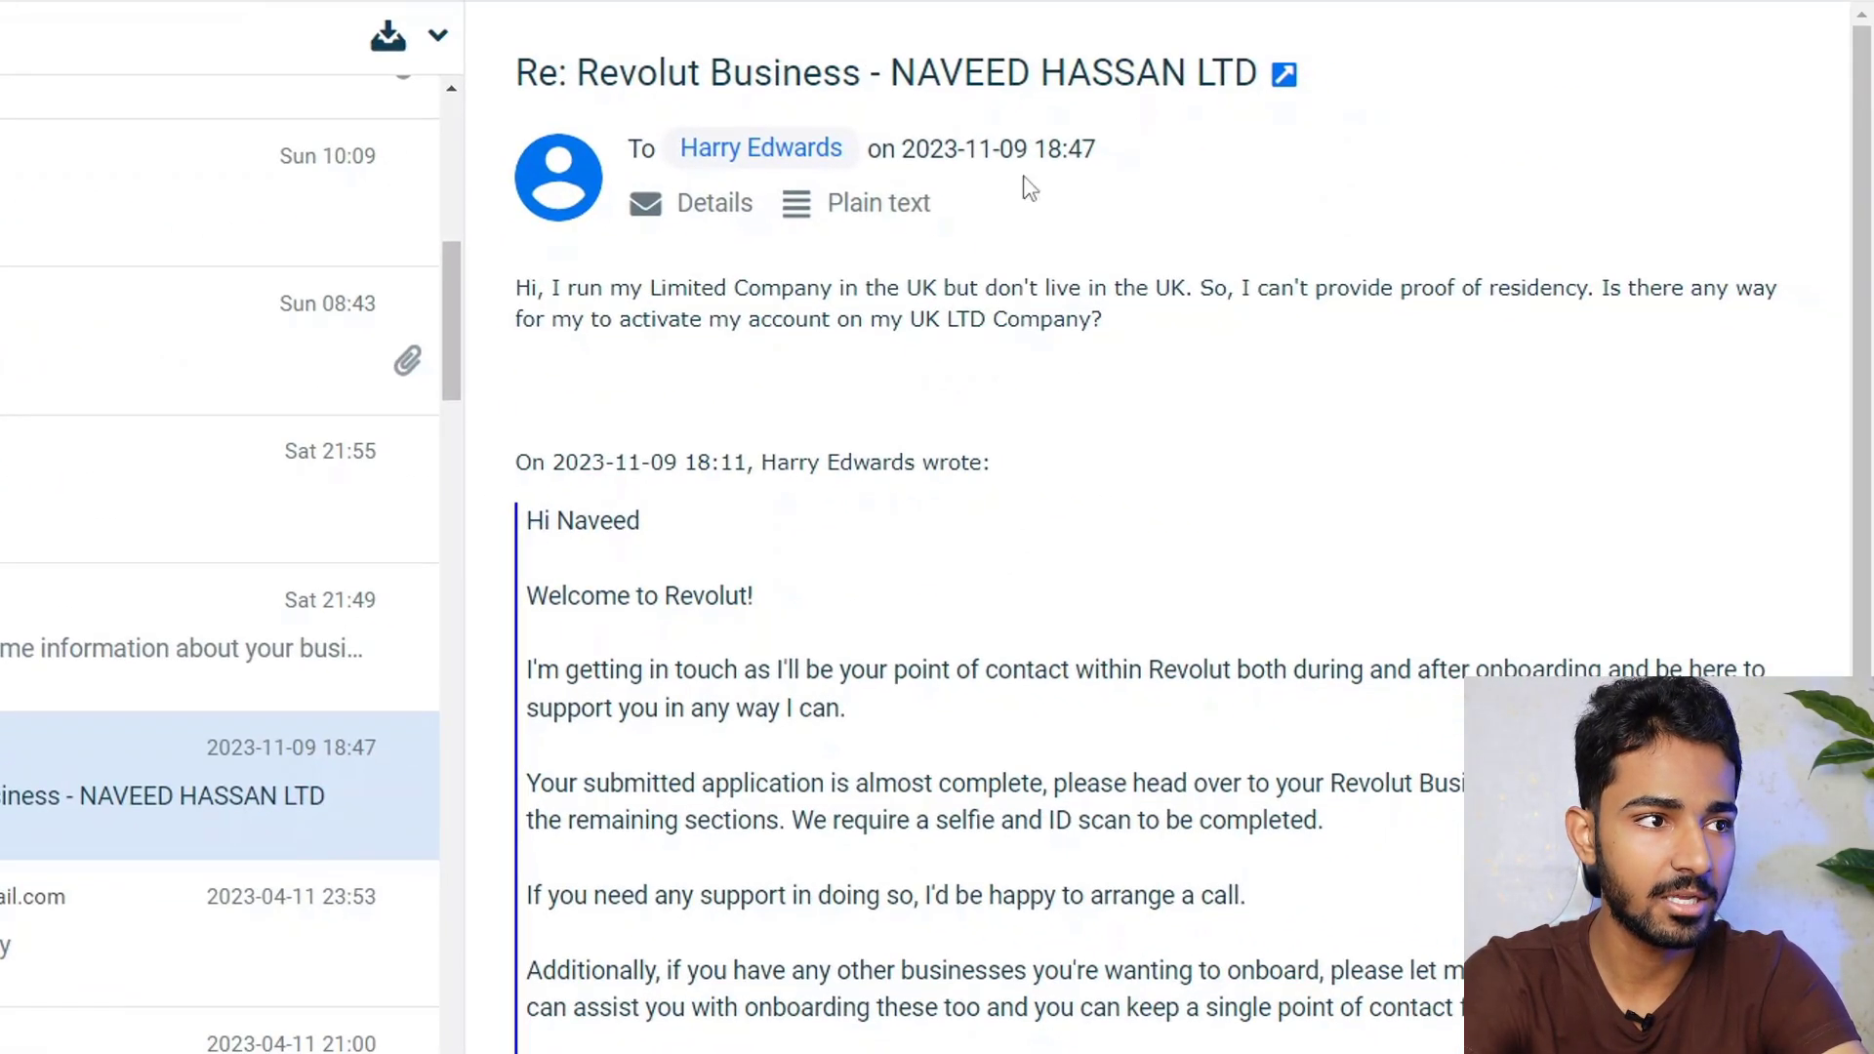
drag(540, 283, 843, 284)
click(940, 293)
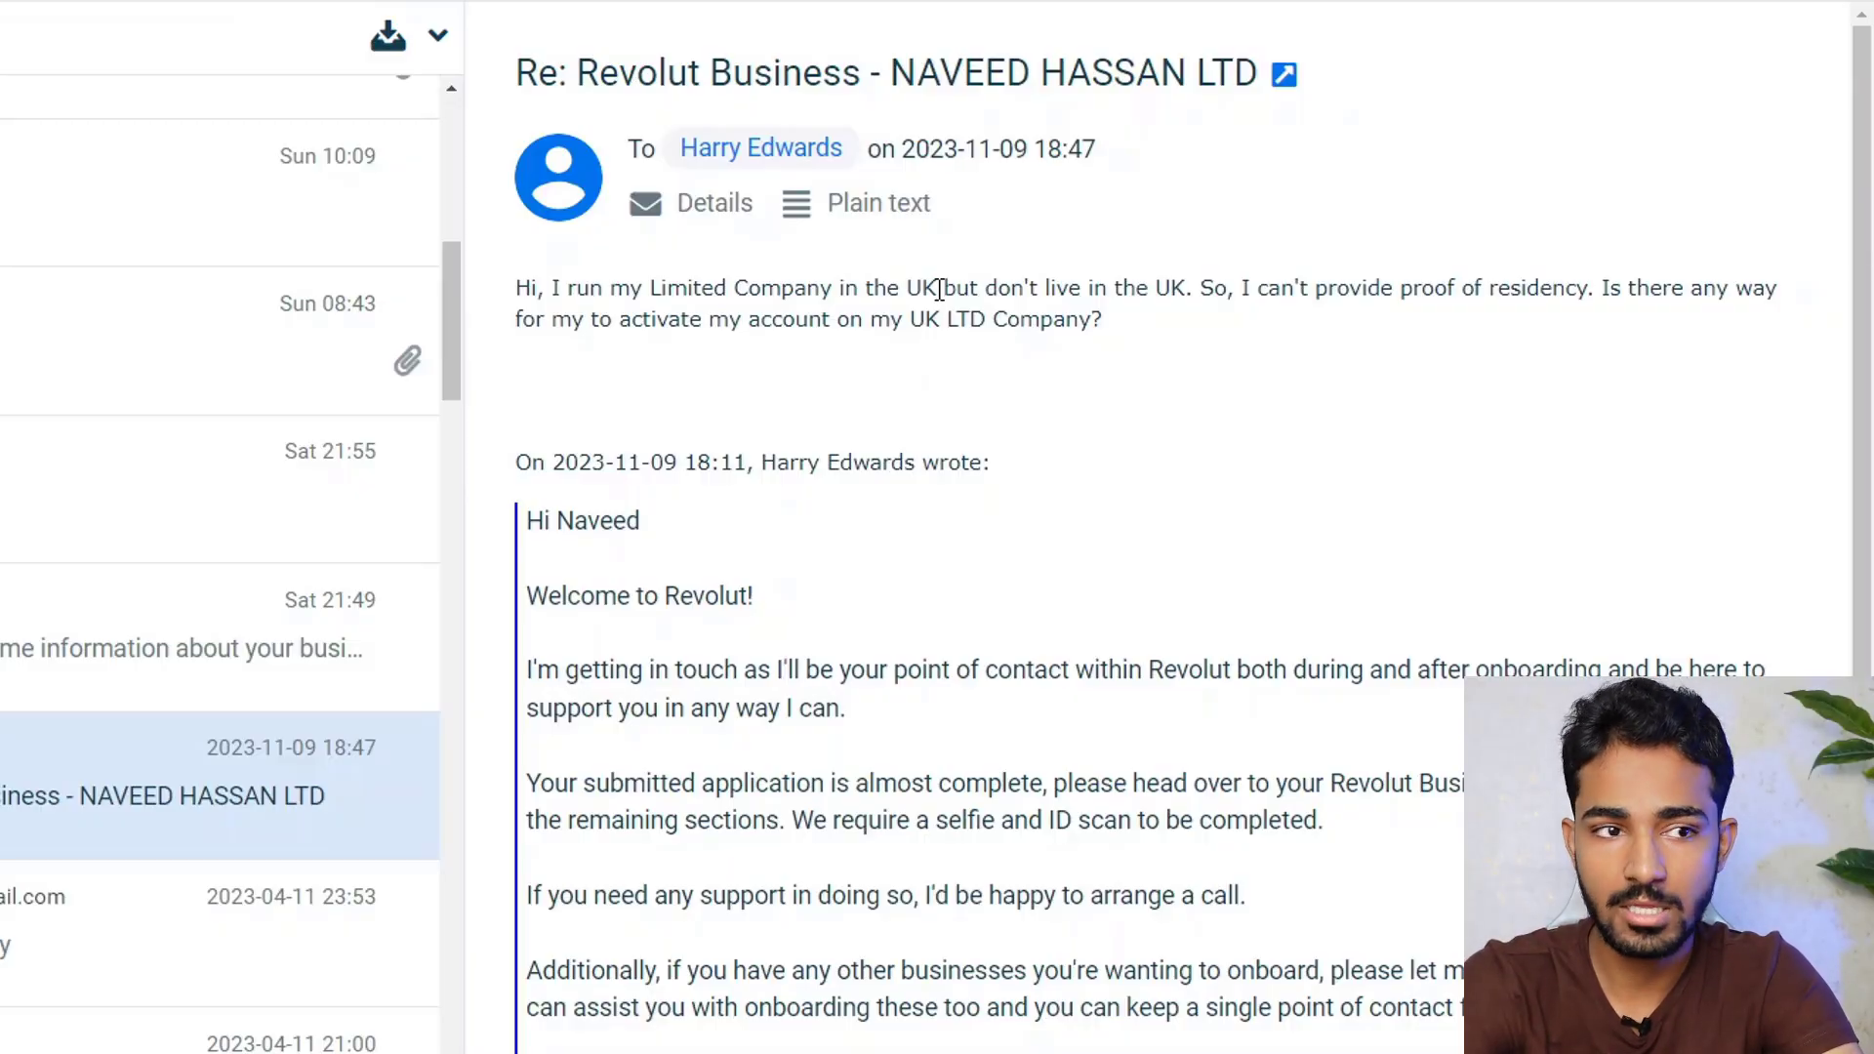
drag(1313, 285, 1601, 288)
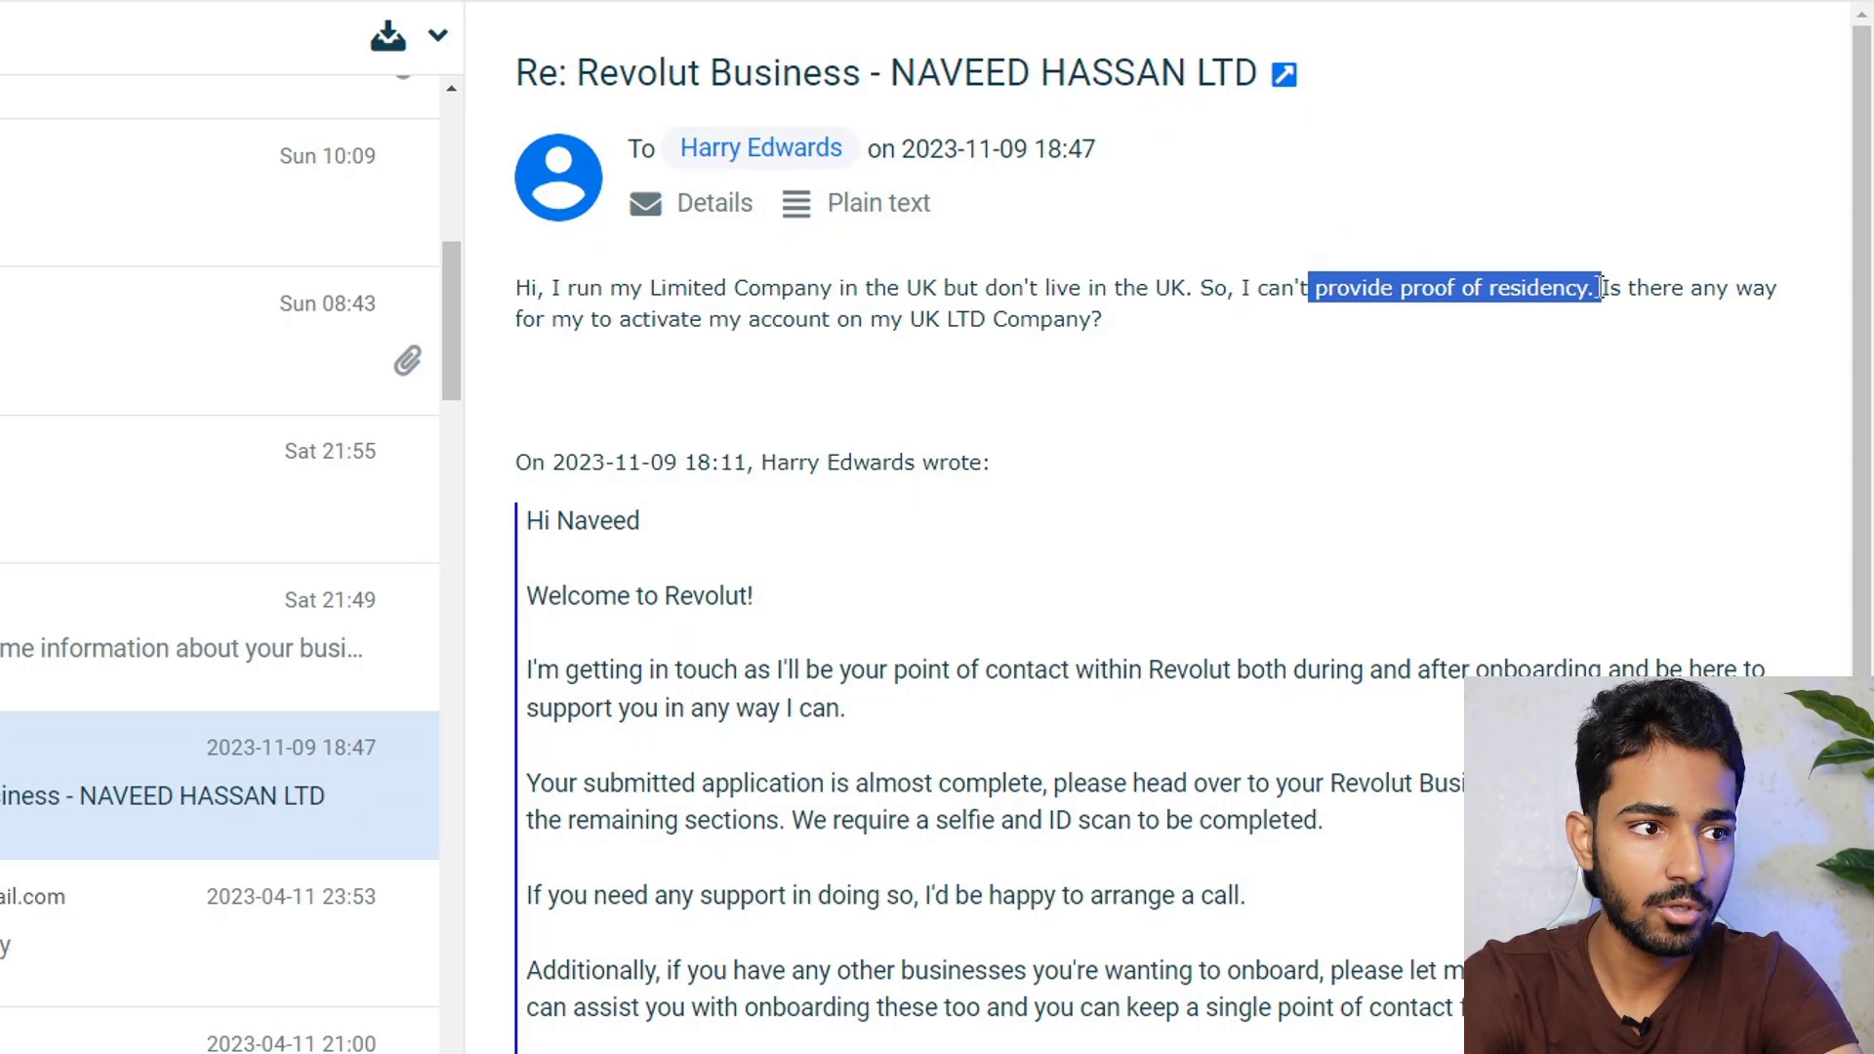
click(820, 349)
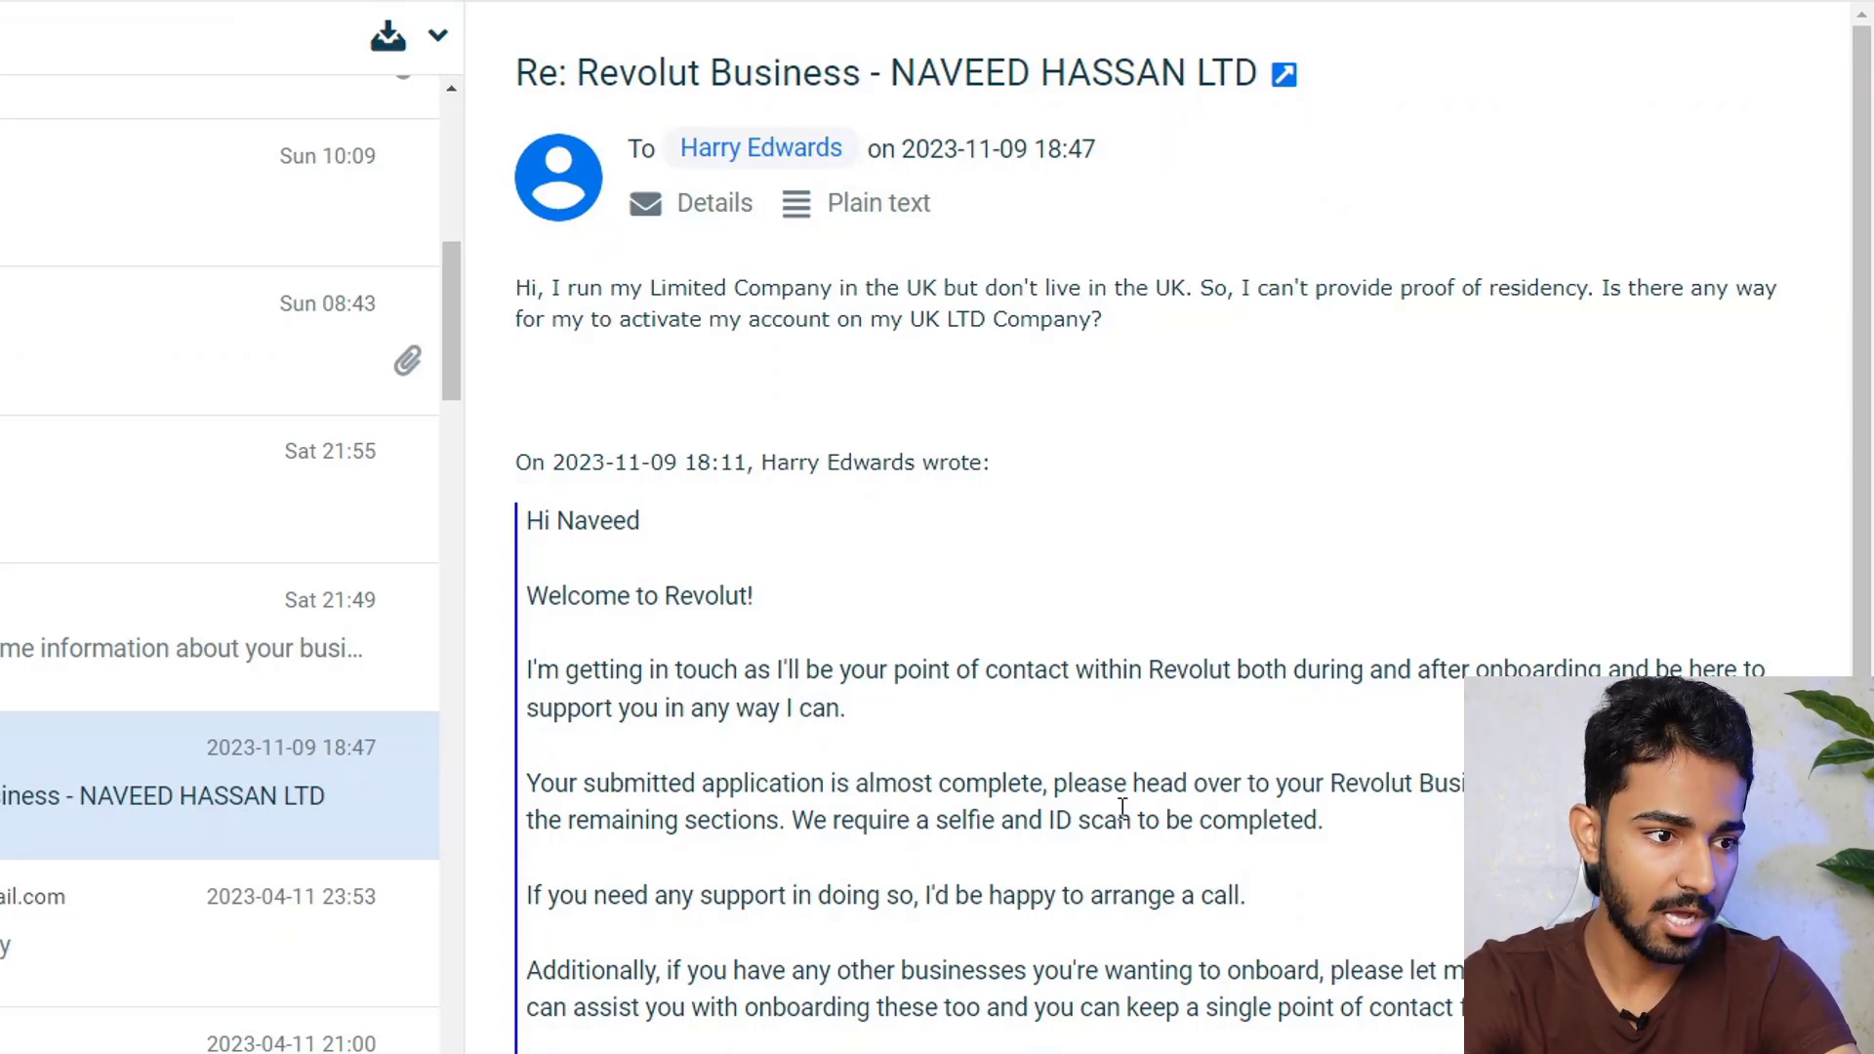
drag(1057, 818, 1118, 819)
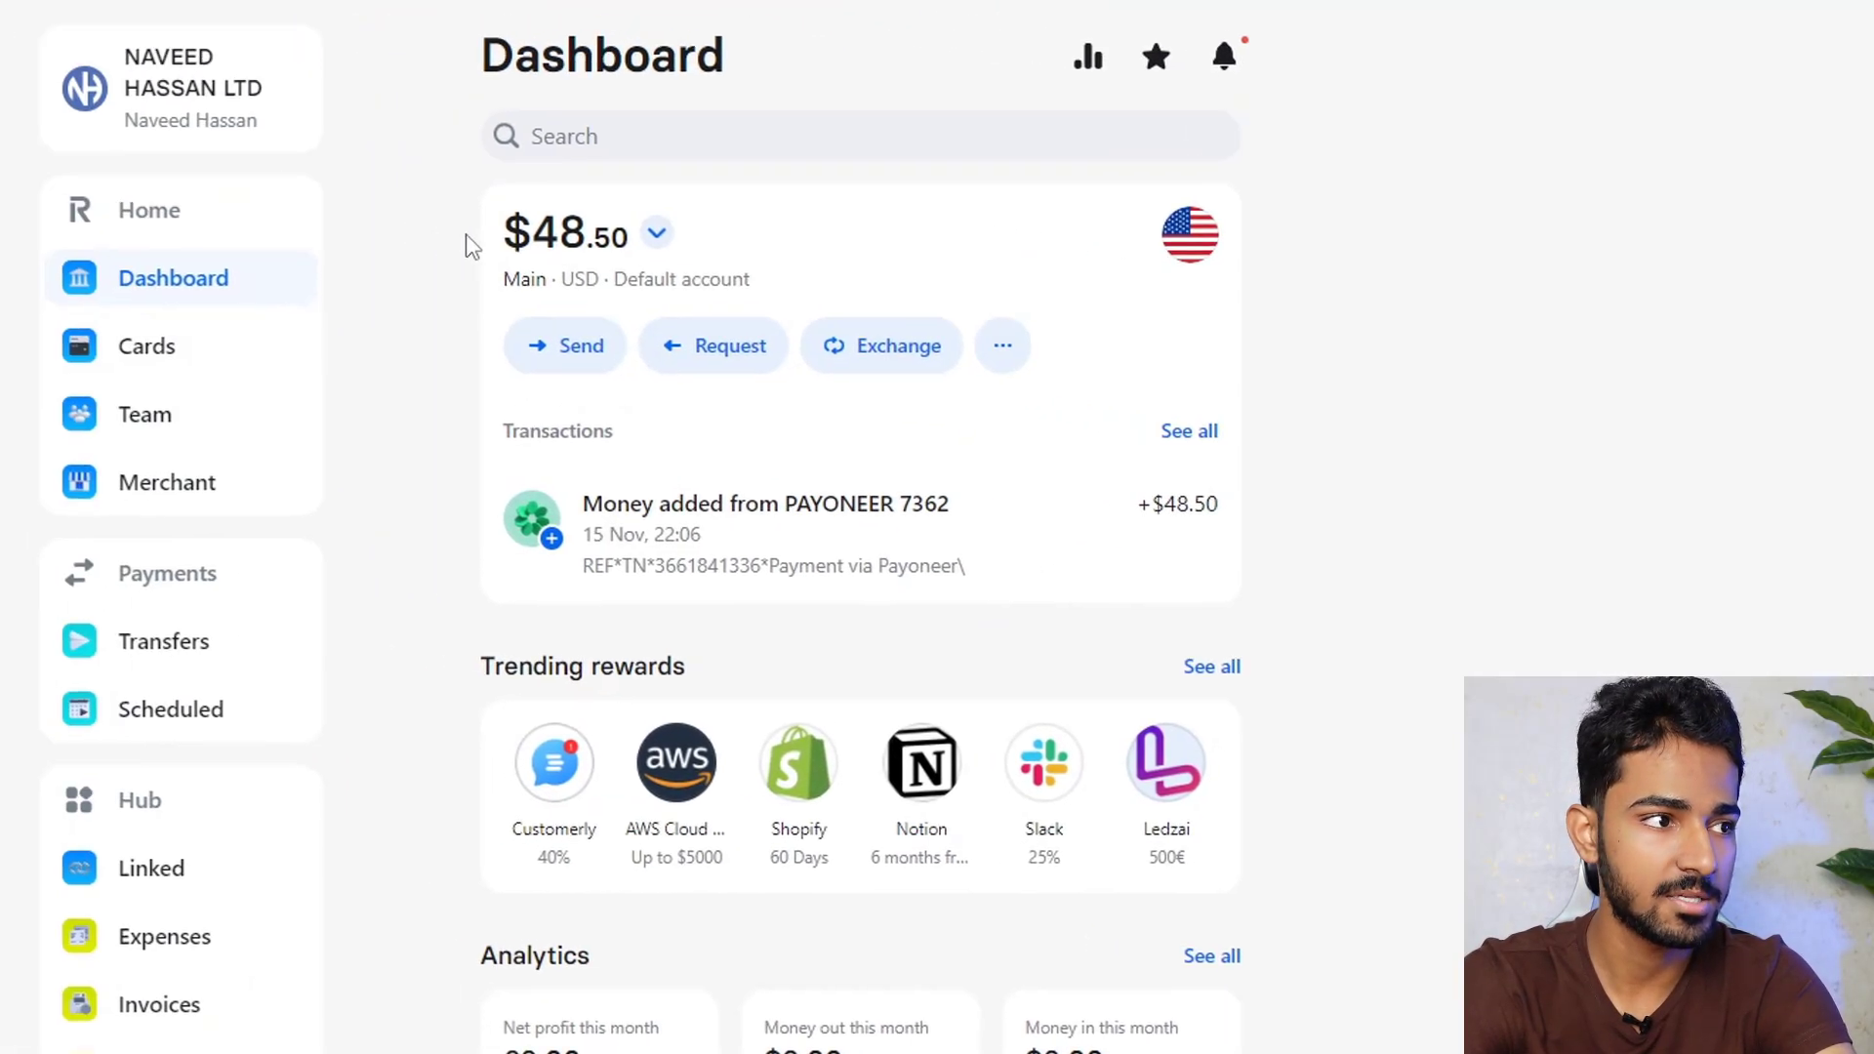
drag(561, 253, 751, 252)
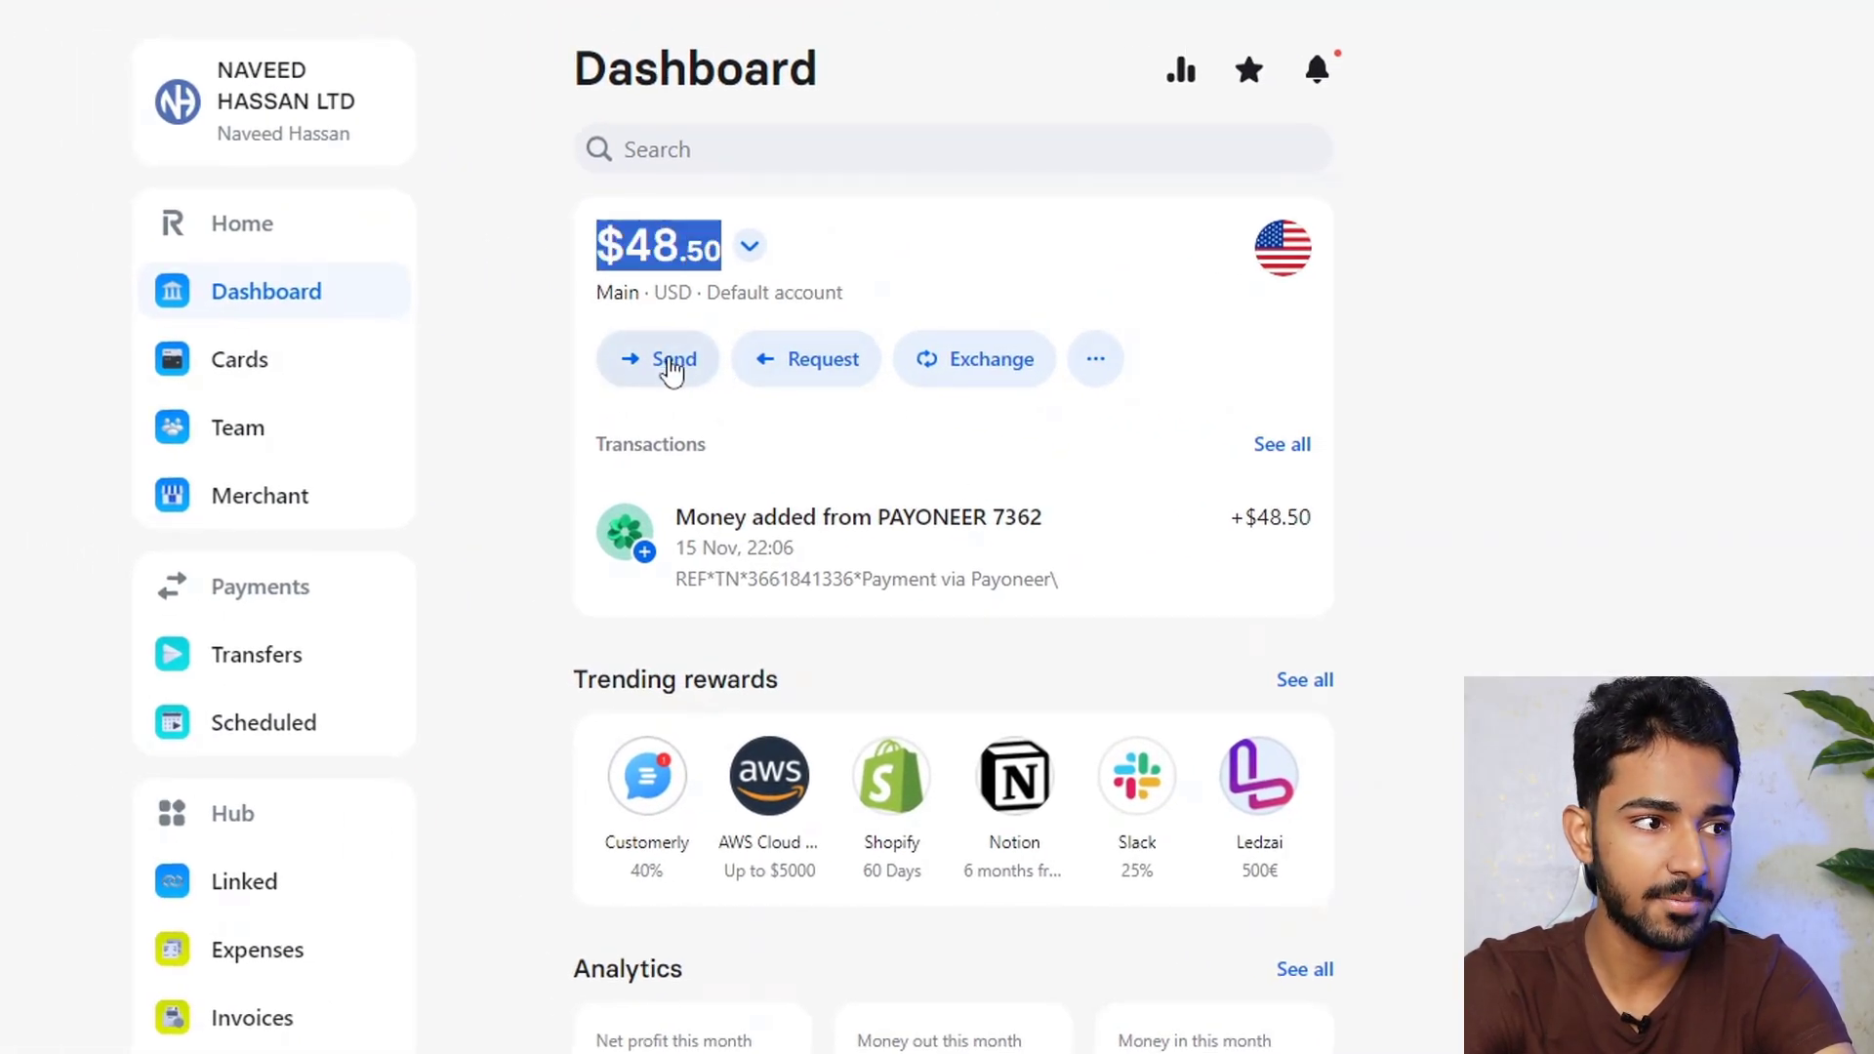
Dismiss the payment request options and show the Main USD account's local bank details
click(828, 377)
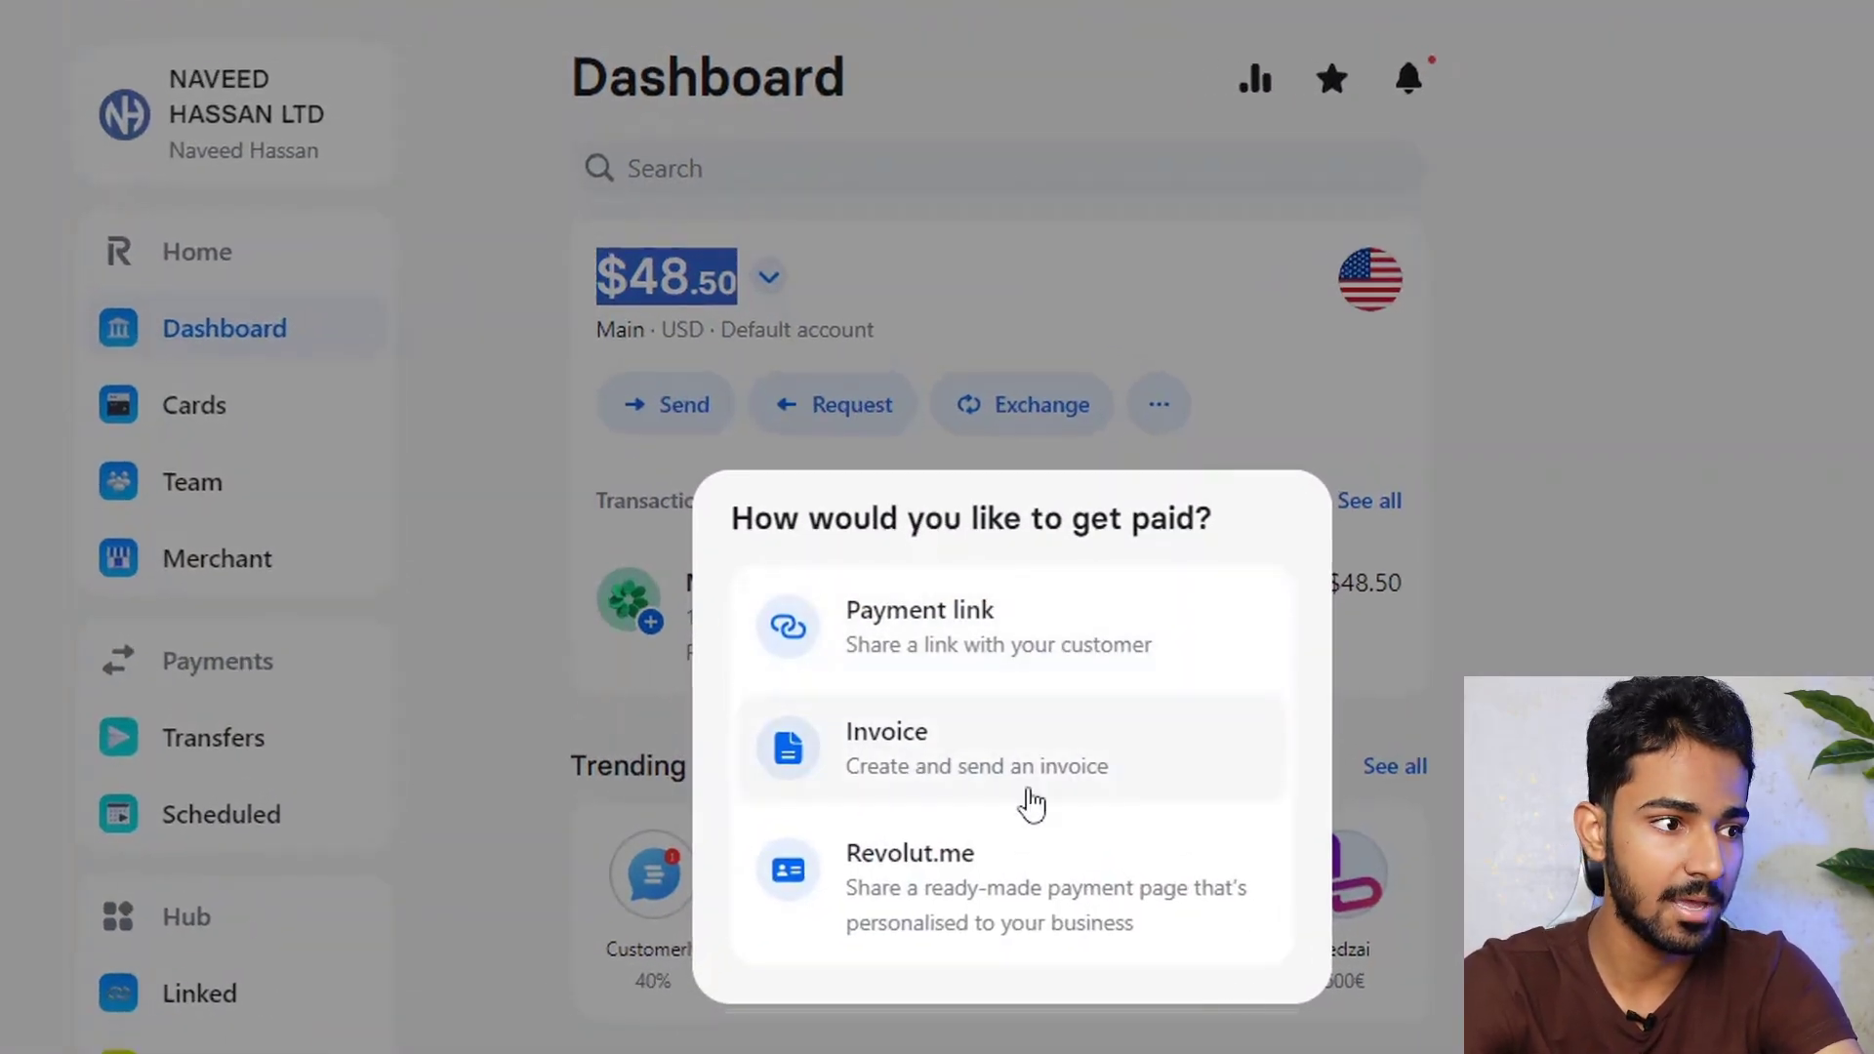
click(759, 166)
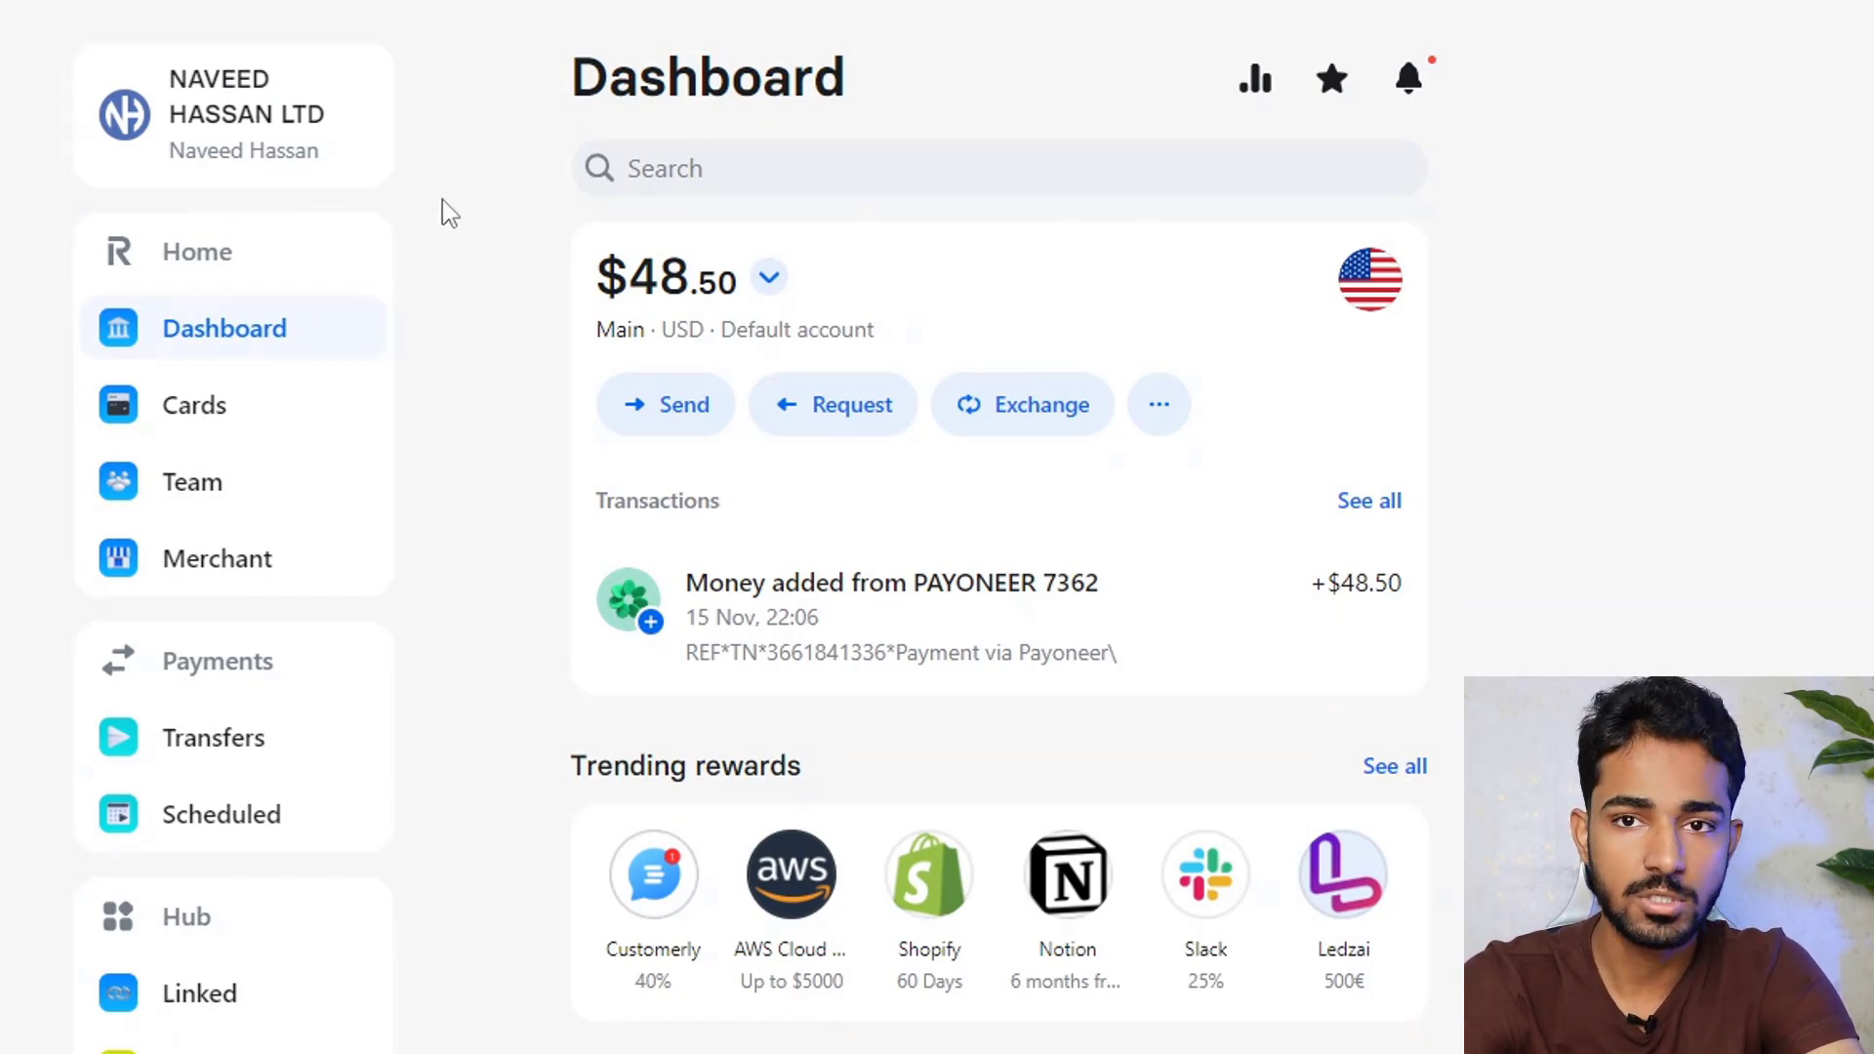
click(849, 420)
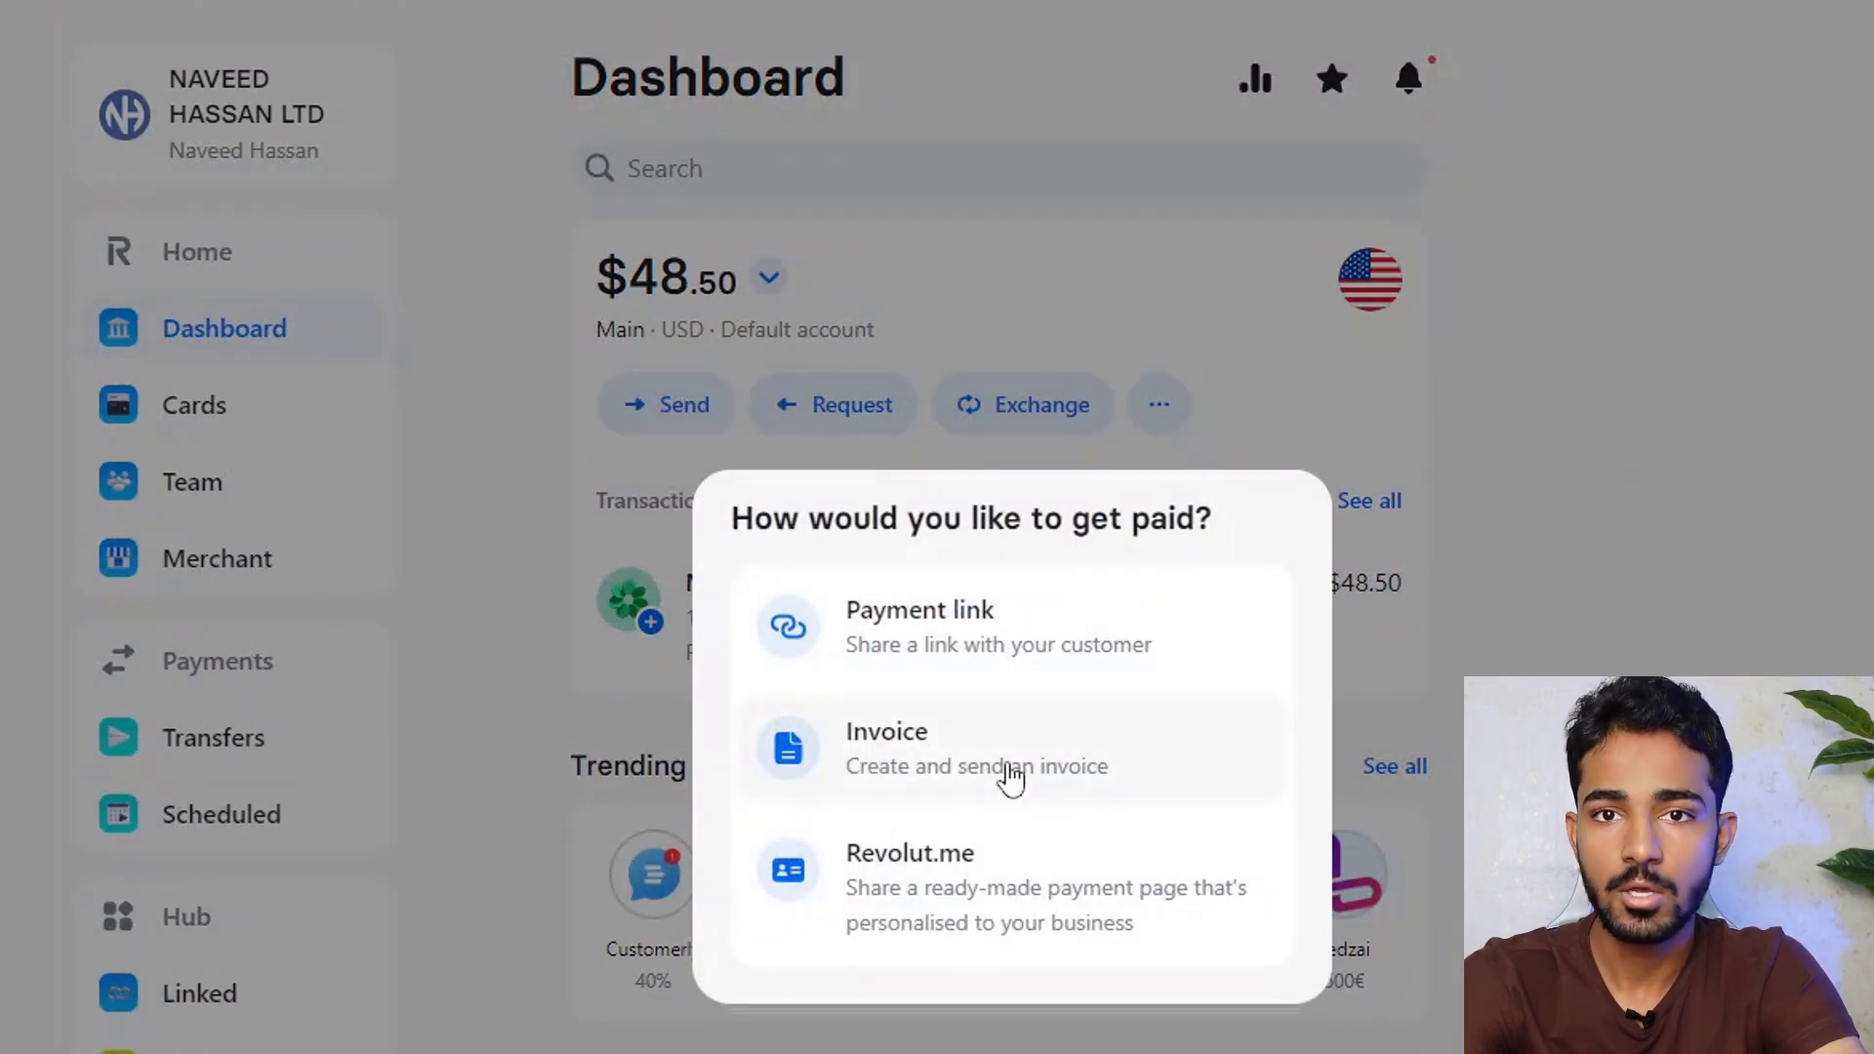
click(1112, 324)
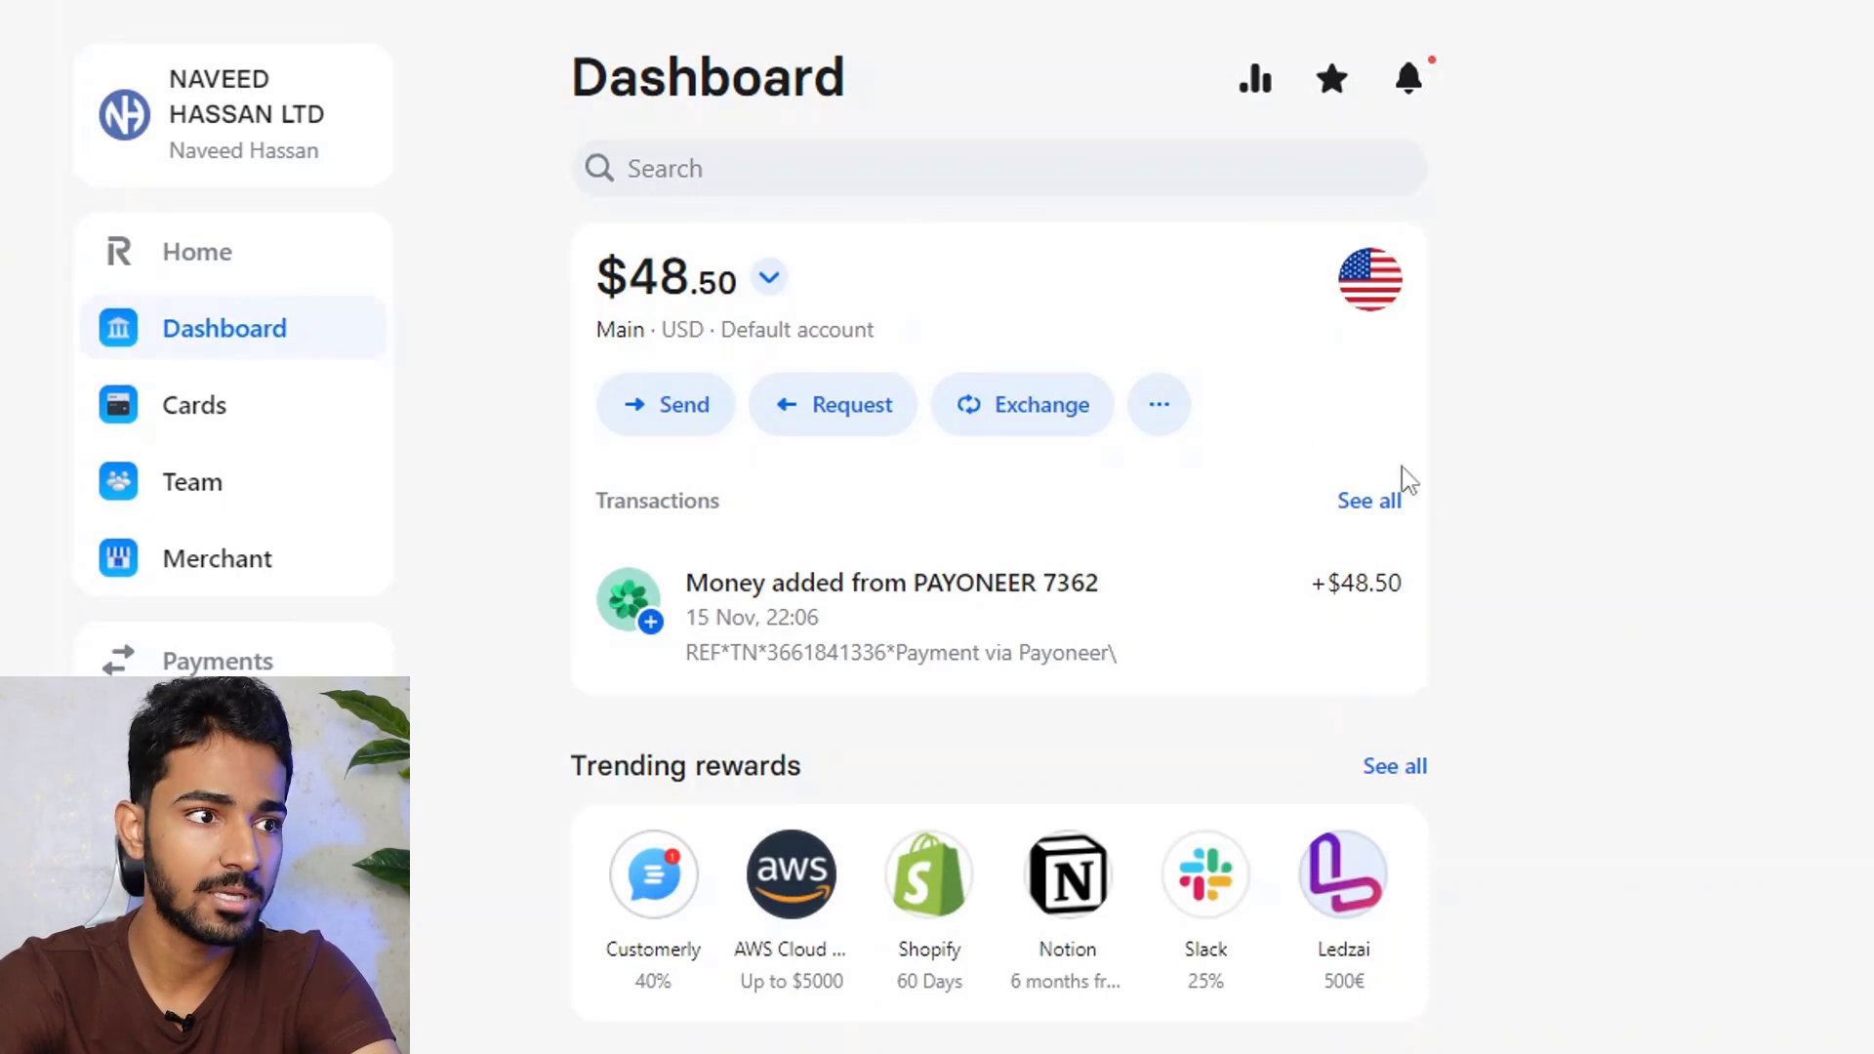
click(1384, 298)
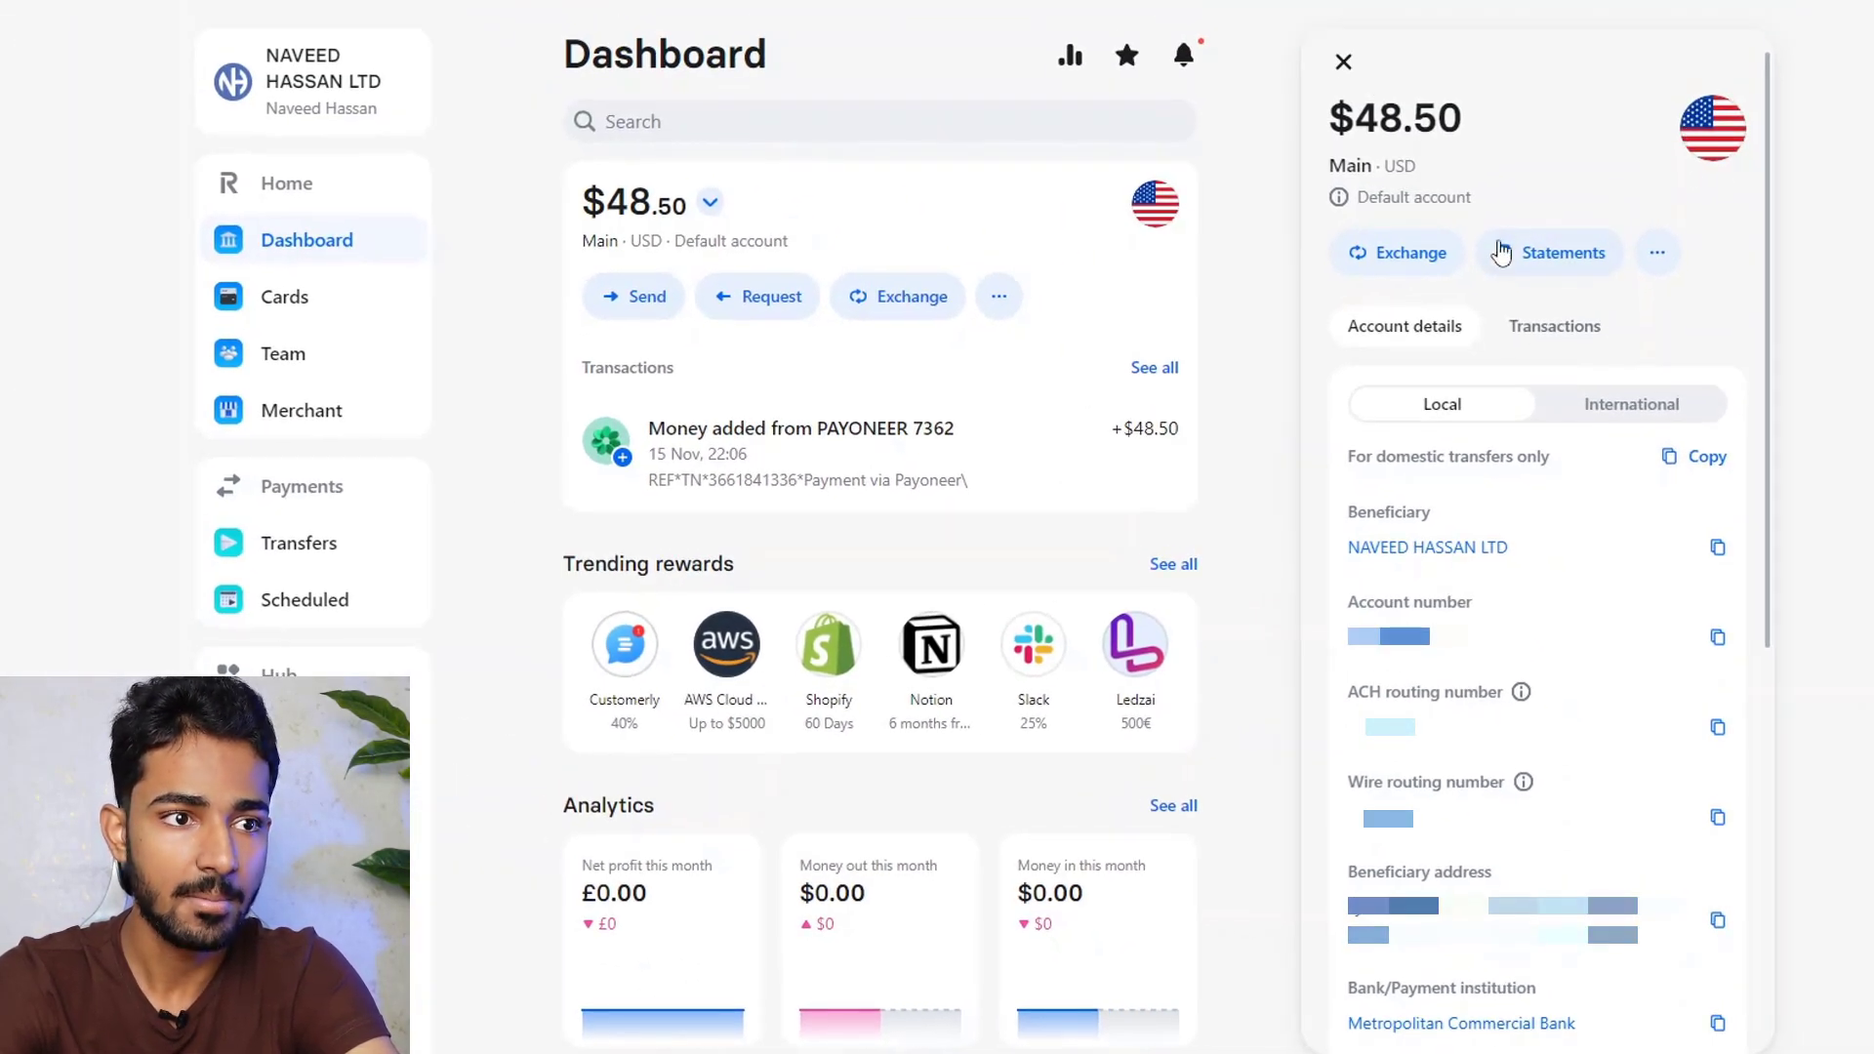
View USD statements, return to the Dashboard, and list the USD, GBP and EUR accounts
click(1563, 256)
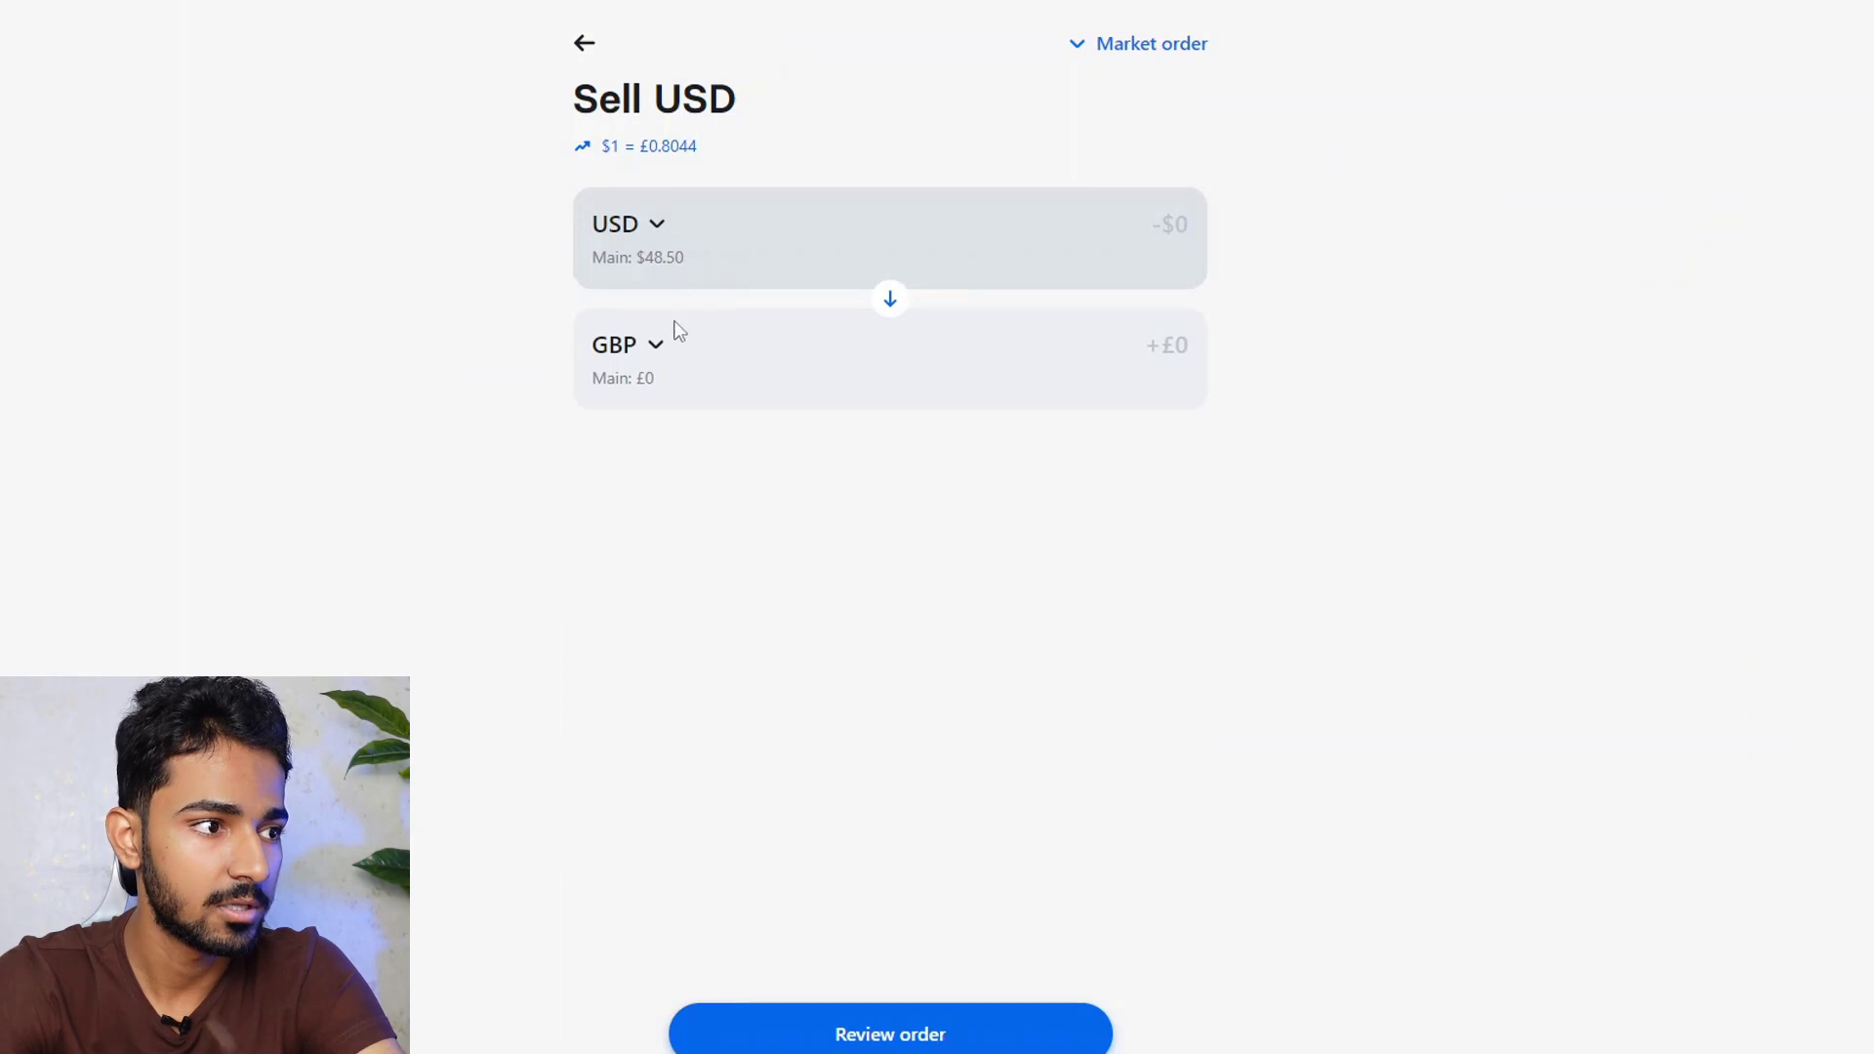
click(587, 51)
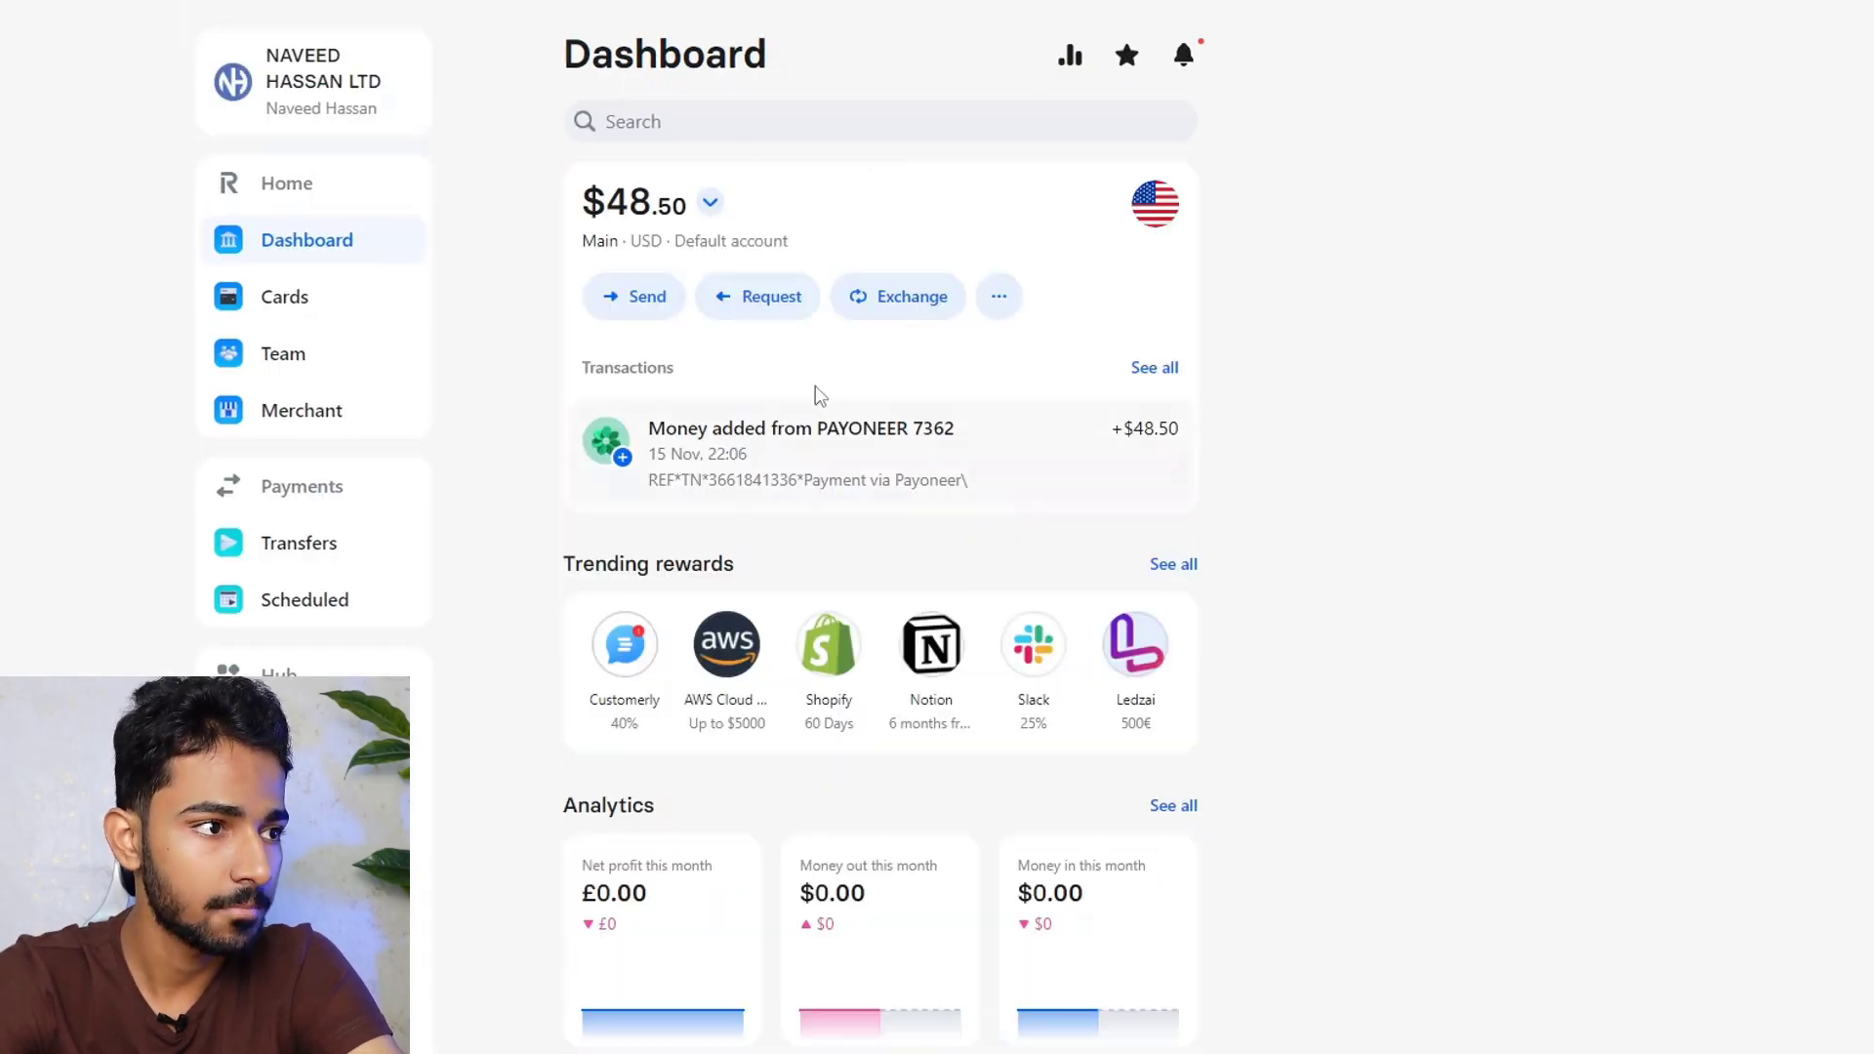
click(711, 205)
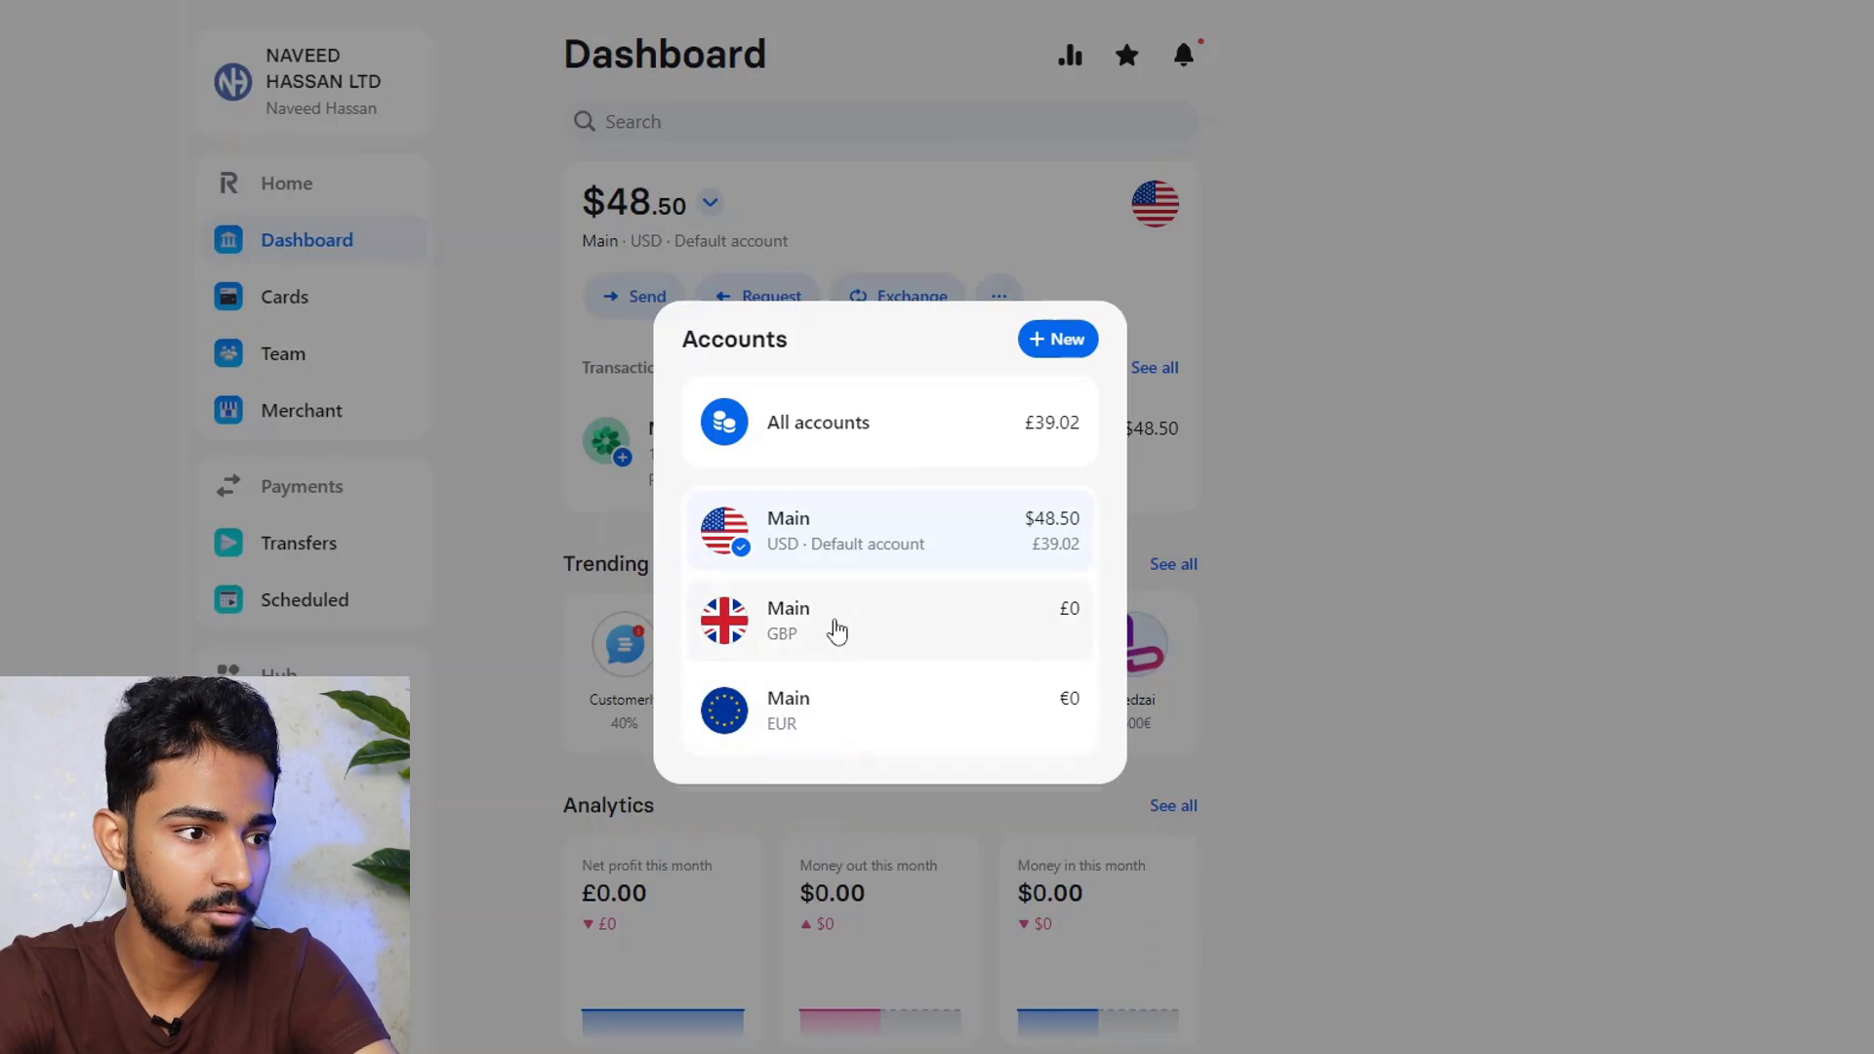
Switch the dashboard to the Main GBP account (£0.00) and show its account details
click(836, 631)
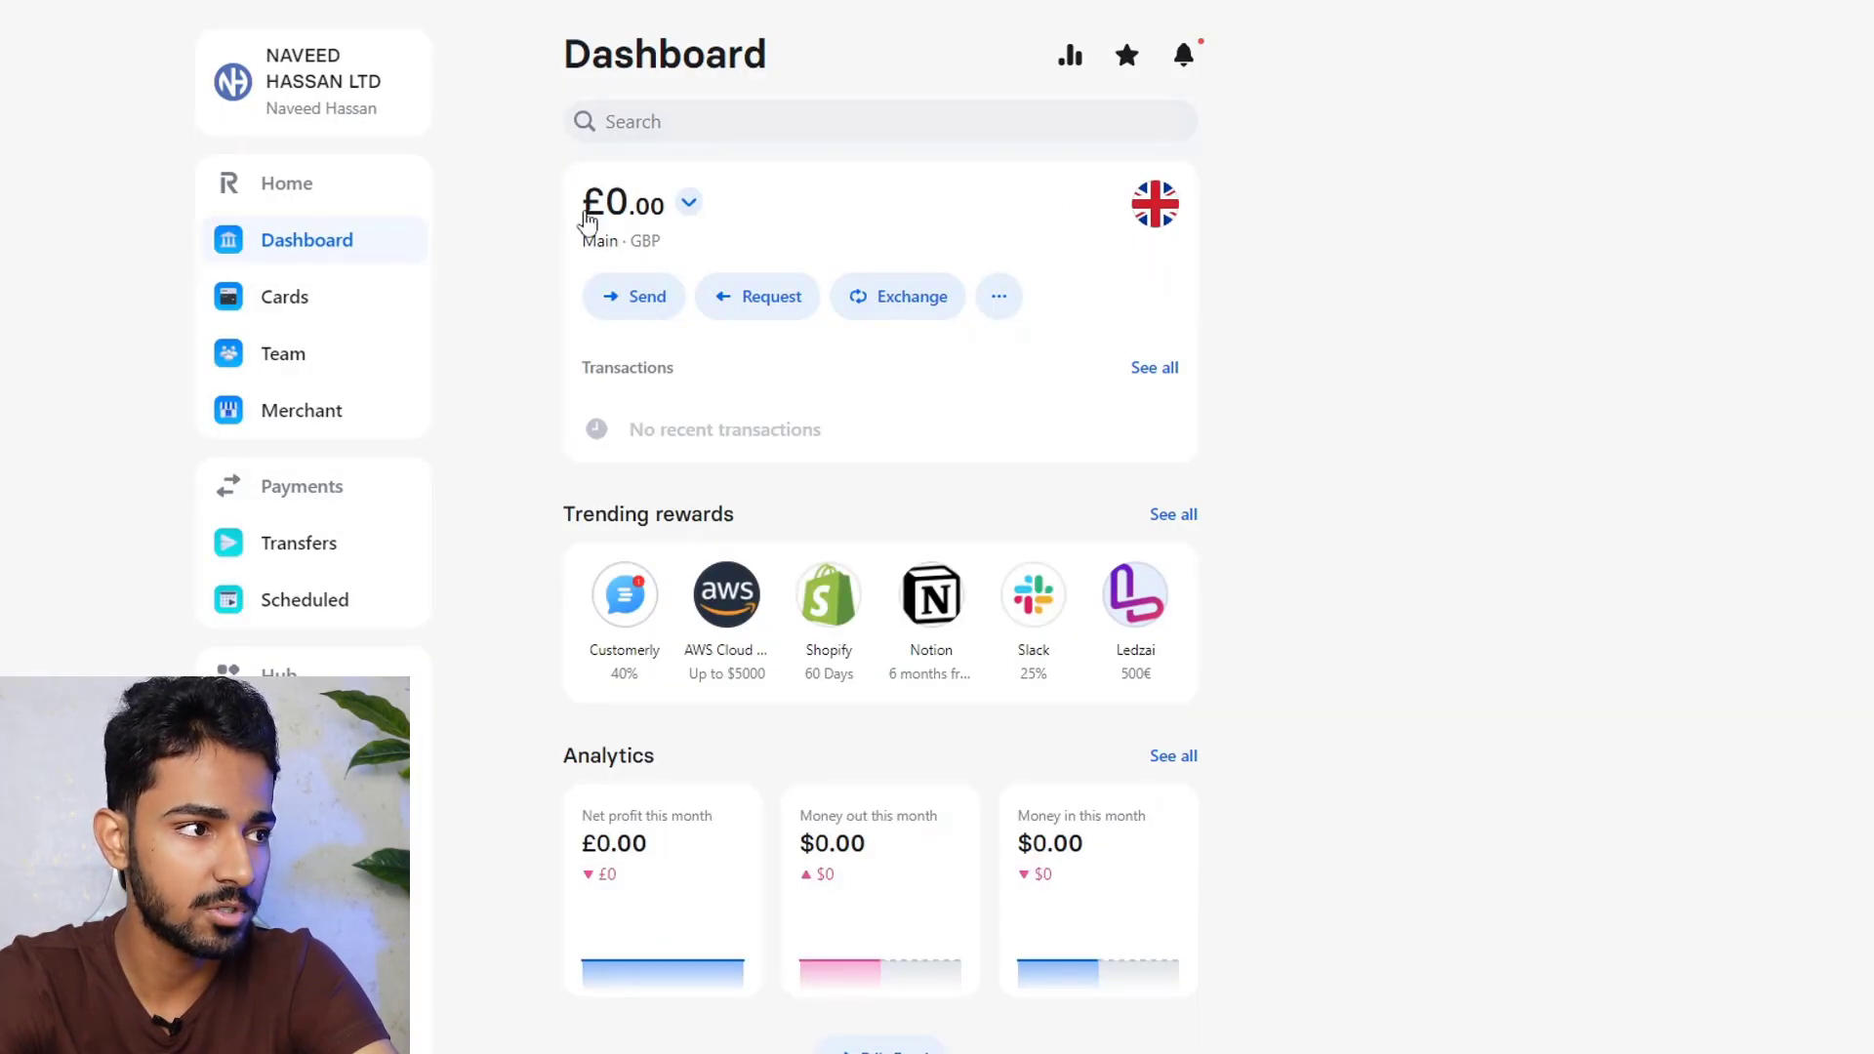
click(1156, 210)
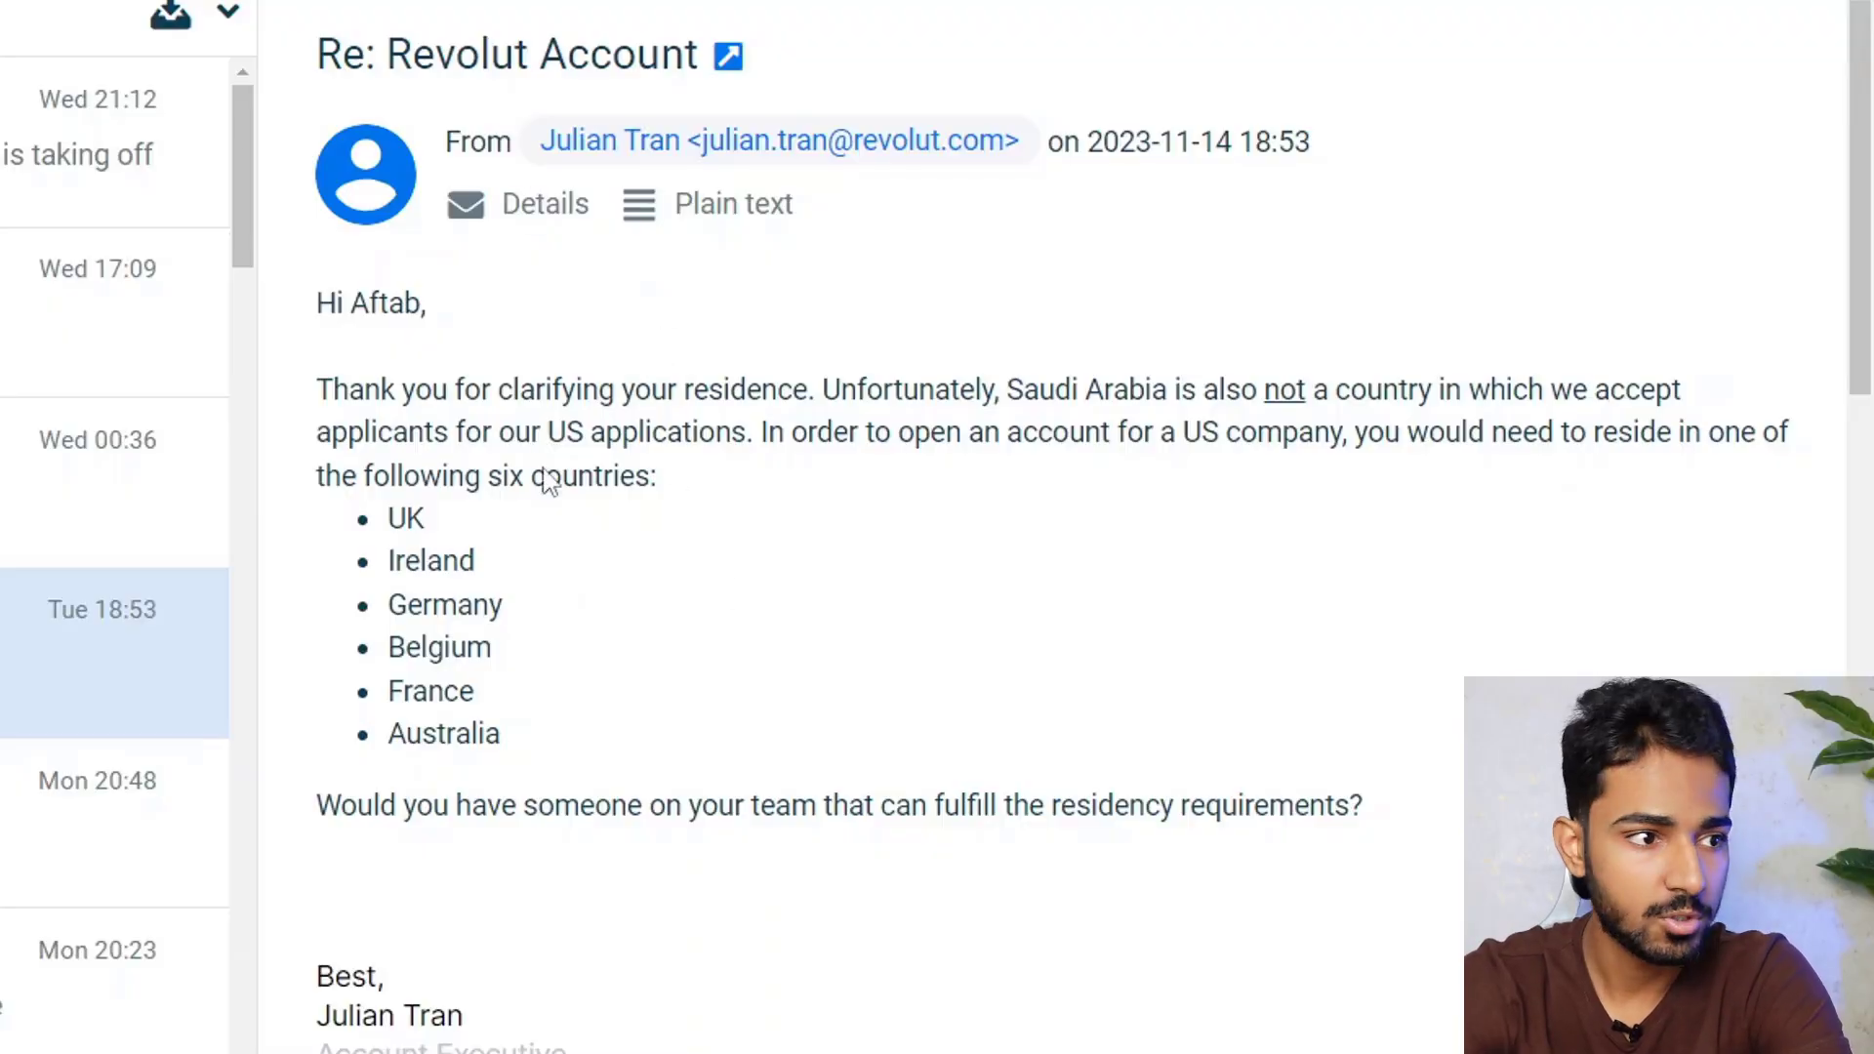
drag(336, 314, 670, 576)
click(728, 614)
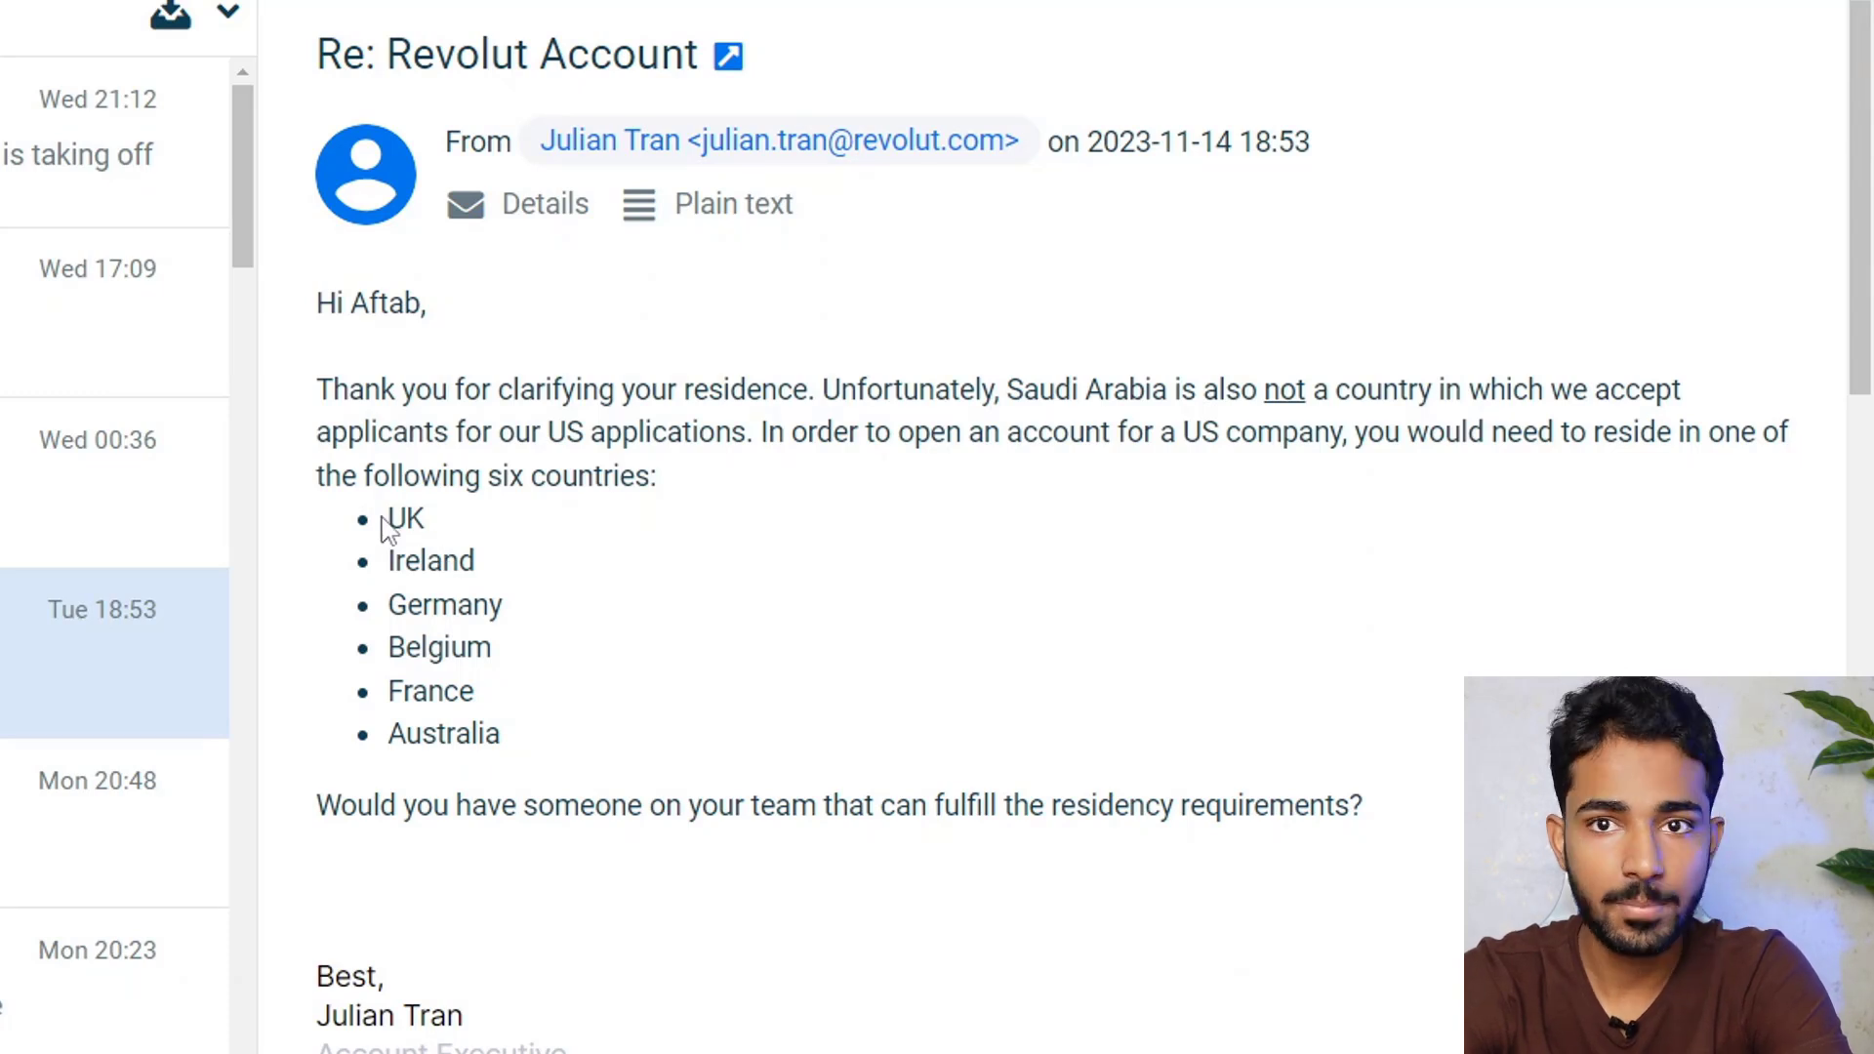
drag(551, 430, 770, 423)
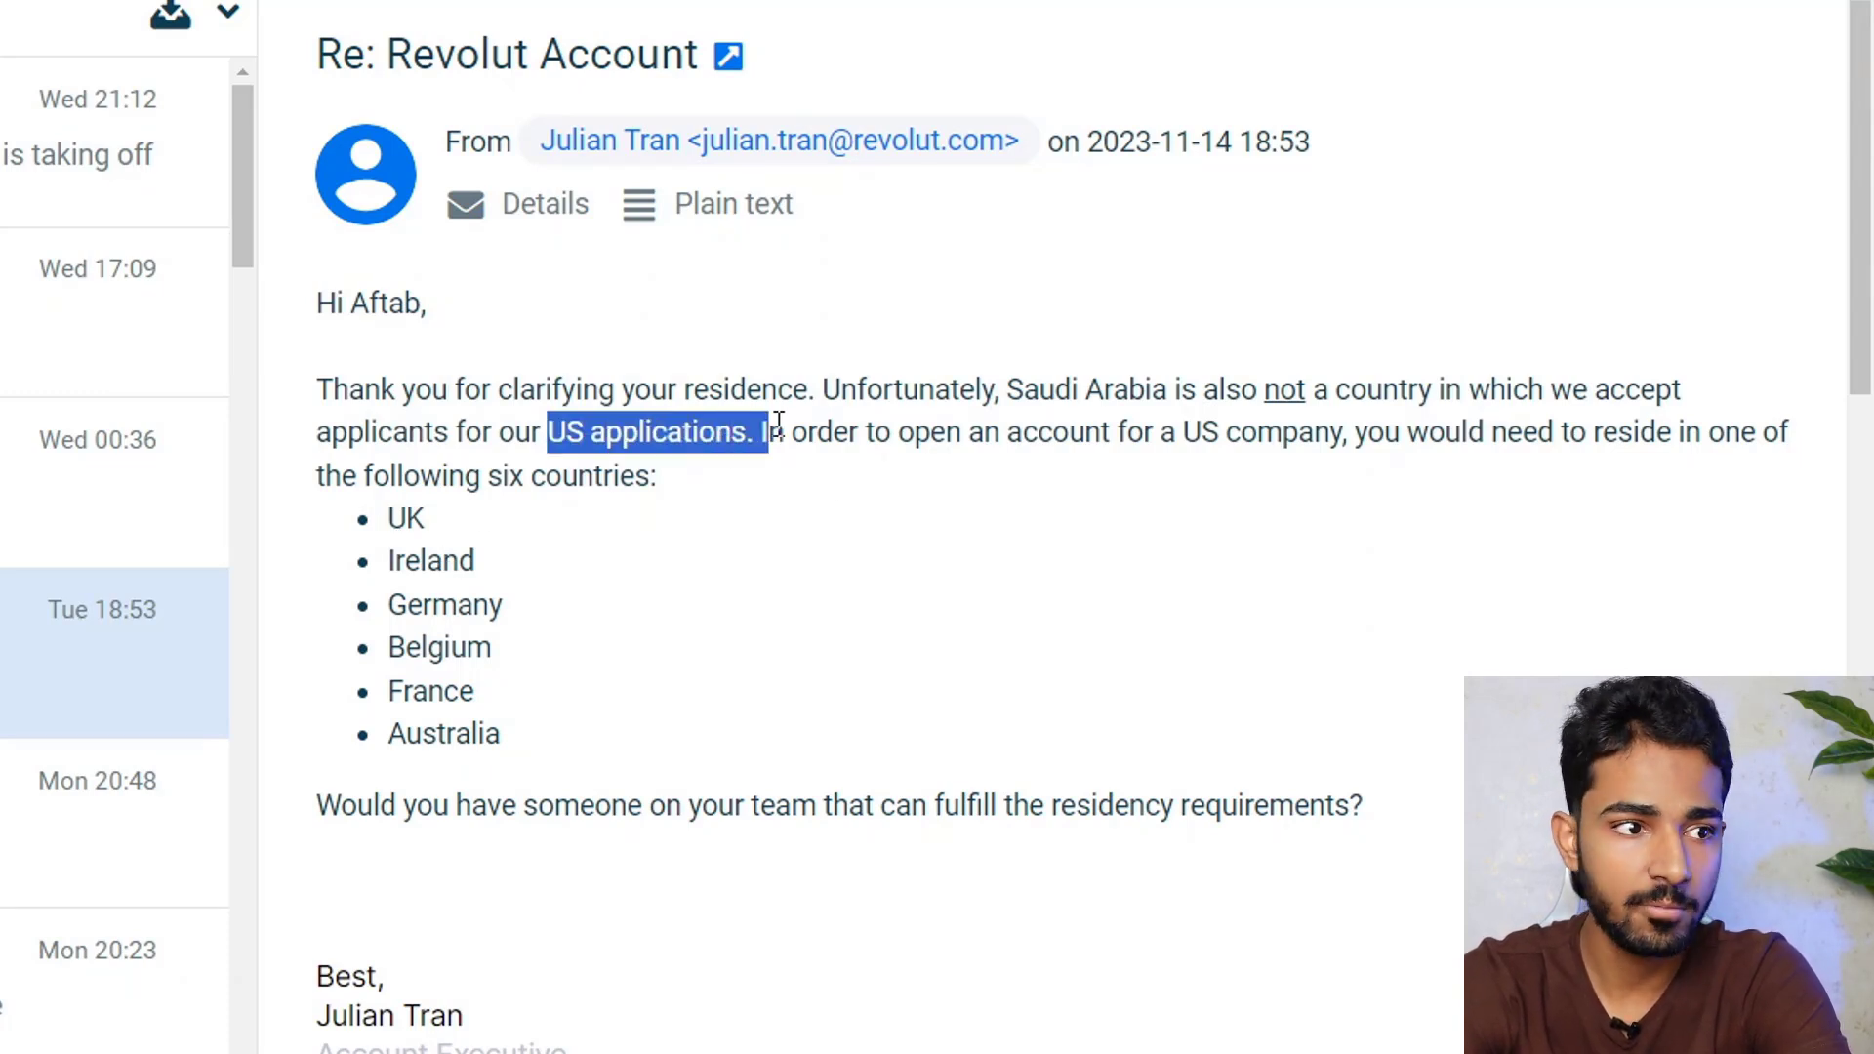
click(820, 528)
drag(392, 515, 590, 736)
click(444, 521)
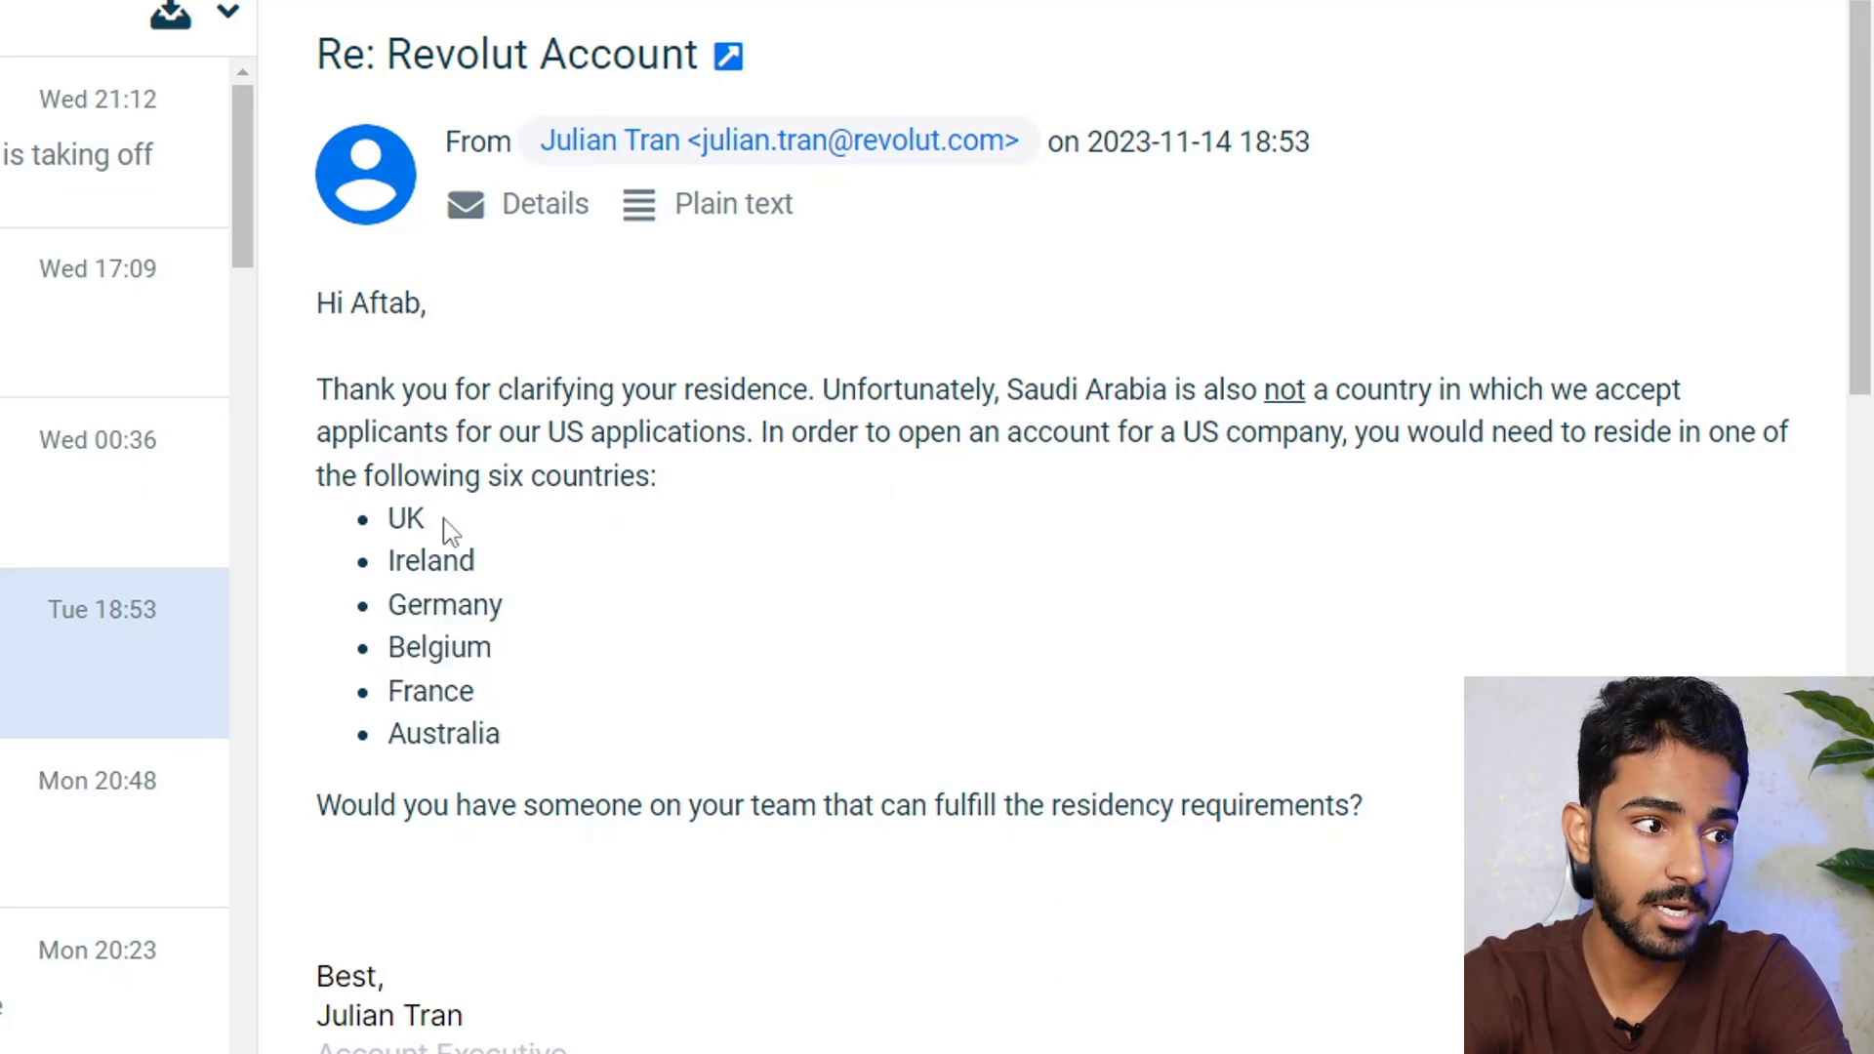
double_click(461, 571)
drag(536, 605, 334, 625)
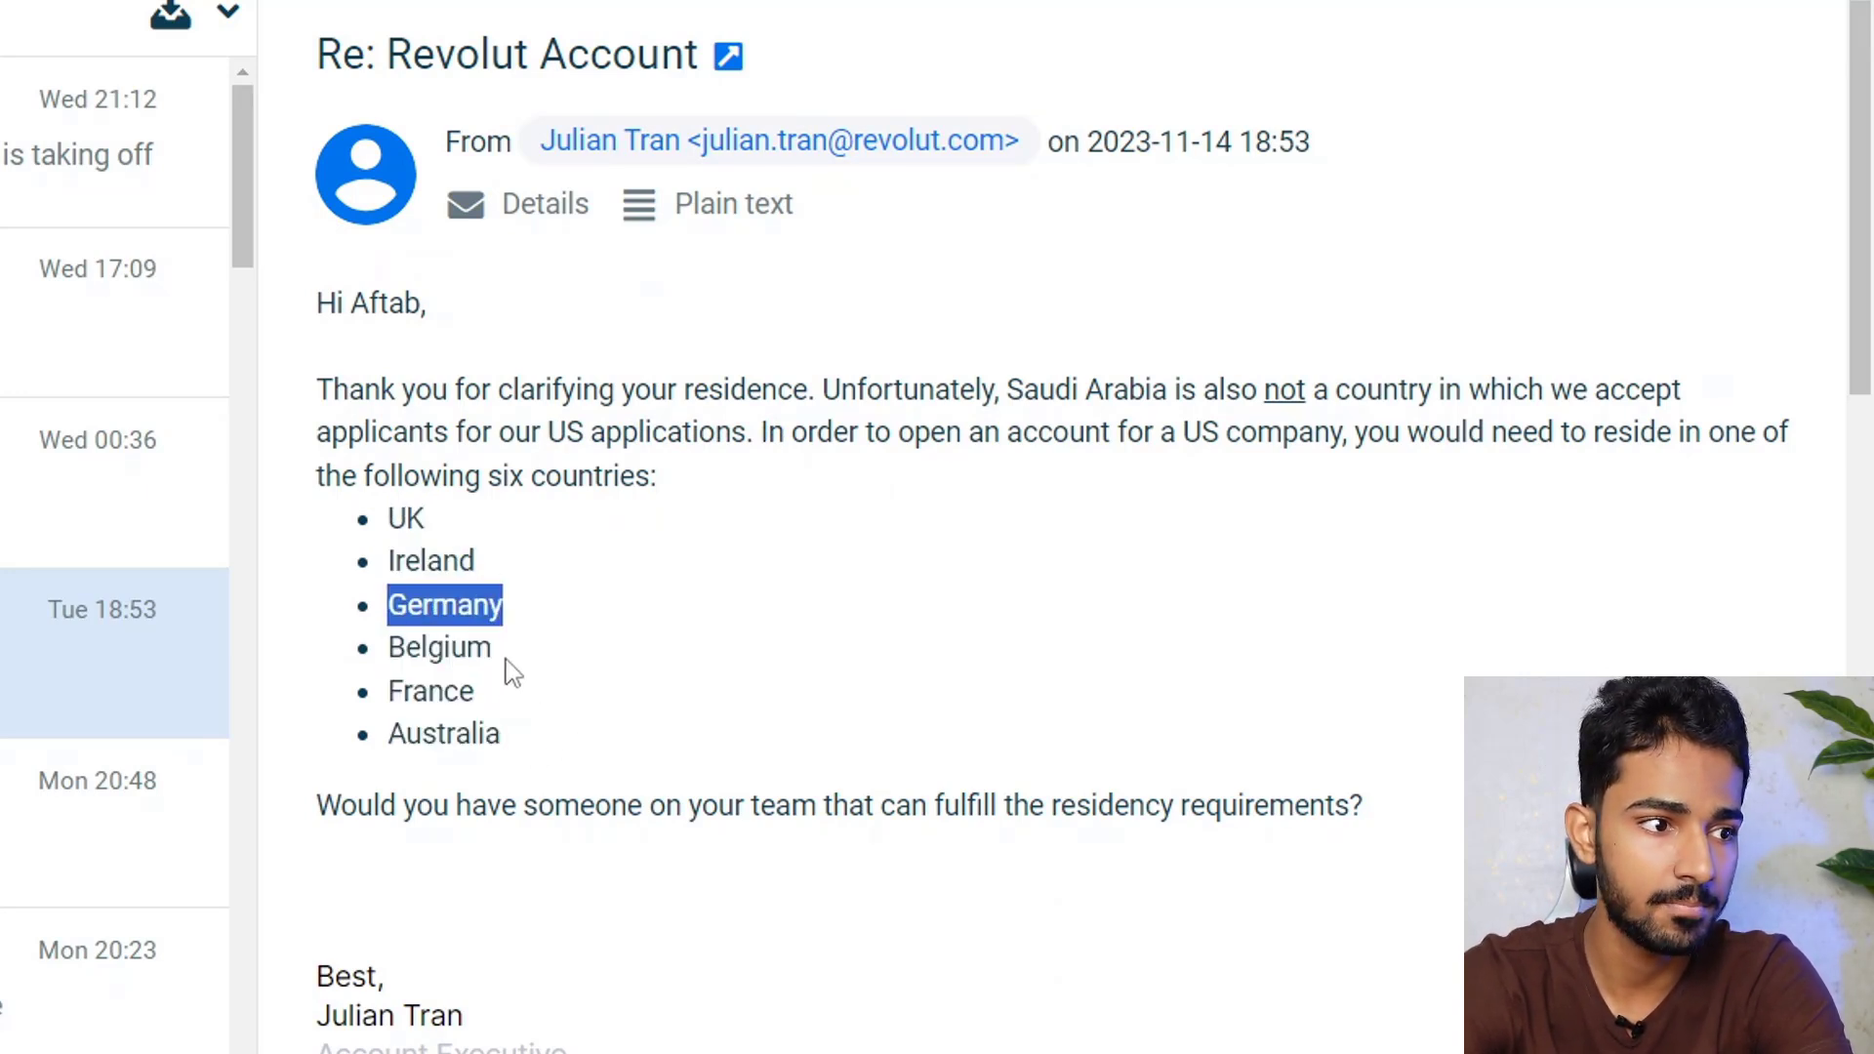
drag(390, 691, 459, 693)
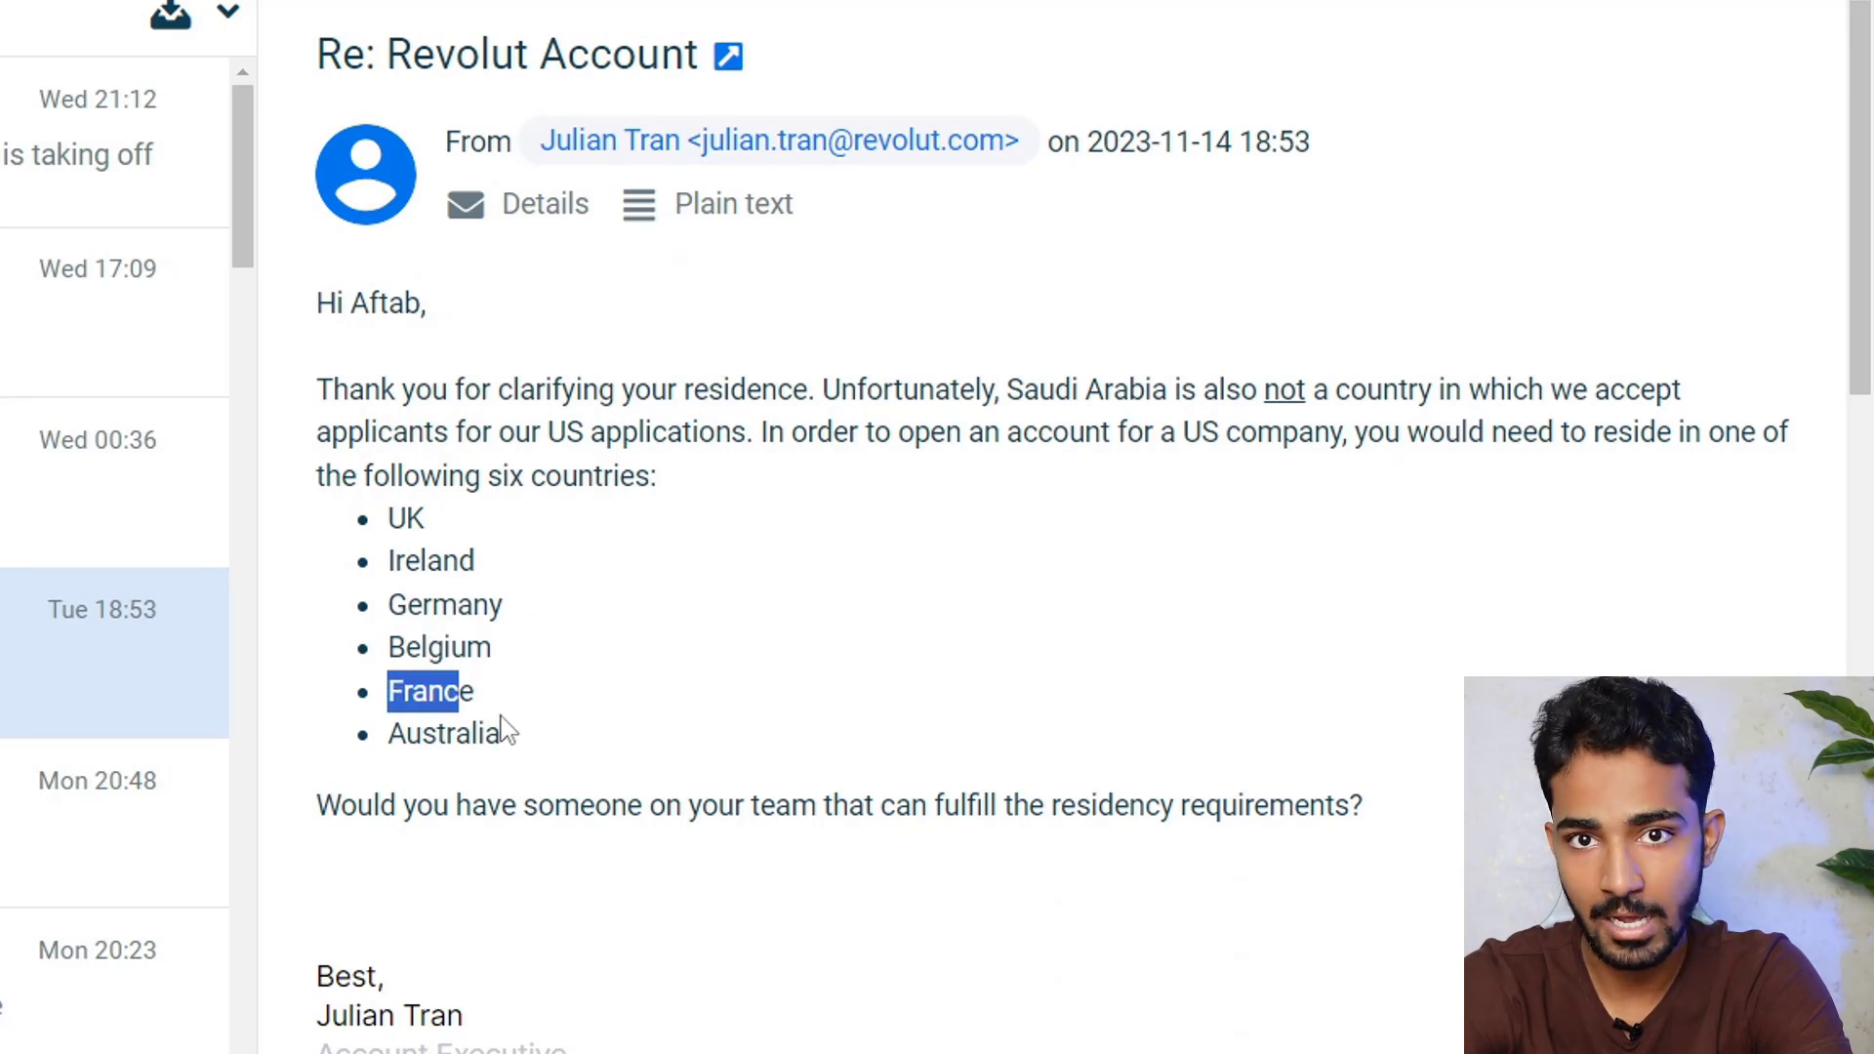
click(571, 439)
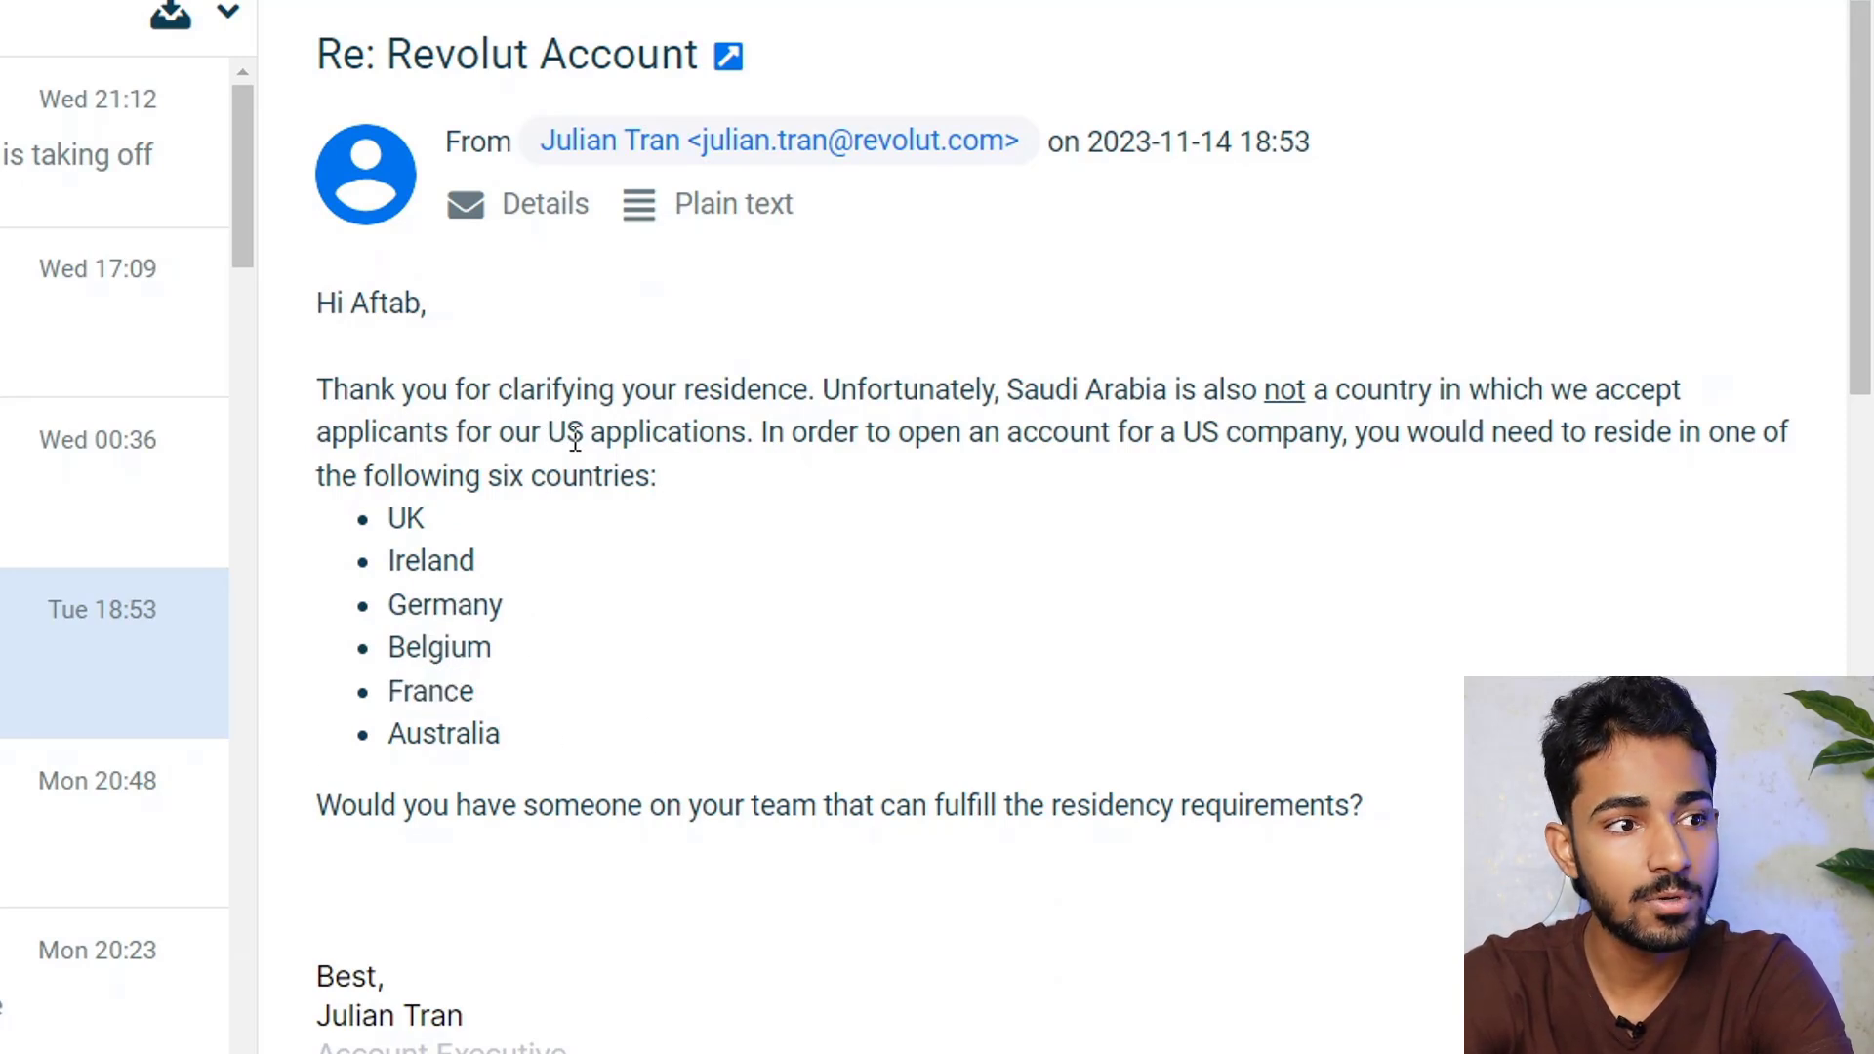
drag(566, 695, 388, 516)
click(498, 703)
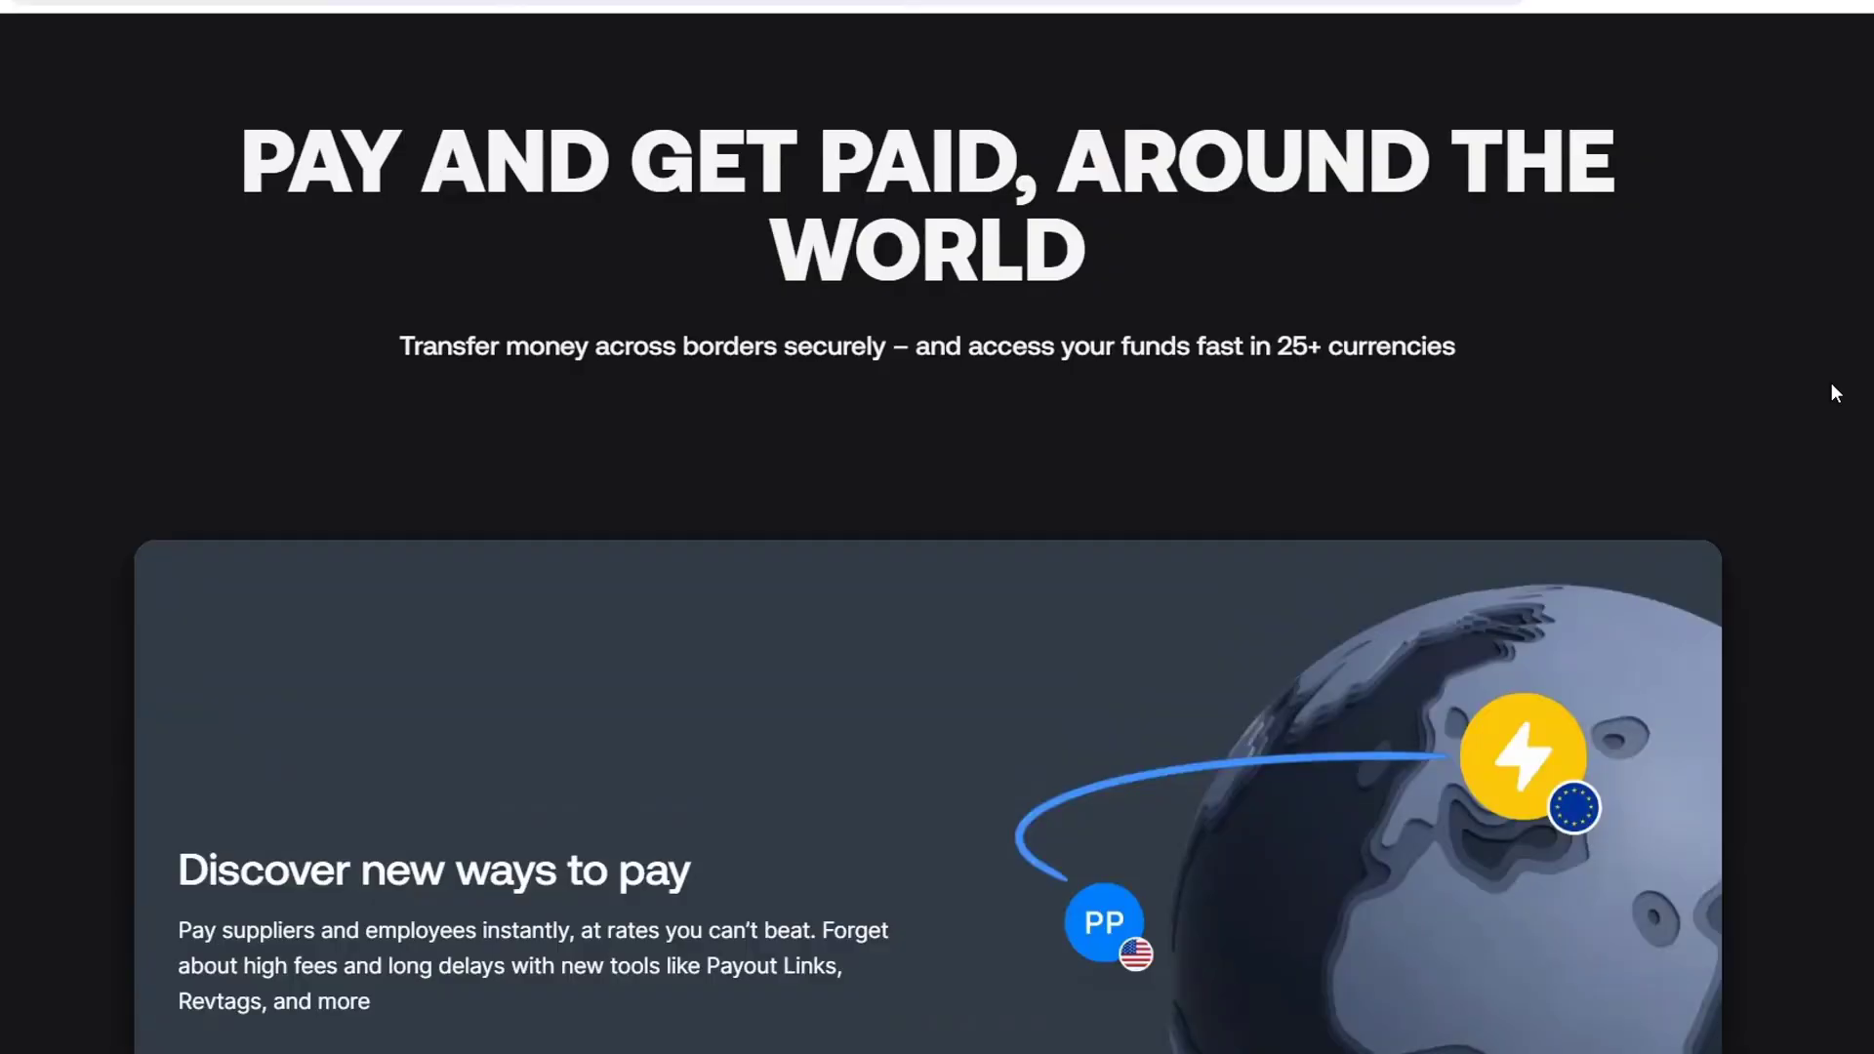
Scroll the Revolut Business web page down to the 'CHECK OUT THAT CARD' card showcase
scroll(1831, 384, down, 15)
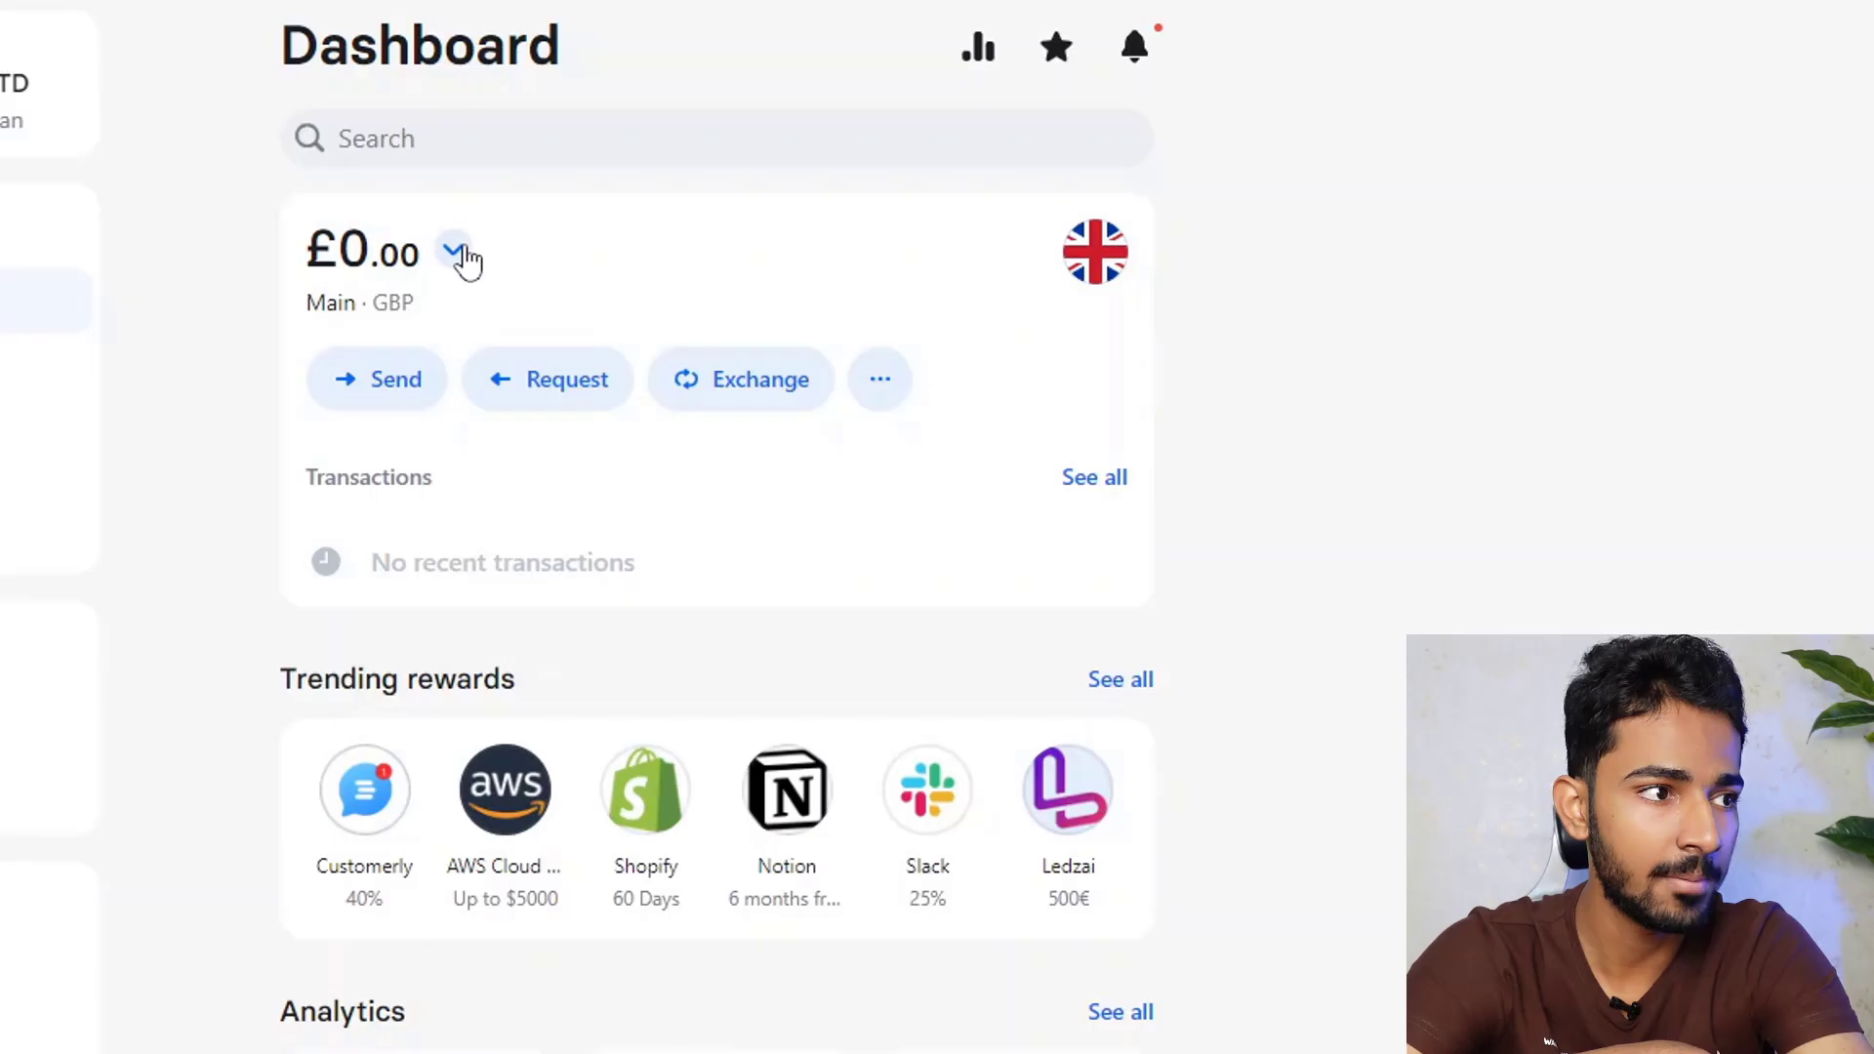
Switch back to the Main USD account and open the virtual card's details on the Cards page
click(455, 252)
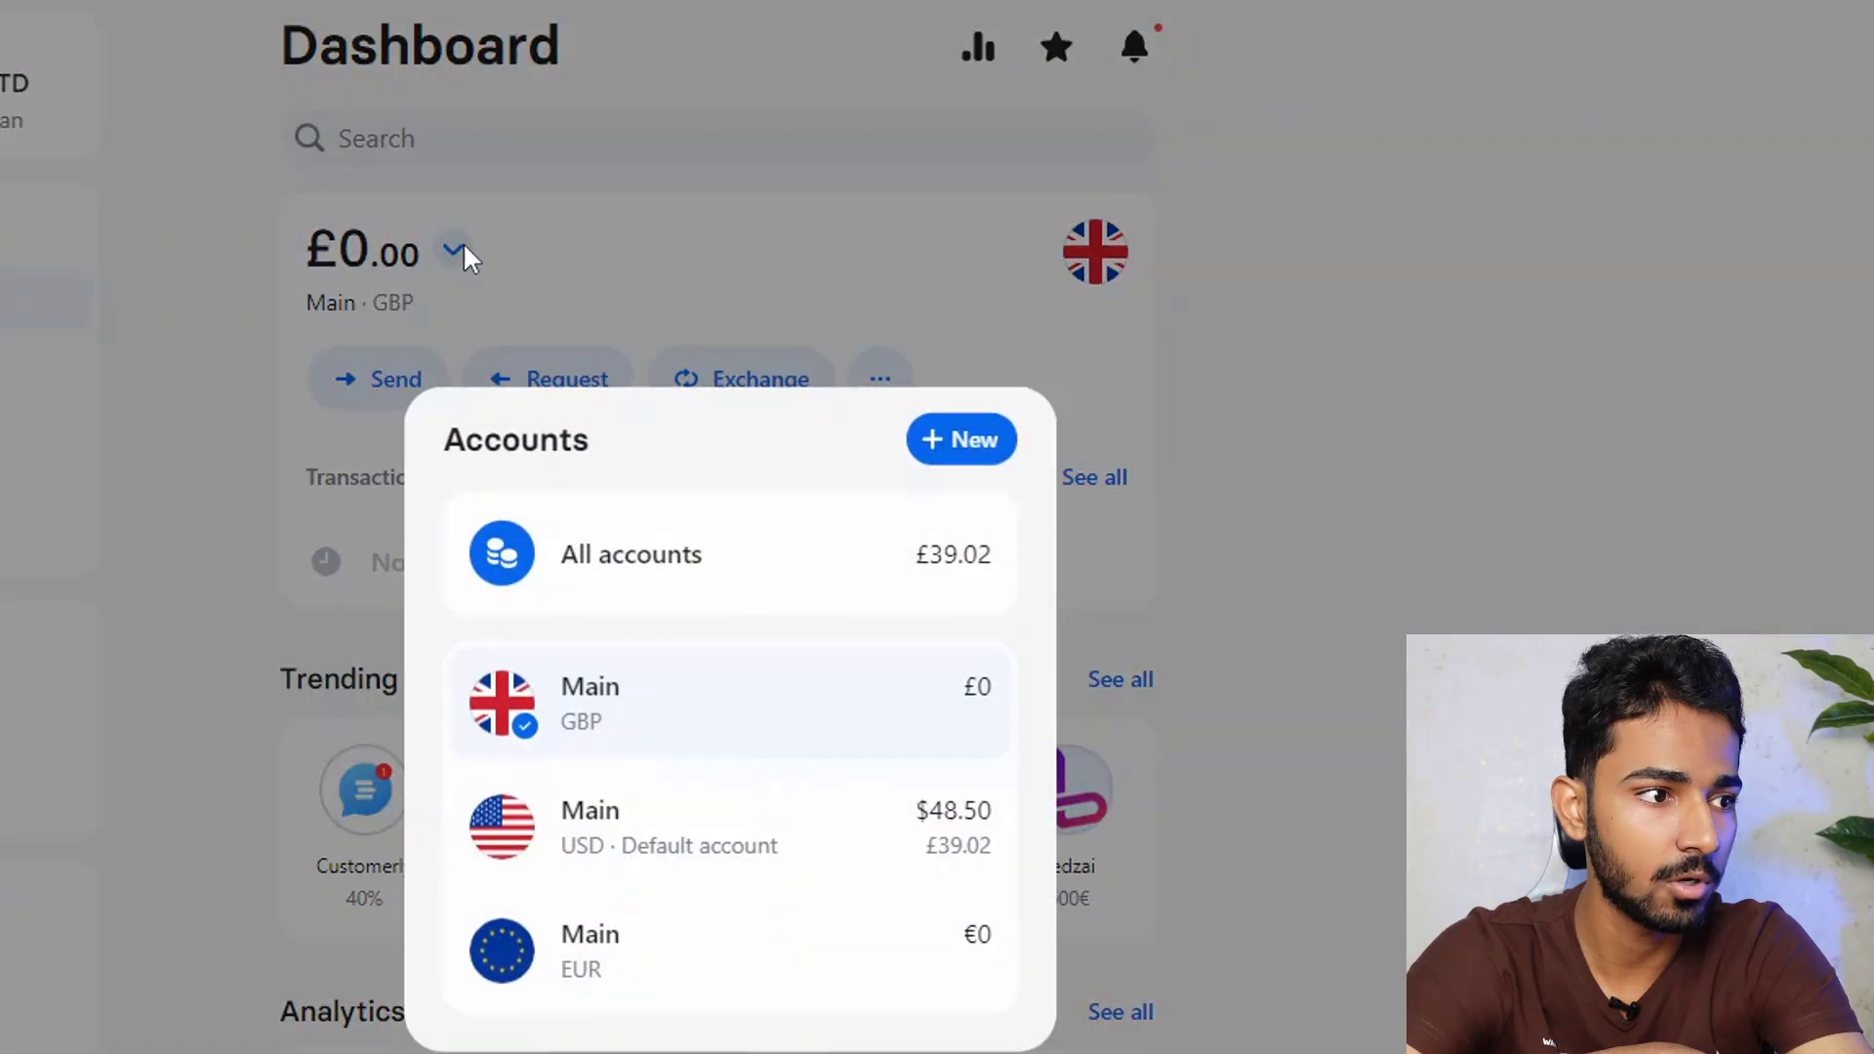
click(652, 842)
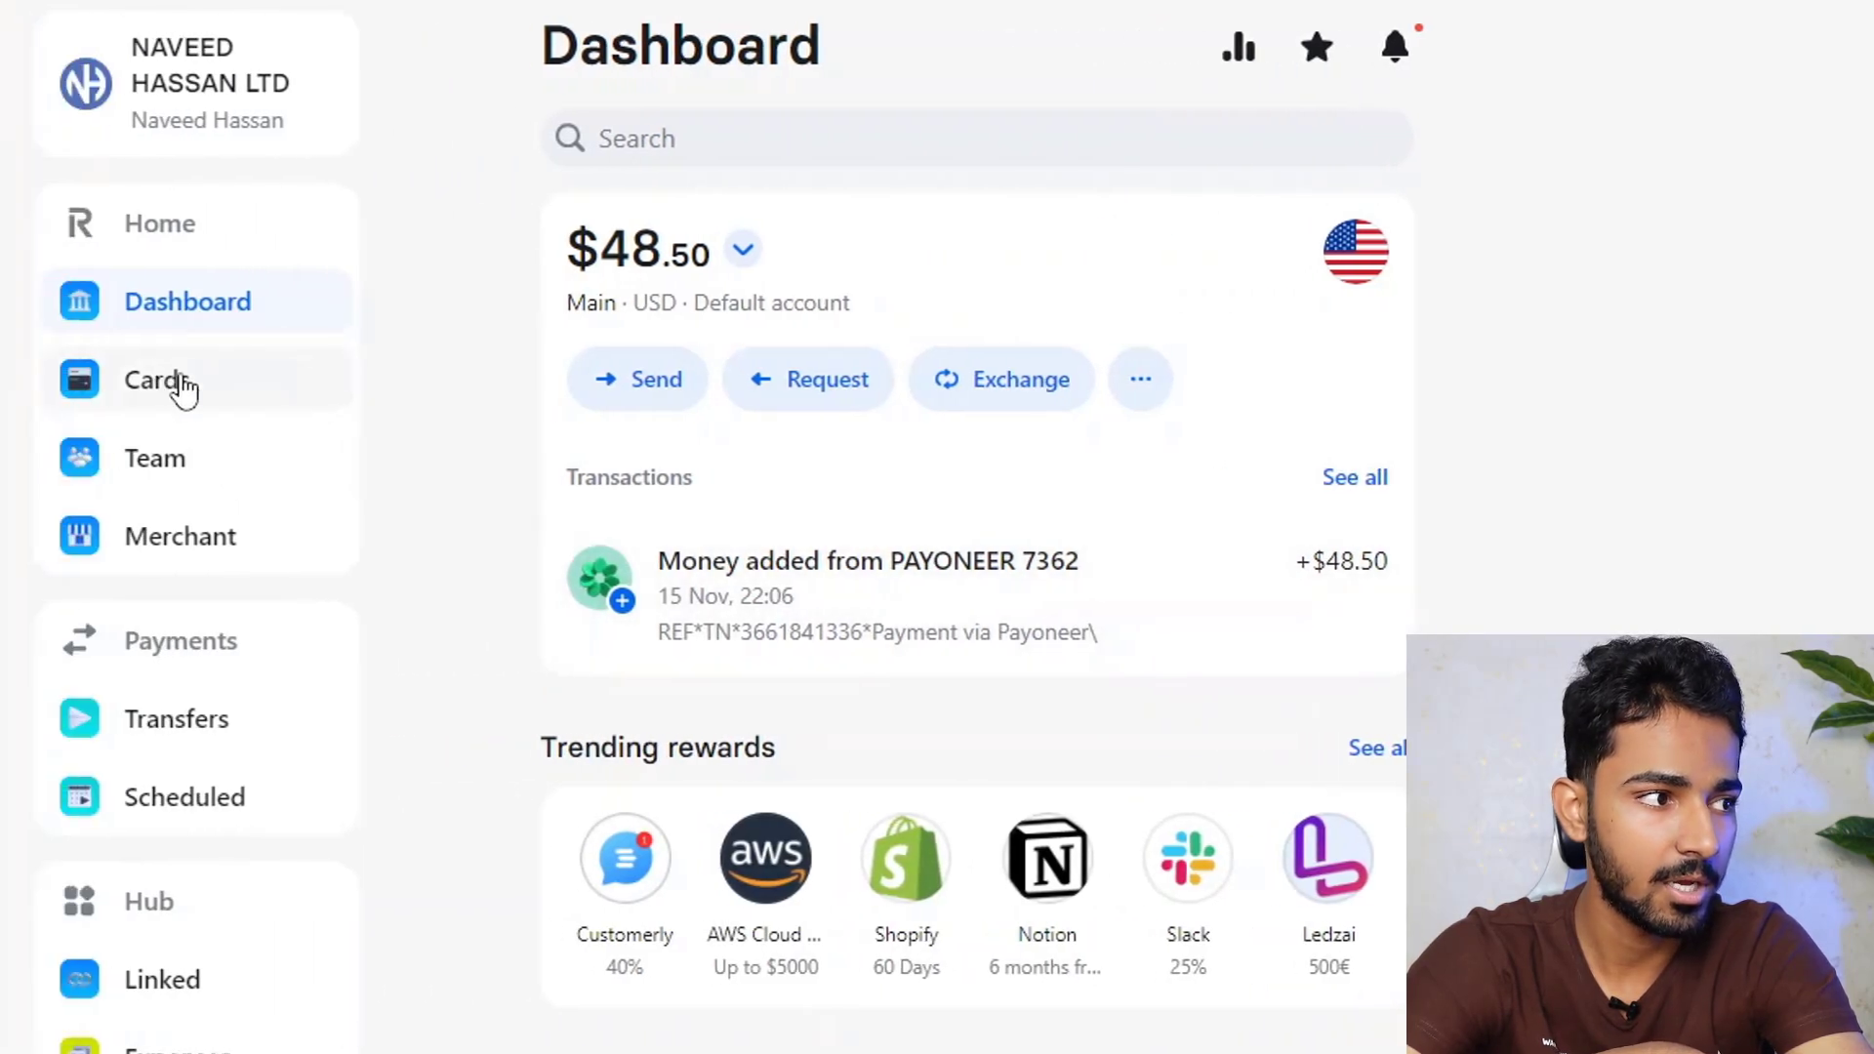
click(46, 380)
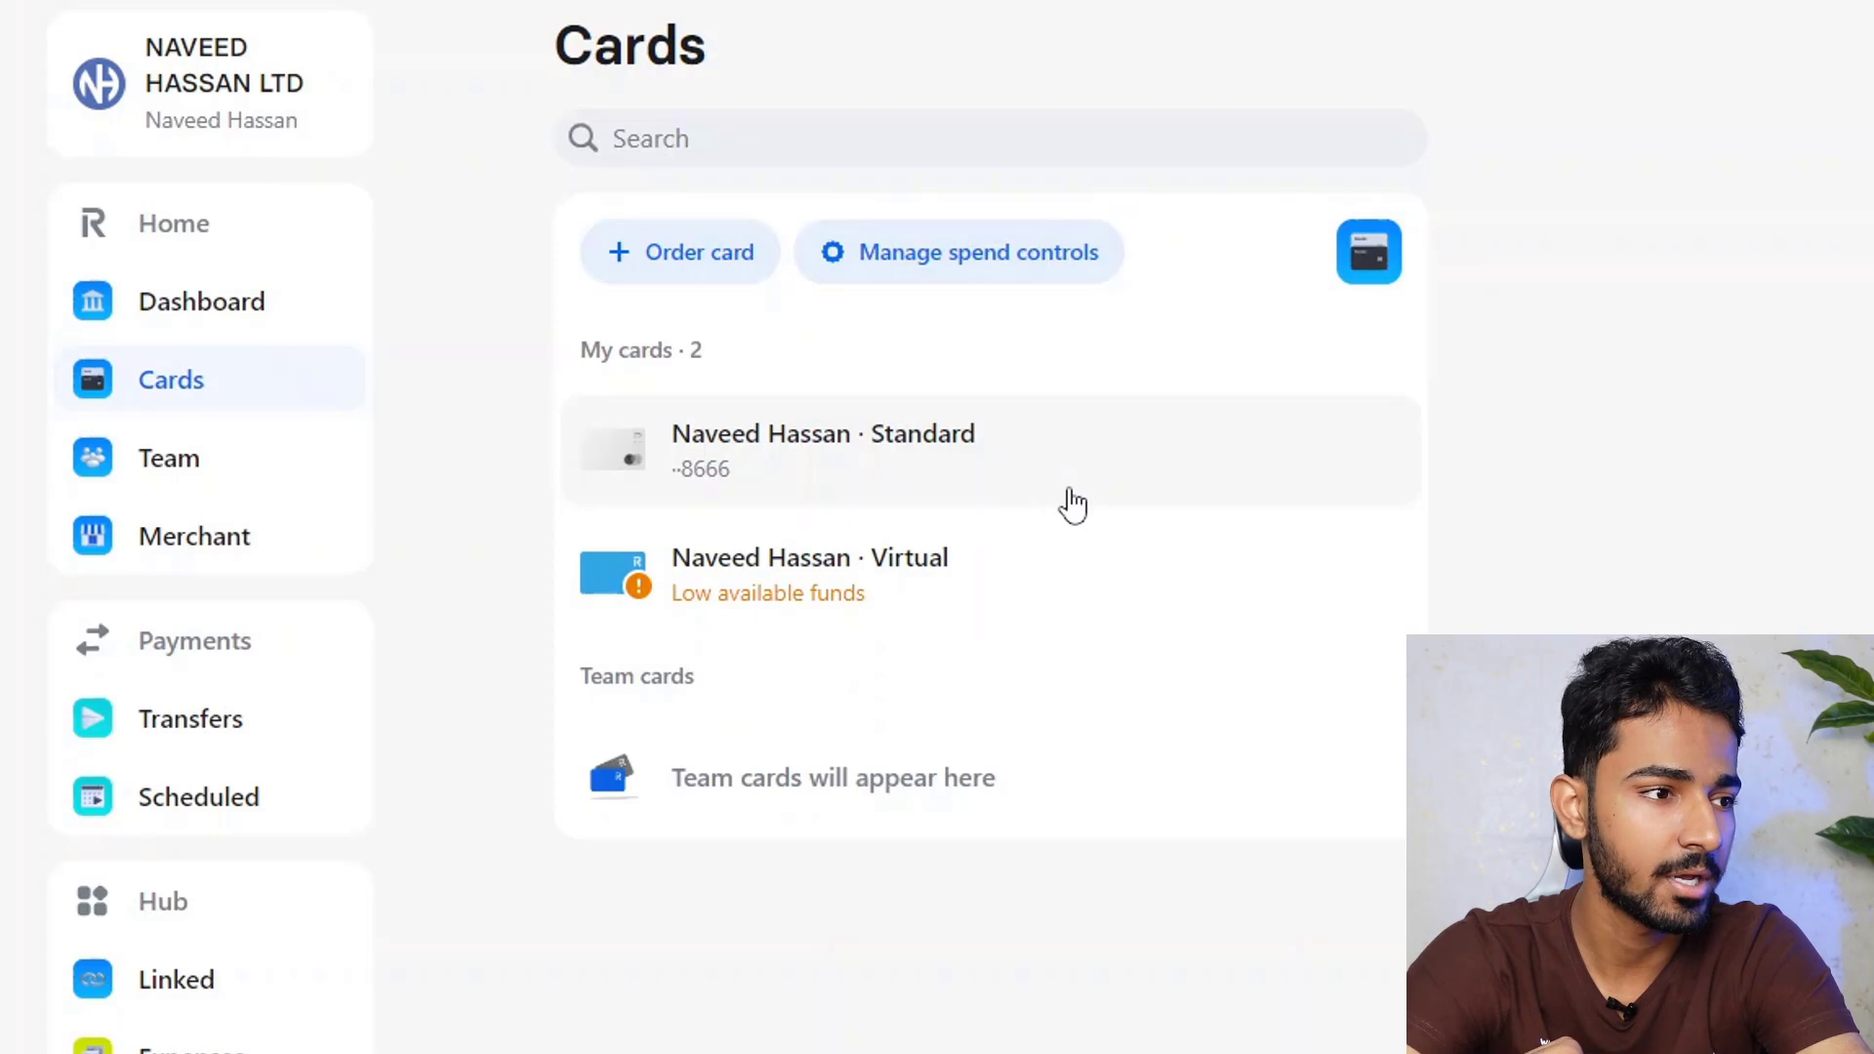
click(973, 578)
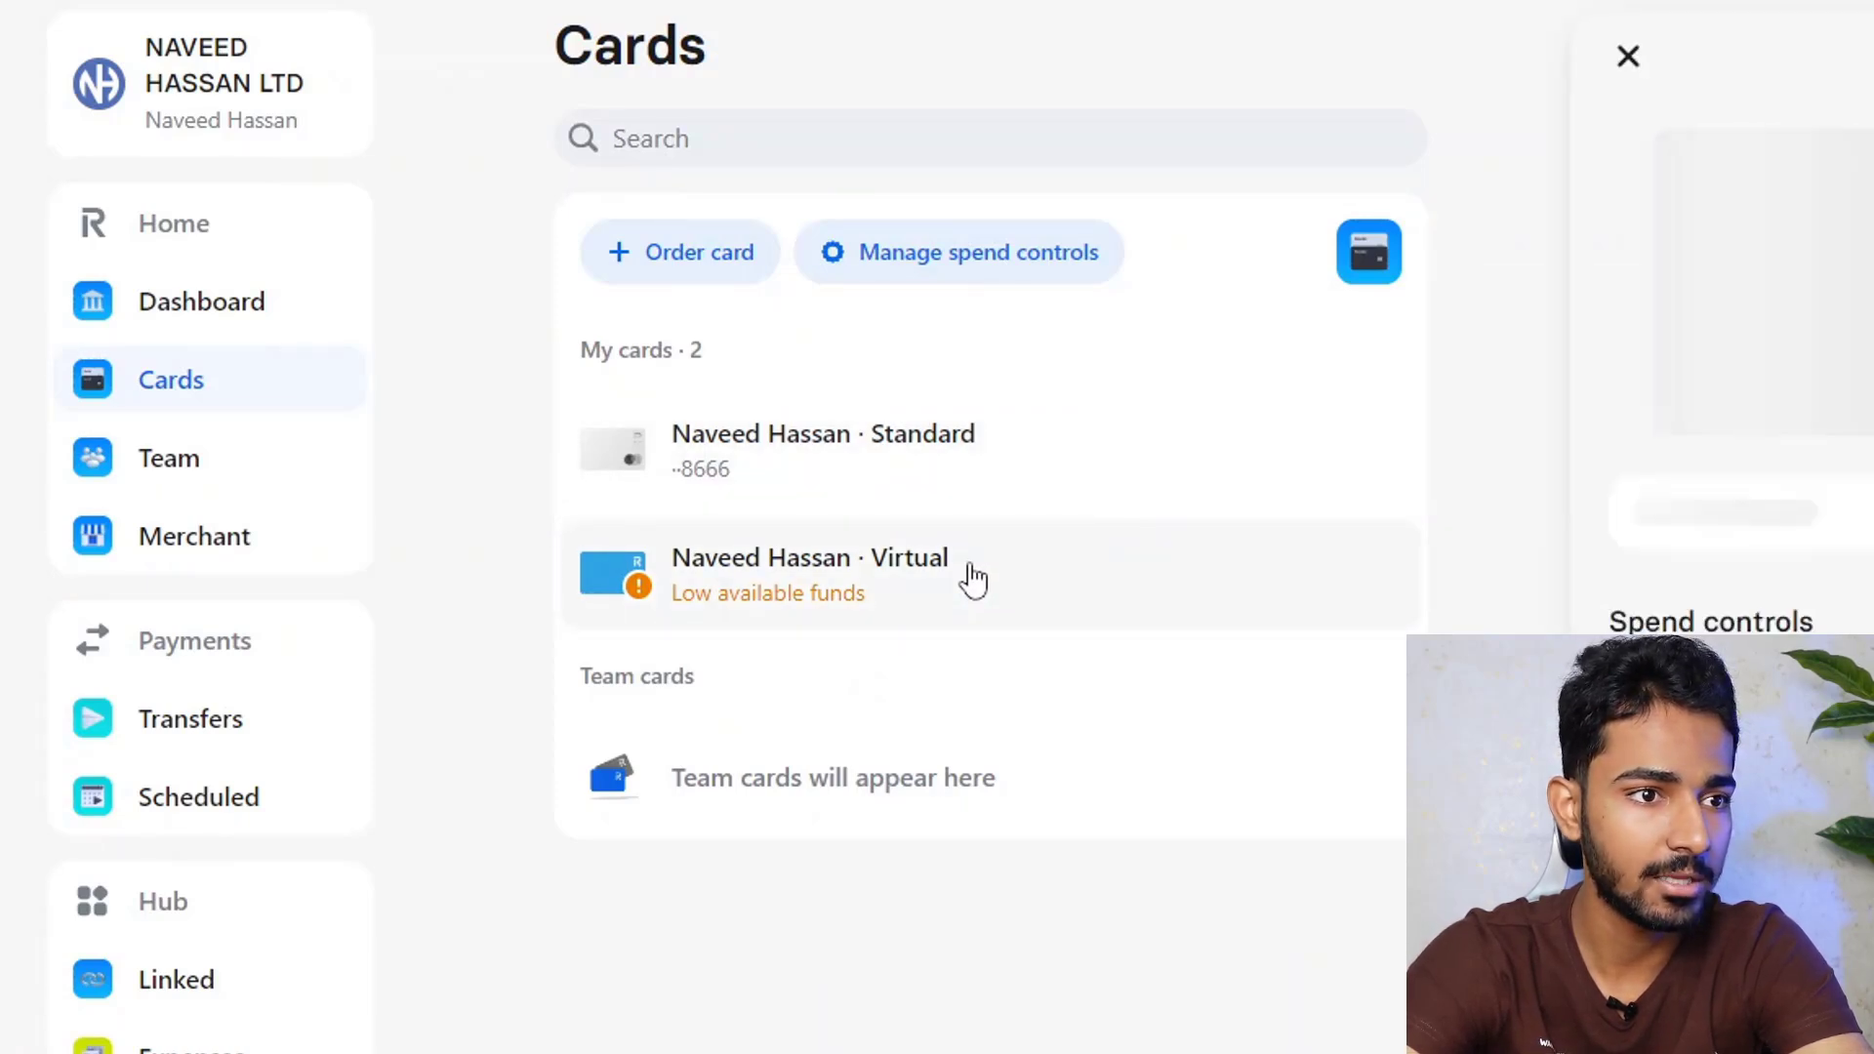